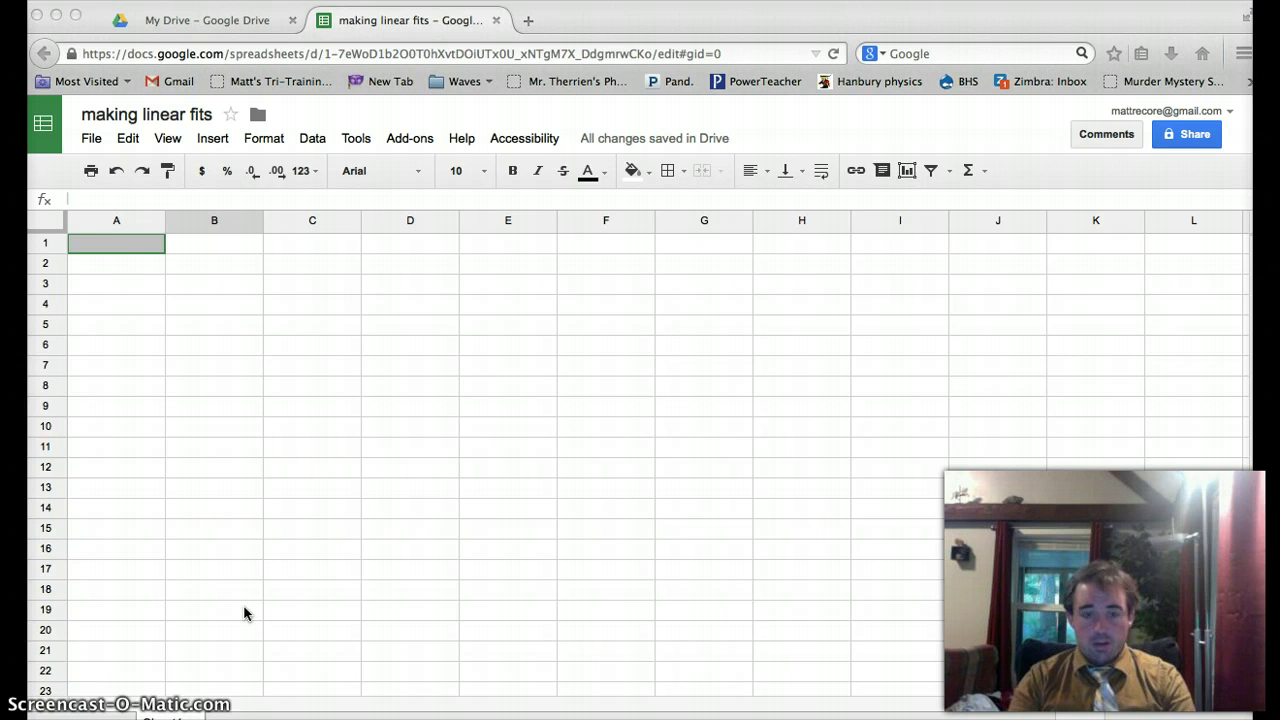
# Enter the column headers "Distance (m)" in A1 and "time (s)" in B1
pyautogui.write('Distance (m)')
pyautogui.press('Tab')
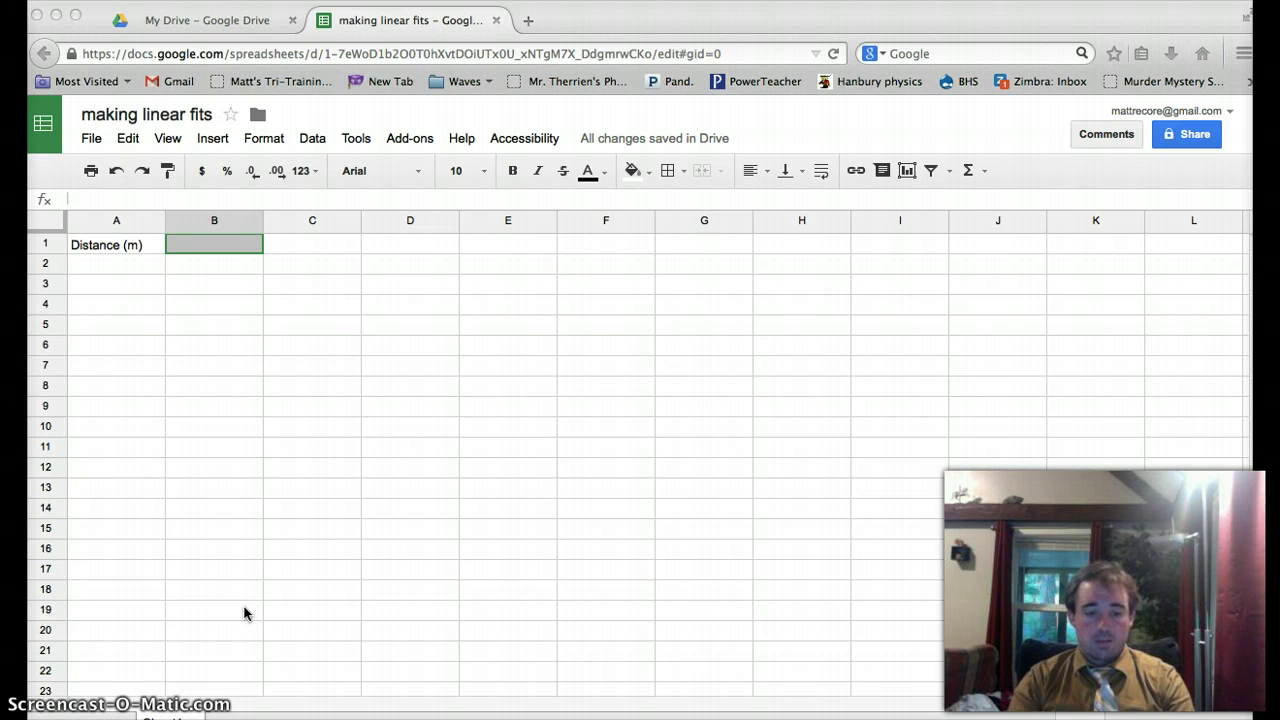
pyautogui.write('time (s)')
pyautogui.press('Return')
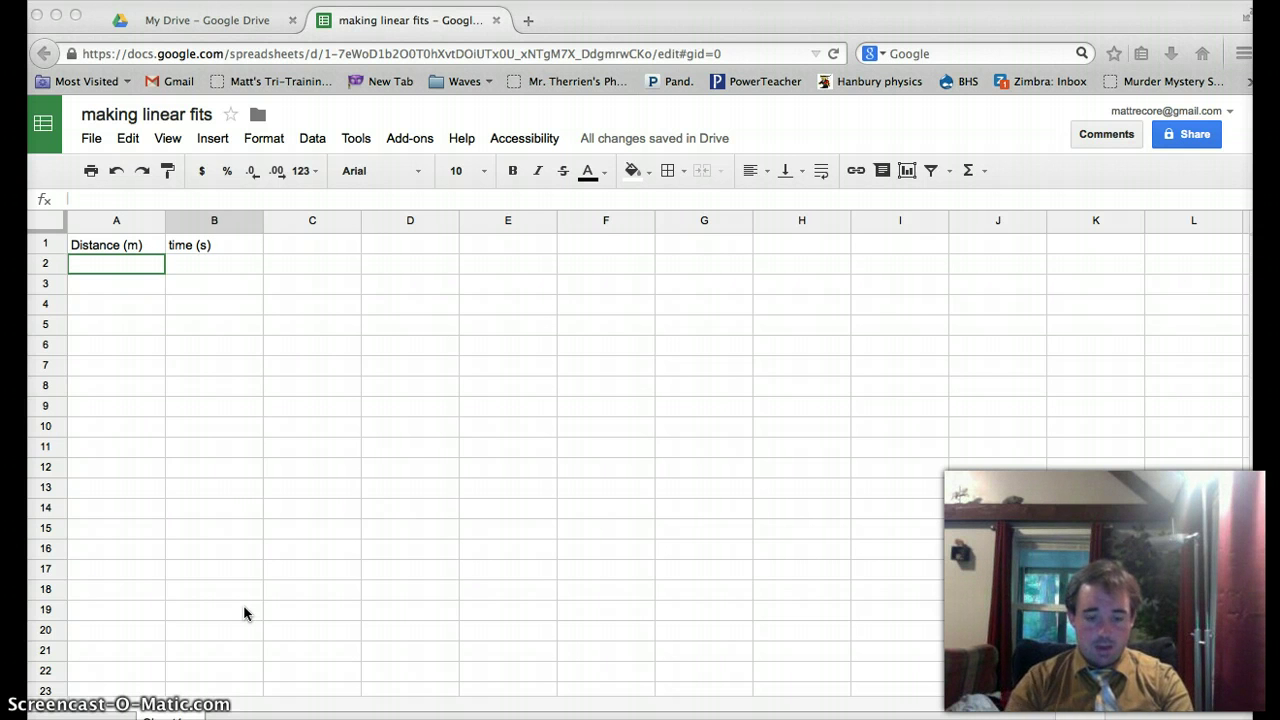
# Fill the distance column from A2 to A7 with 5, 10, 17, 21, 27 and 35
pyautogui.write('5')
pyautogui.press('Return')
pyautogui.write('10')
pyautogui.press('Return')
pyautogui.write('17')
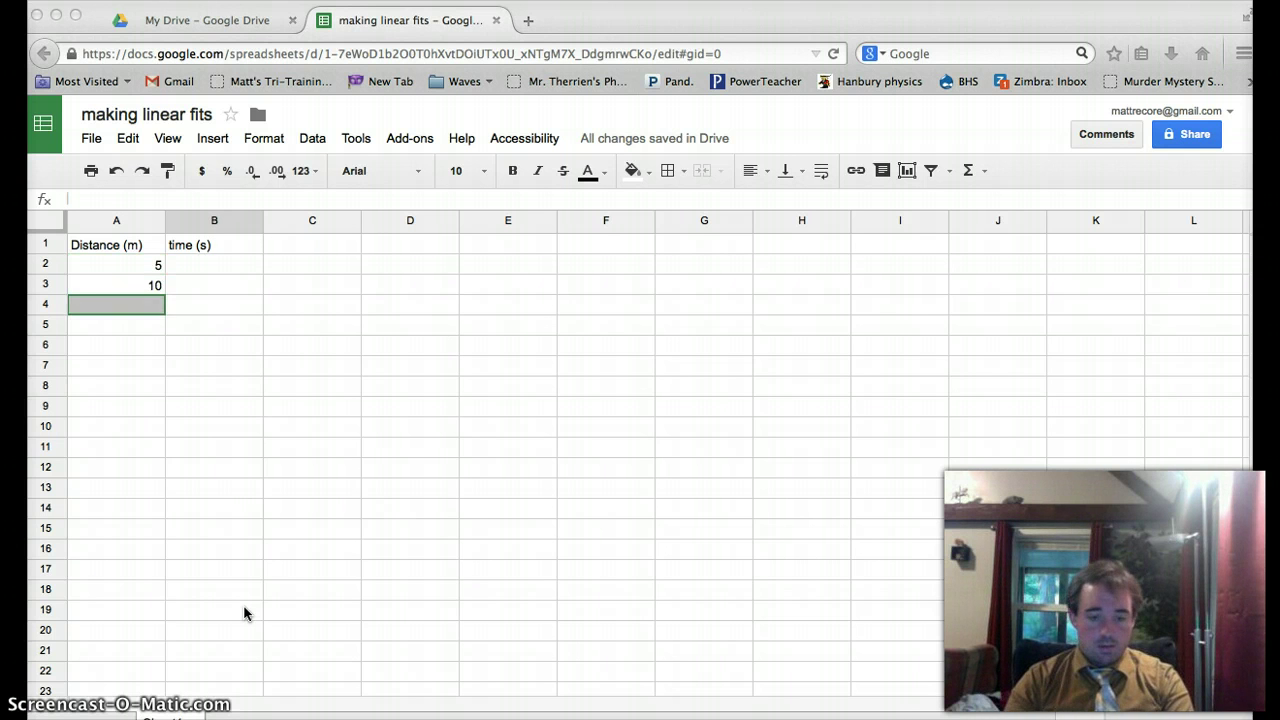
pyautogui.press('Return')
pyautogui.write('21')
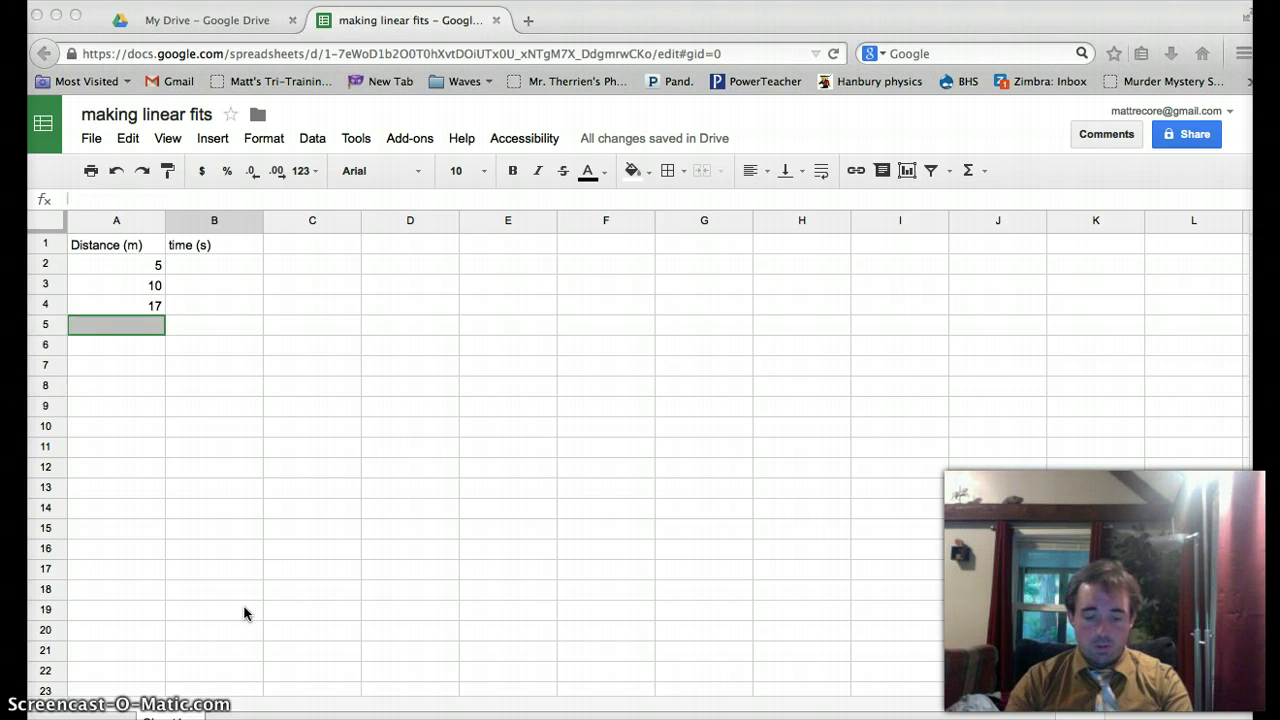
pyautogui.press('Return')
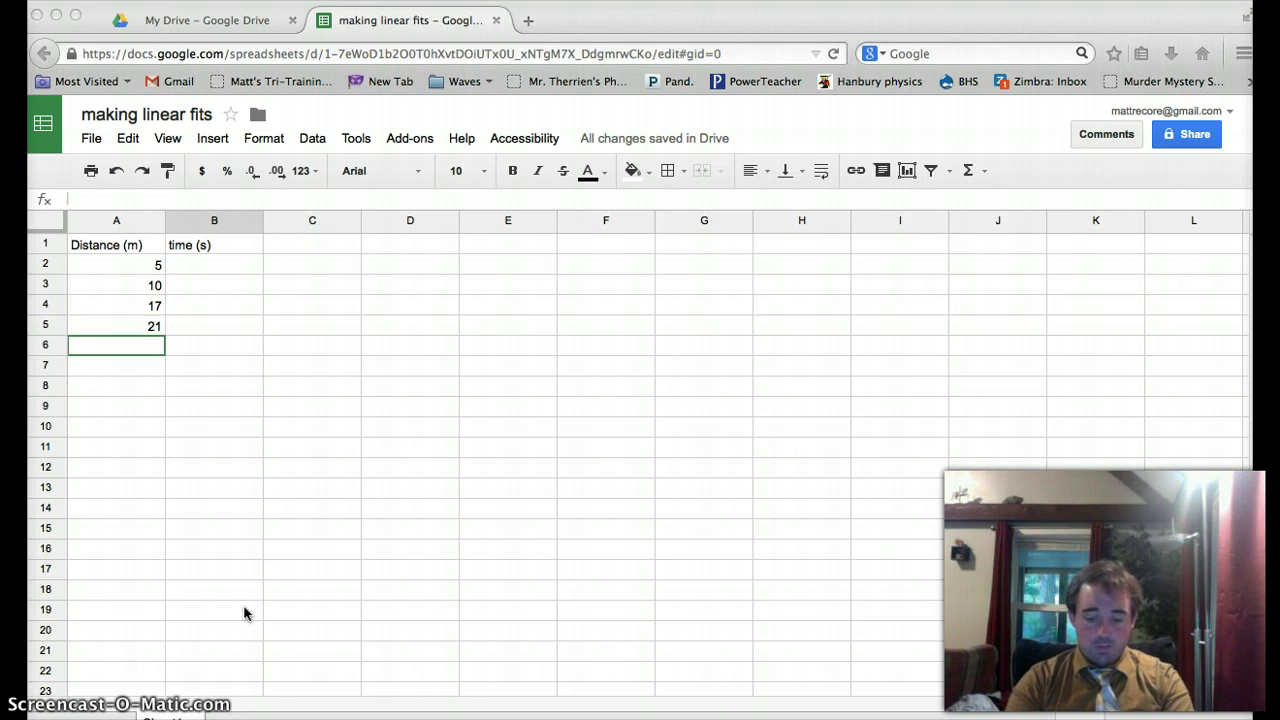
pyautogui.write('27')
pyautogui.press('Return')
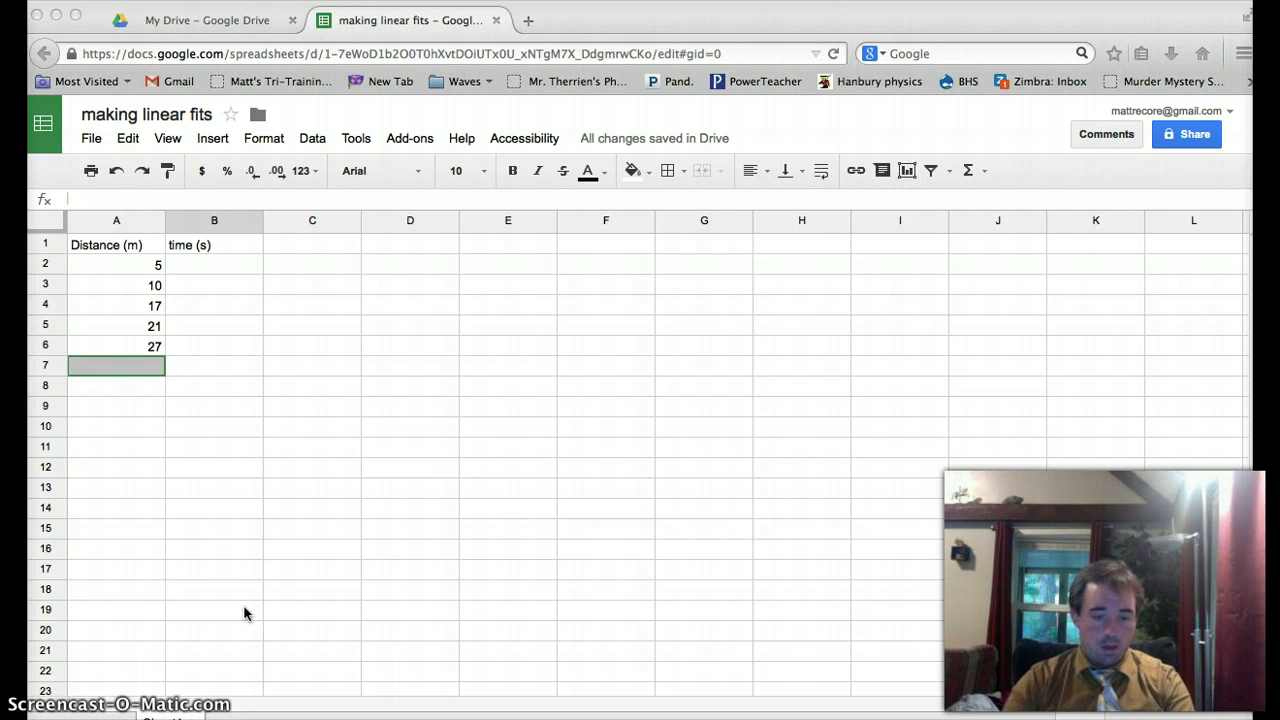
pyautogui.write('35')
pyautogui.press('Return')
# Fill the time column from B2 to B7 with 0, 10, 20, 29, 41 and 50
pyautogui.press('Up')
pyautogui.press('Up')
pyautogui.press('Up')
pyautogui.press('Up')
pyautogui.press('Up')
pyautogui.press('Up')
pyautogui.press('Up')
pyautogui.press('Up')
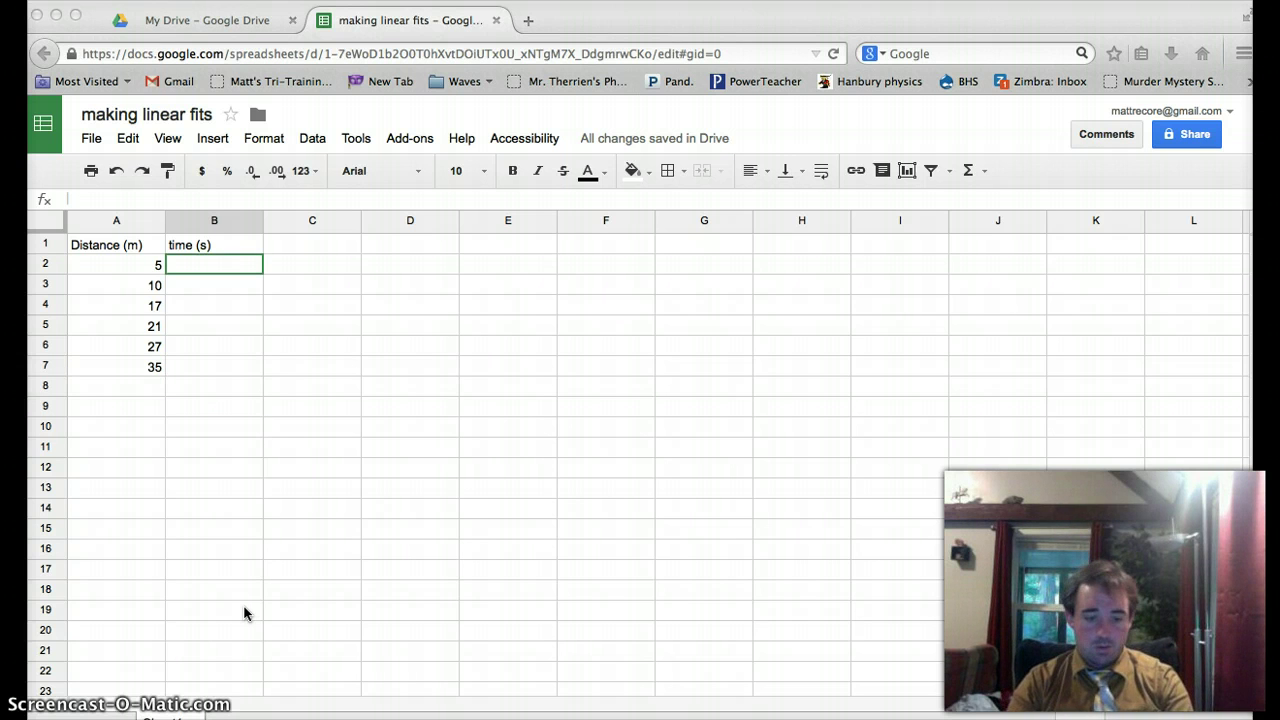
pyautogui.write('0')
pyautogui.press('Return')
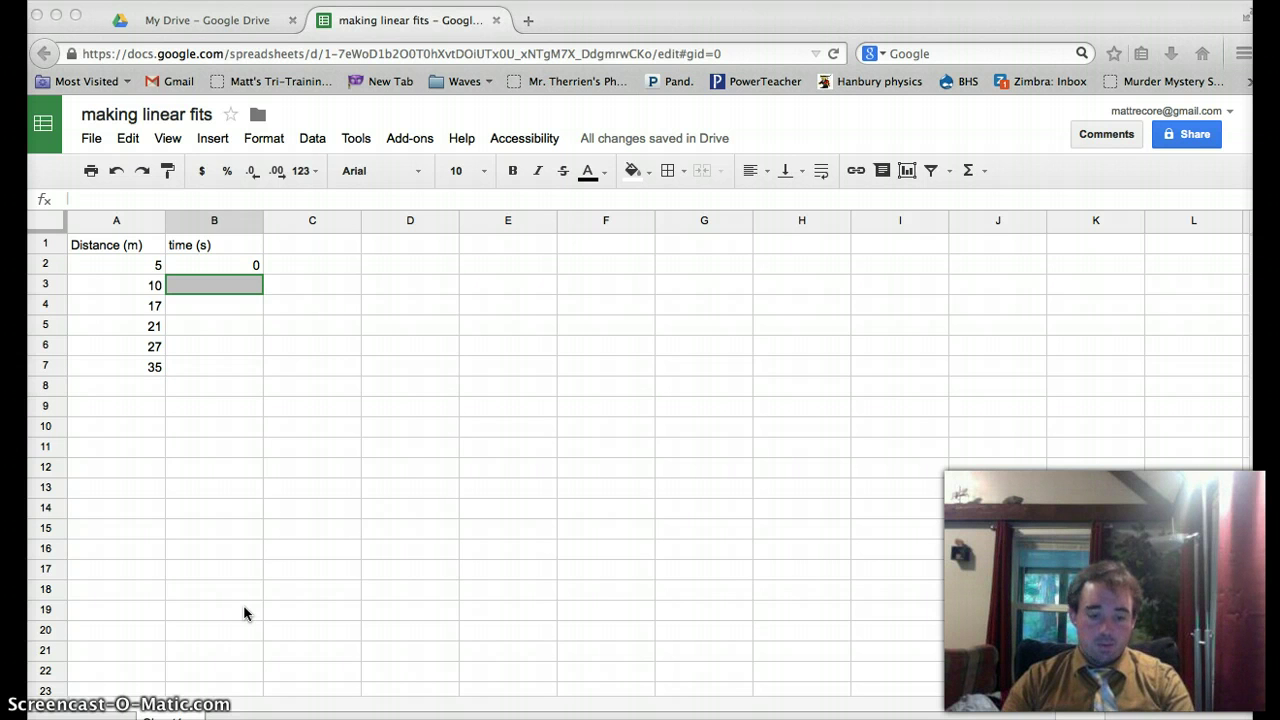
pyautogui.write('10')
pyautogui.press('Return')
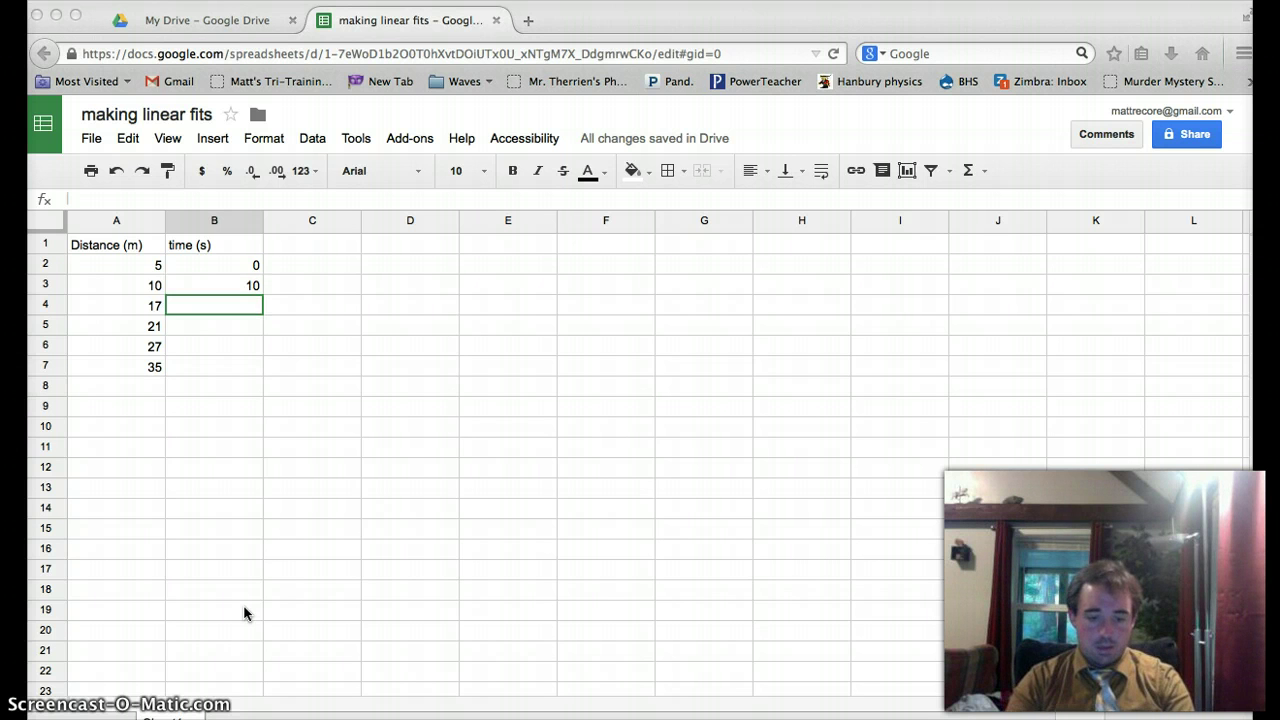
pyautogui.write('29')
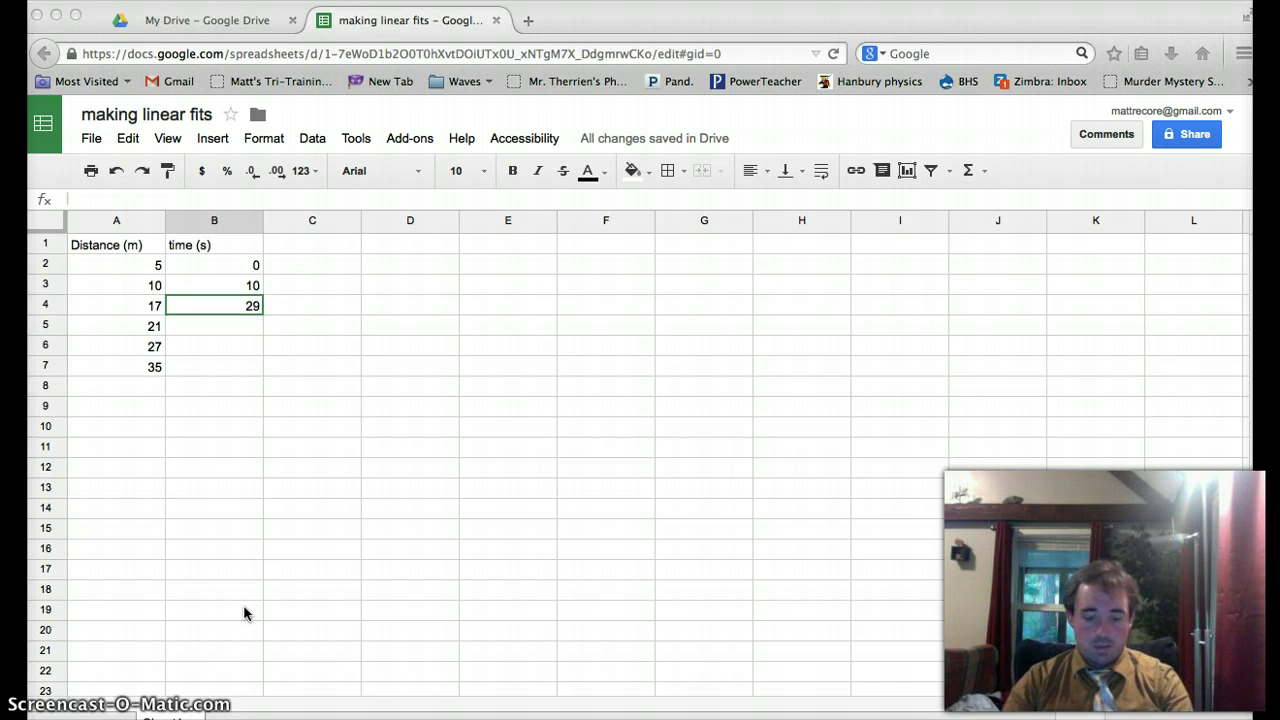
pyautogui.press('BackSpace')
pyautogui.write('0')
pyautogui.press('Return')
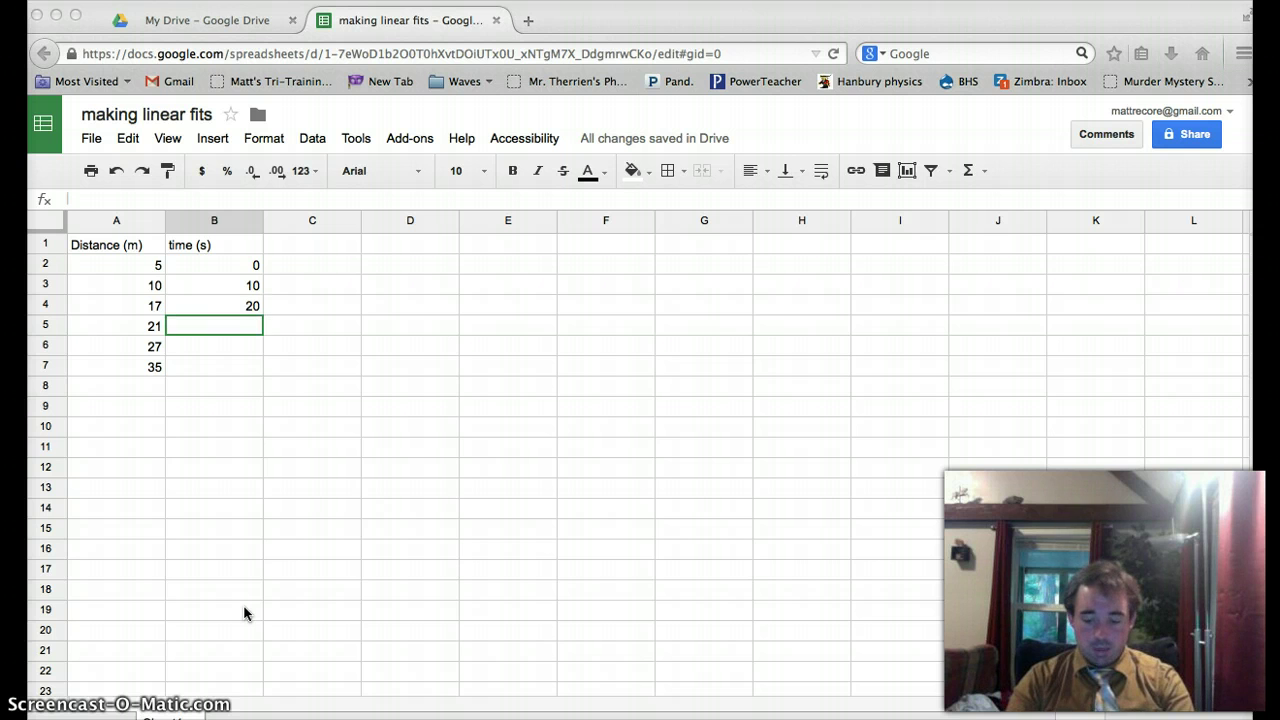
pyautogui.write('29')
pyautogui.press('Return')
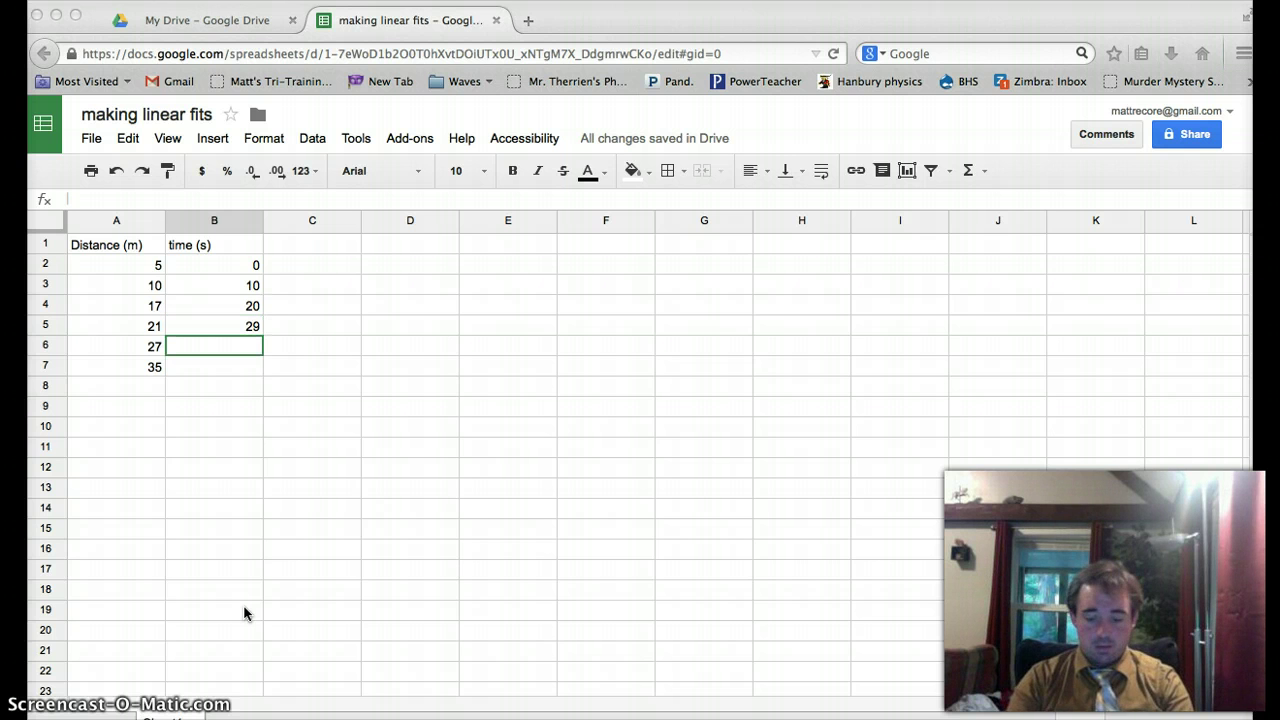
pyautogui.write('41')
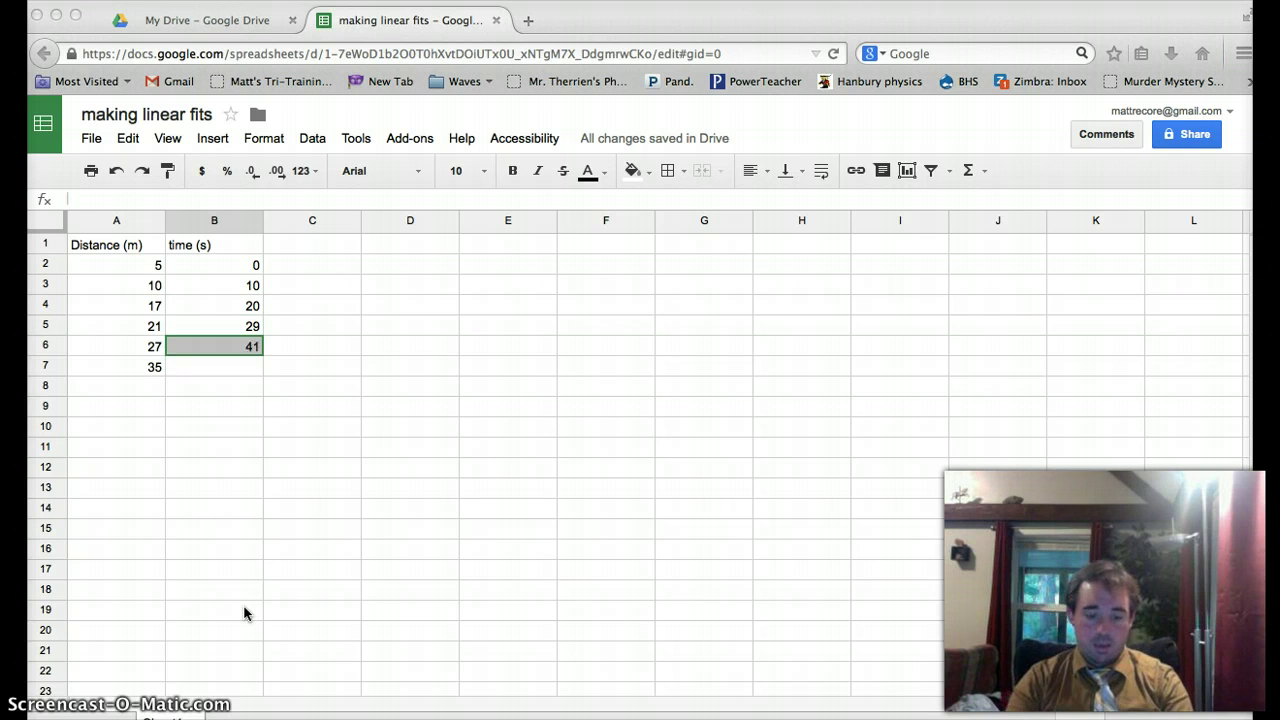
pyautogui.press('Return')
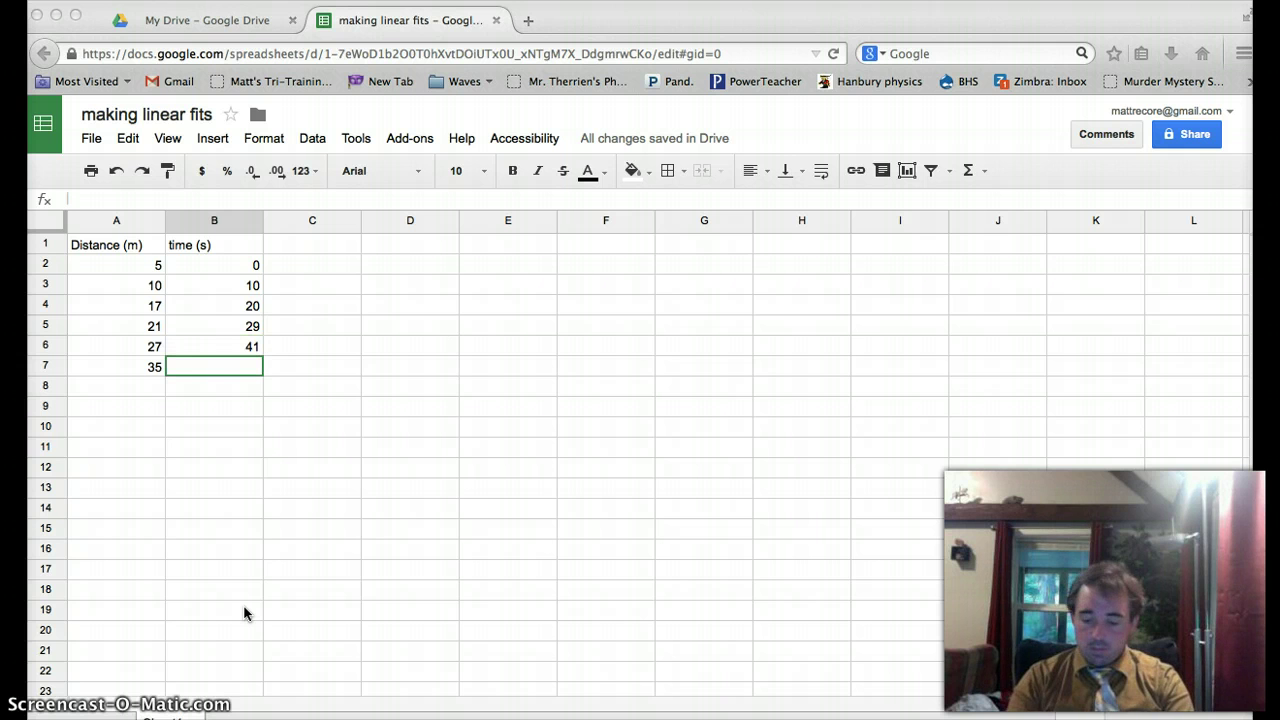
pyautogui.write('50')
pyautogui.press('Return')
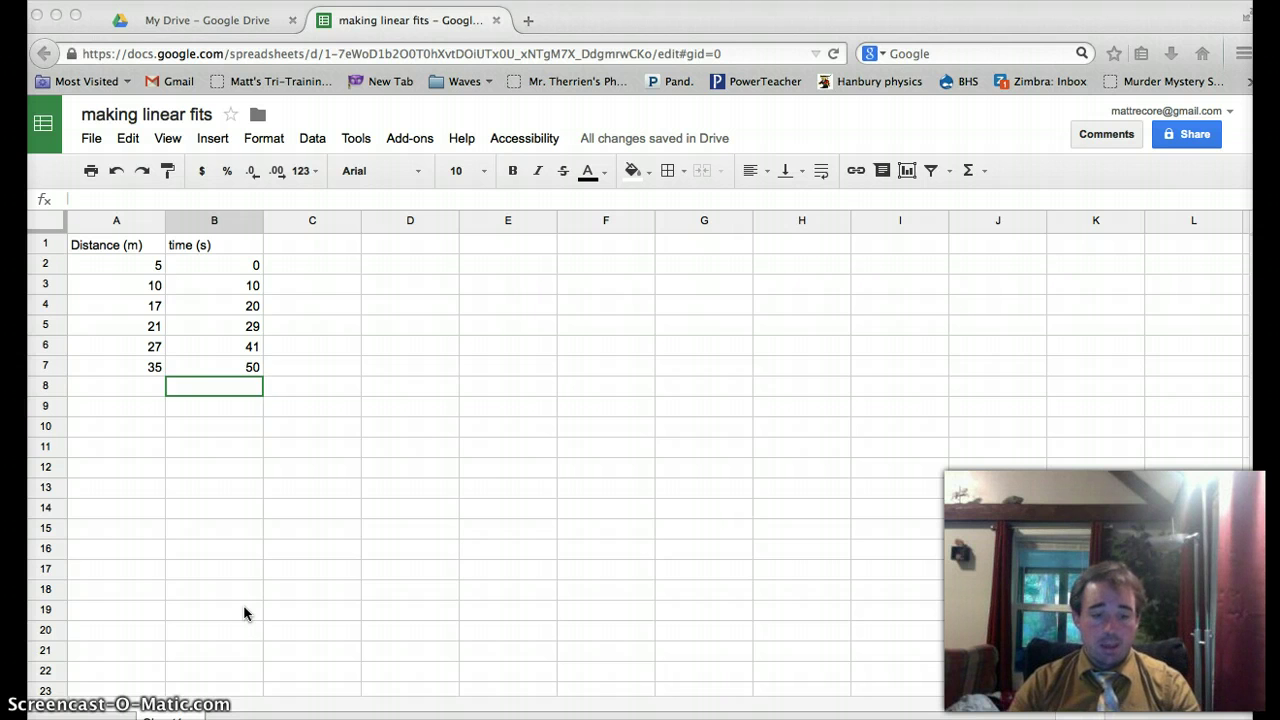
pyautogui.hotkey('ctrl', 'Home')
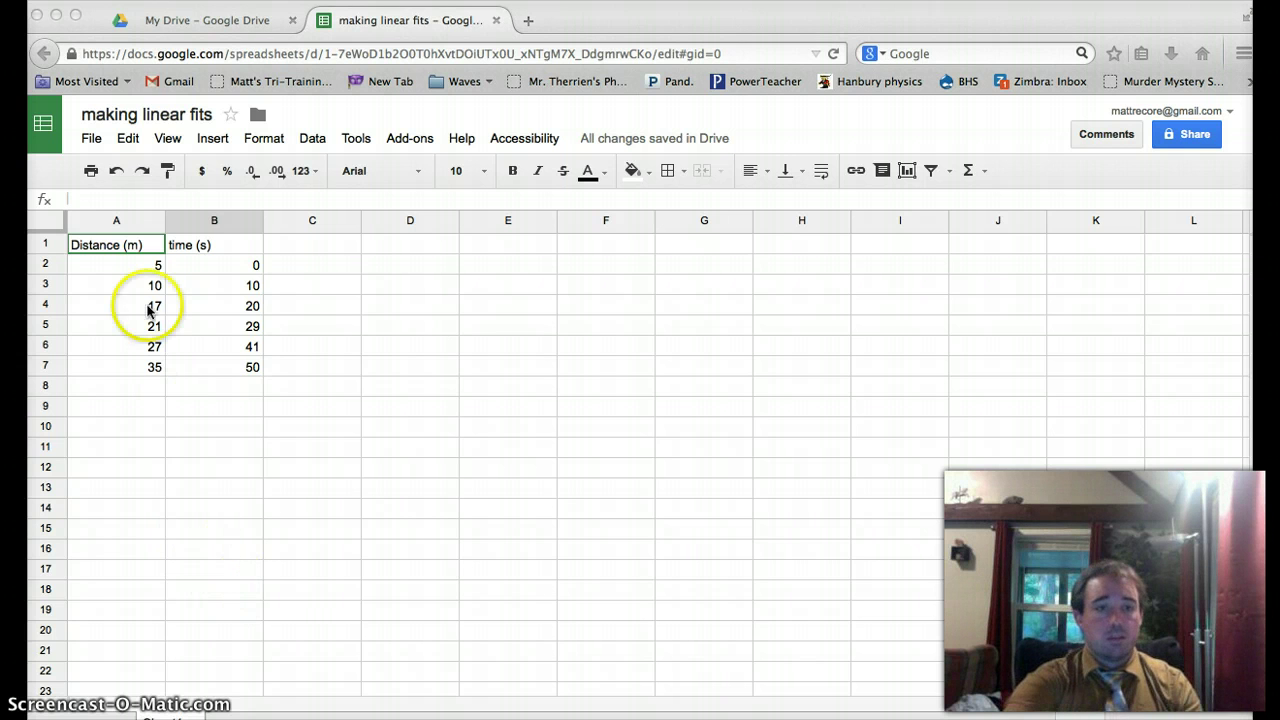
pyautogui.click(111, 246)
pyautogui.click(214, 331)
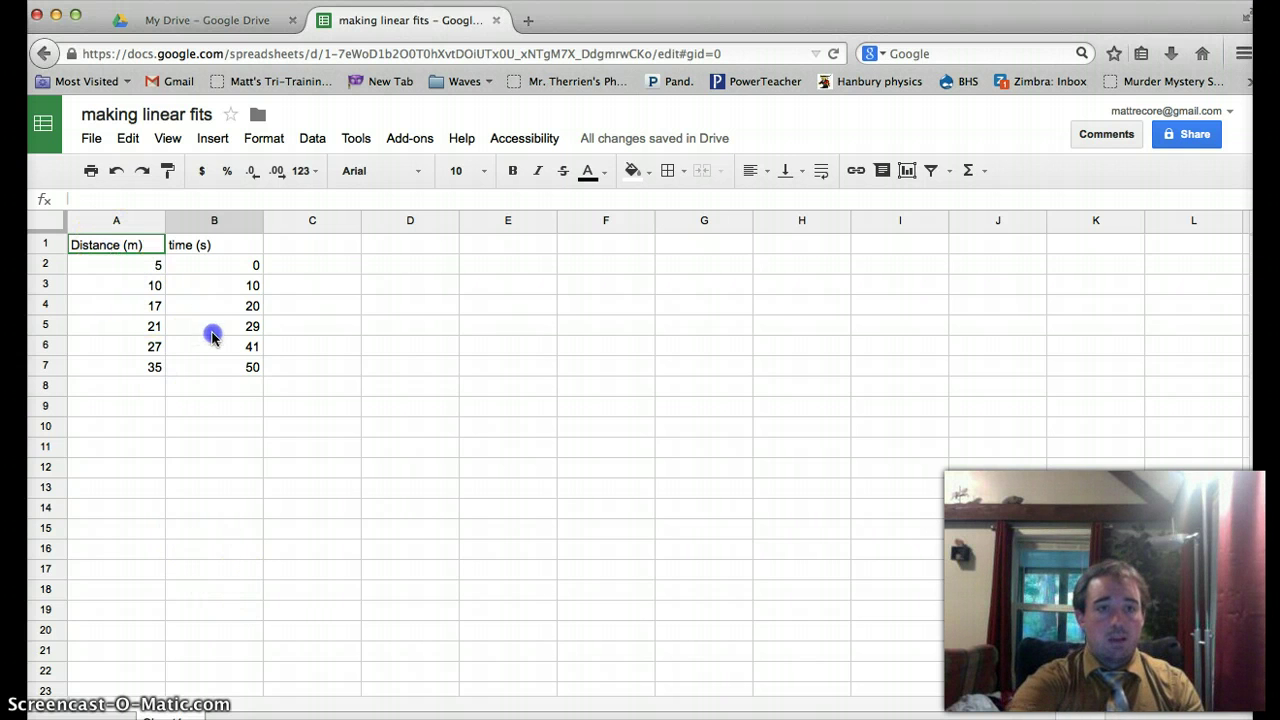
pyautogui.moveTo(223, 366); pyautogui.dragTo(112, 247)
pyautogui.click(140, 467)
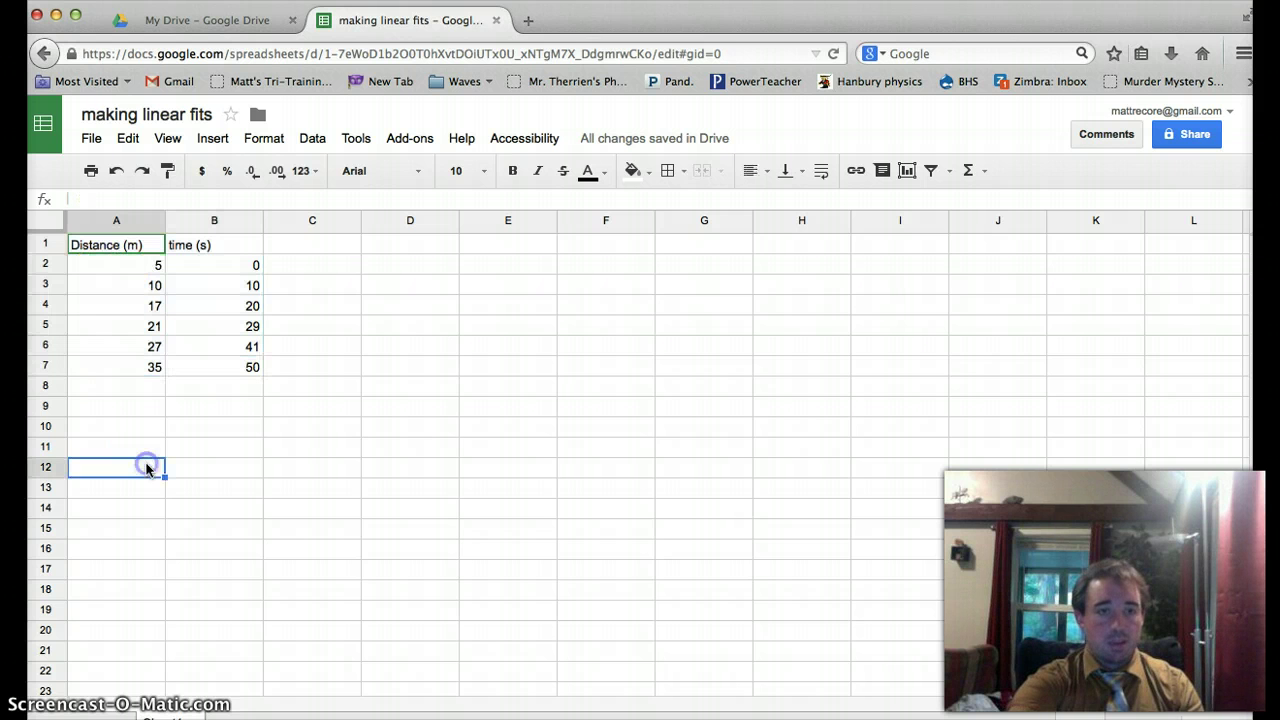
pyautogui.click(111, 247)
pyautogui.moveTo(111, 247); pyautogui.dragTo(233, 371)
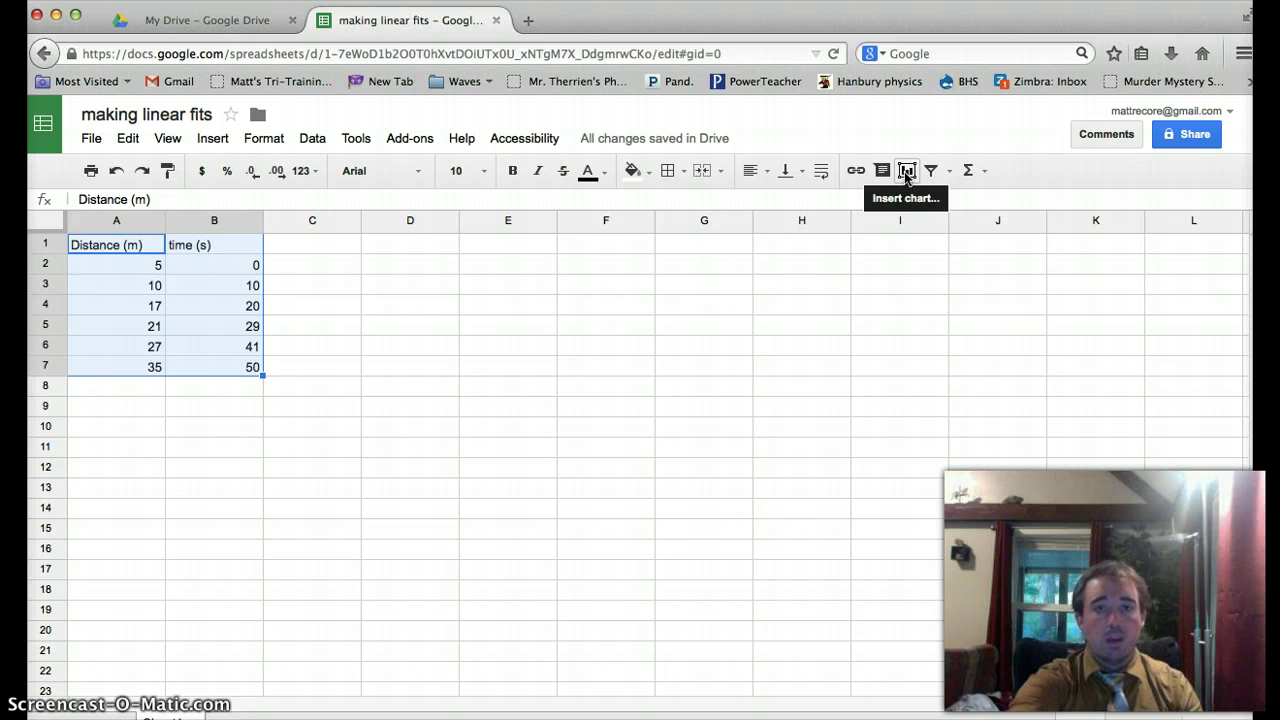
pyautogui.click(213, 140)
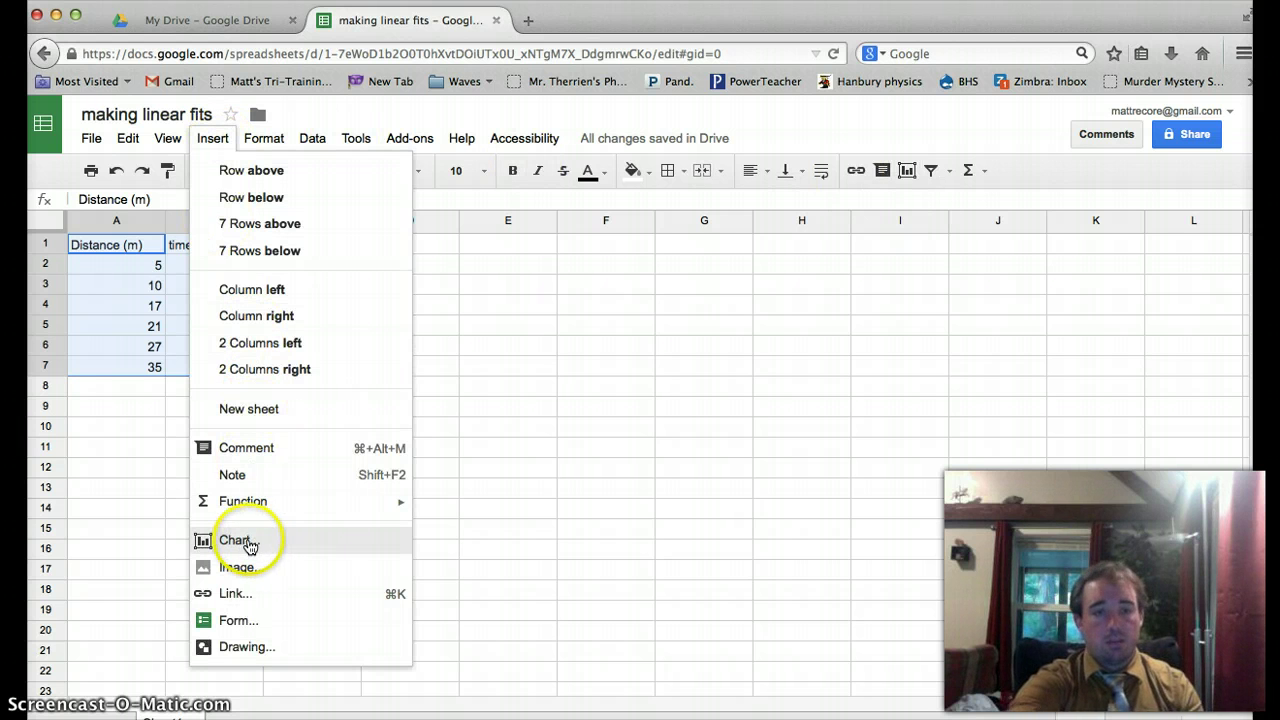
pyautogui.click(497, 430)
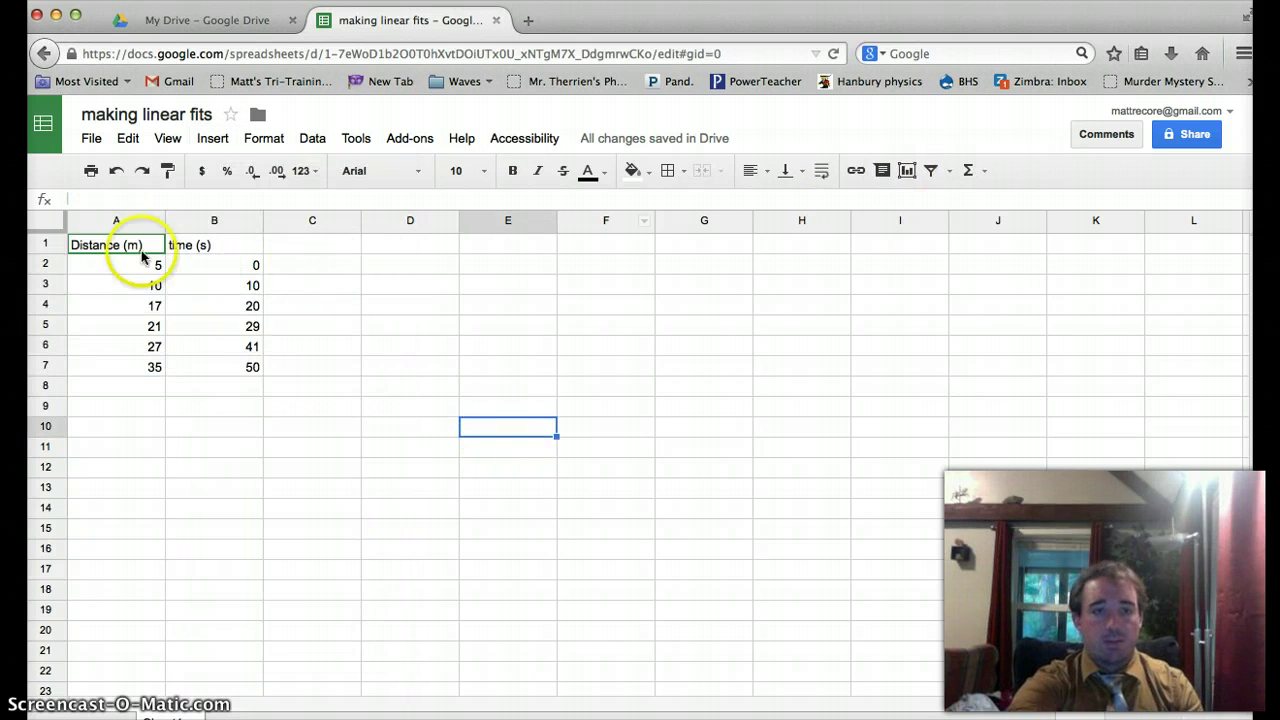
# Start a new chart from the distance and time data in A1:B7, including the headers
pyautogui.moveTo(143, 254); pyautogui.dragTo(238, 367)
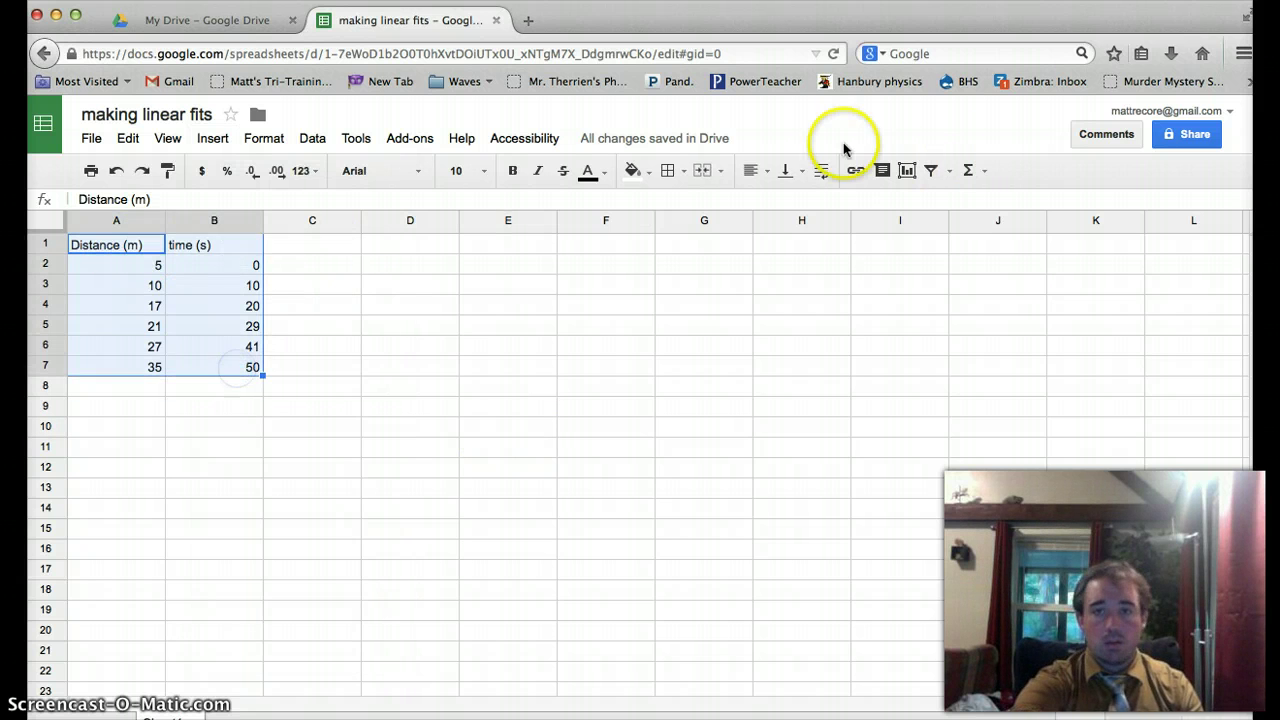
pyautogui.click(907, 170)
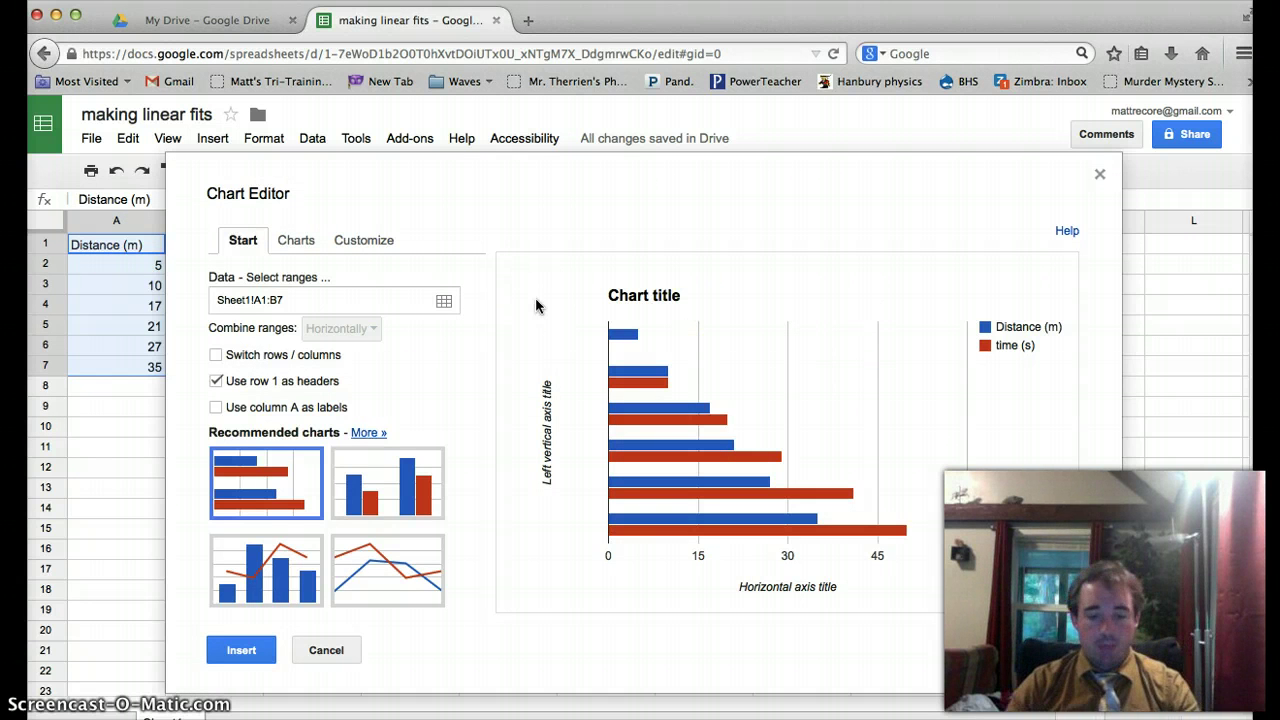
pyautogui.click(462, 340)
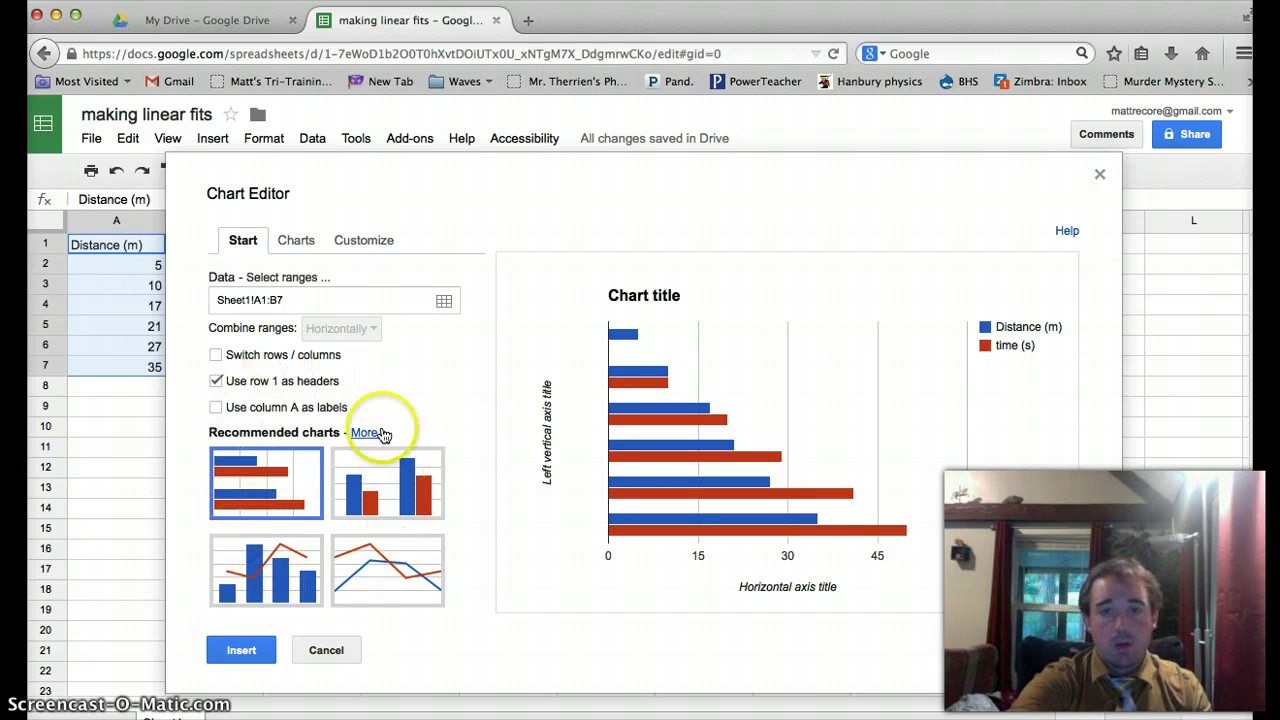
# Set the chart type to the plain scatter chart and insert it into the sheet
pyautogui.click(298, 243)
pyautogui.click(243, 240)
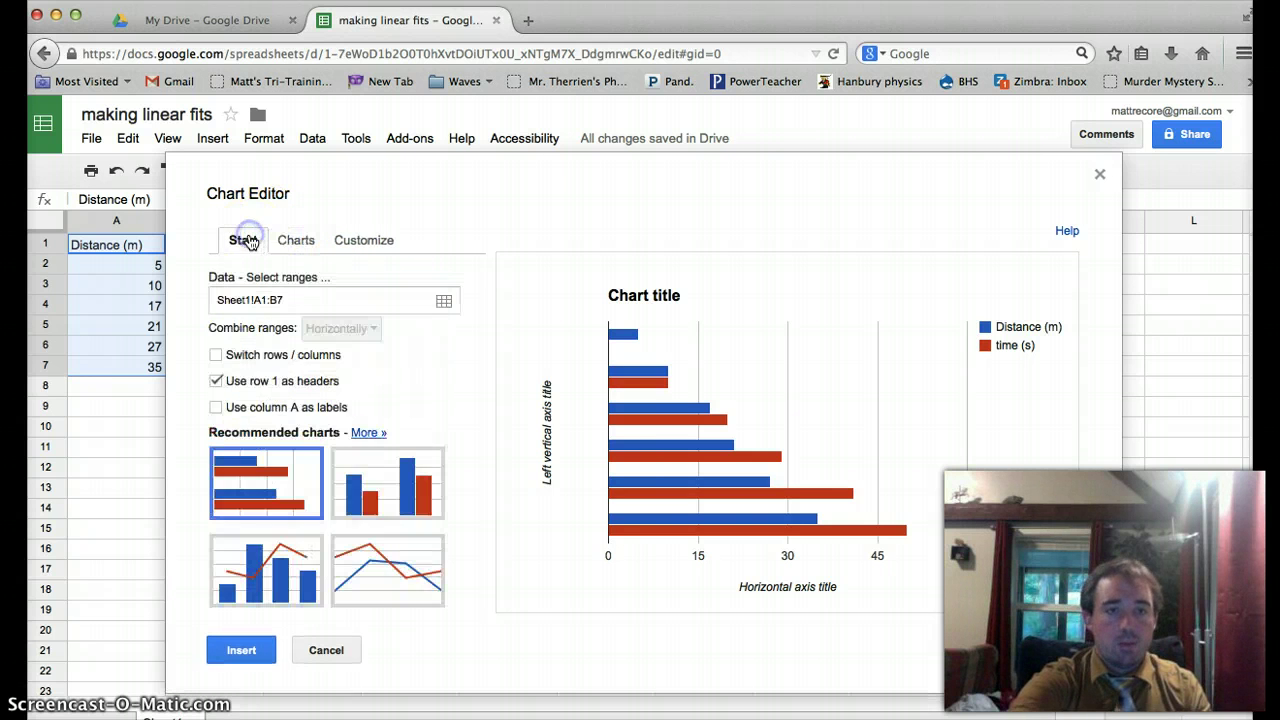
pyautogui.click(289, 240)
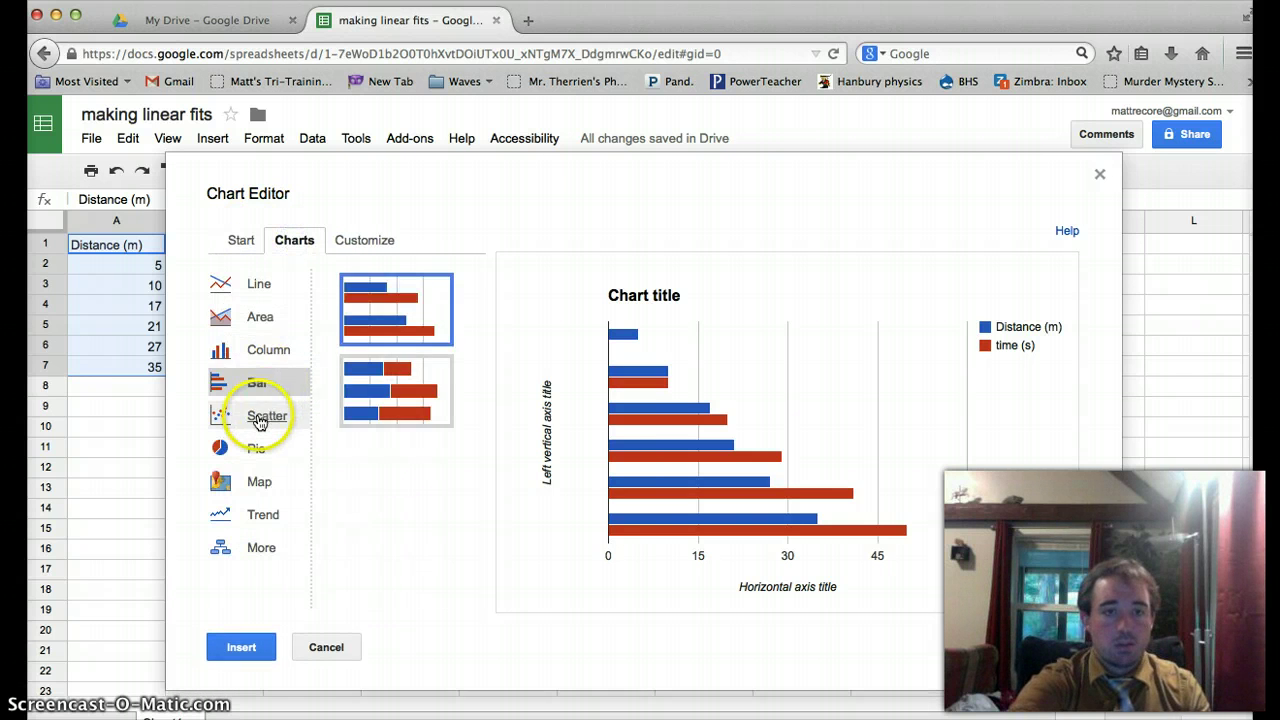
pyautogui.click(264, 416)
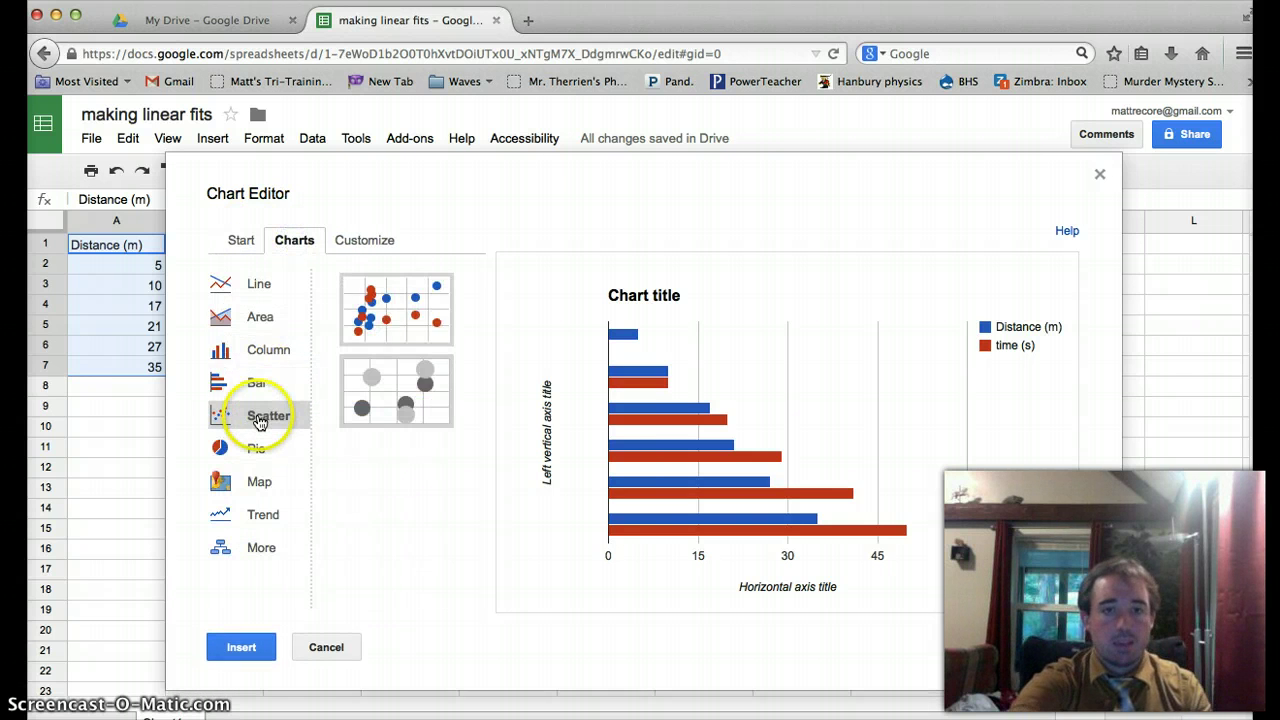
pyautogui.click(387, 390)
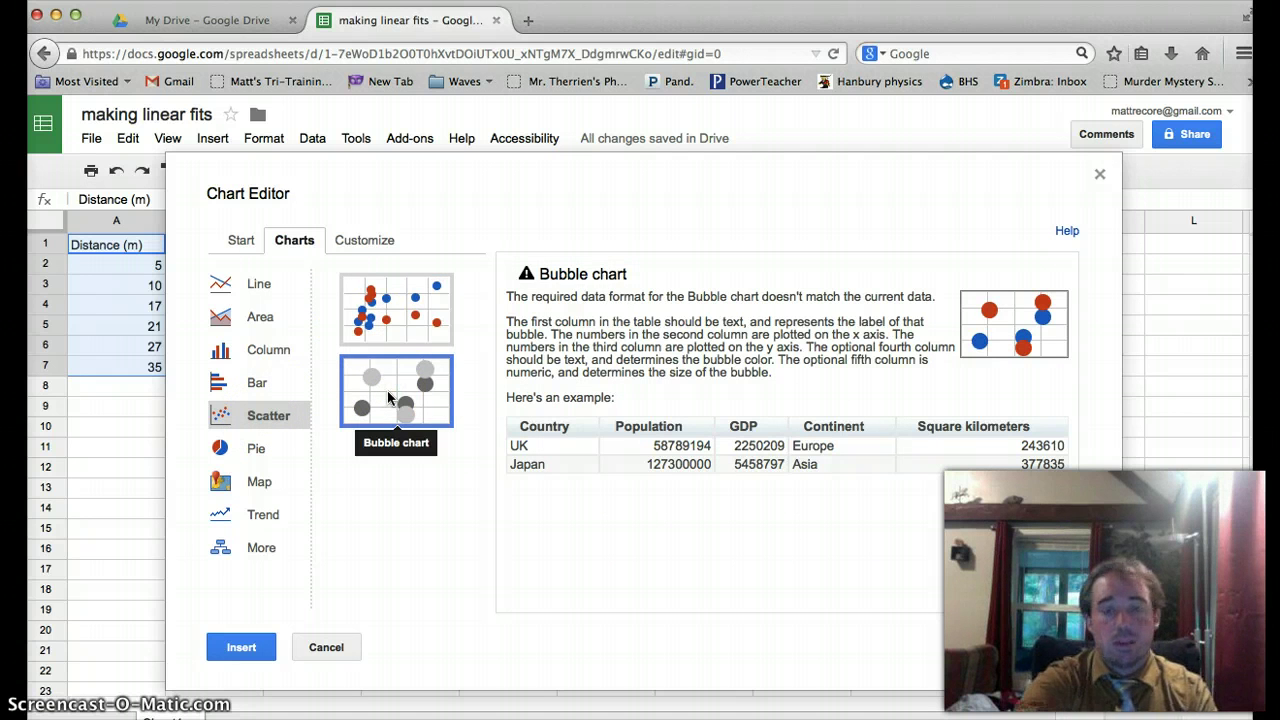
pyautogui.click(415, 318)
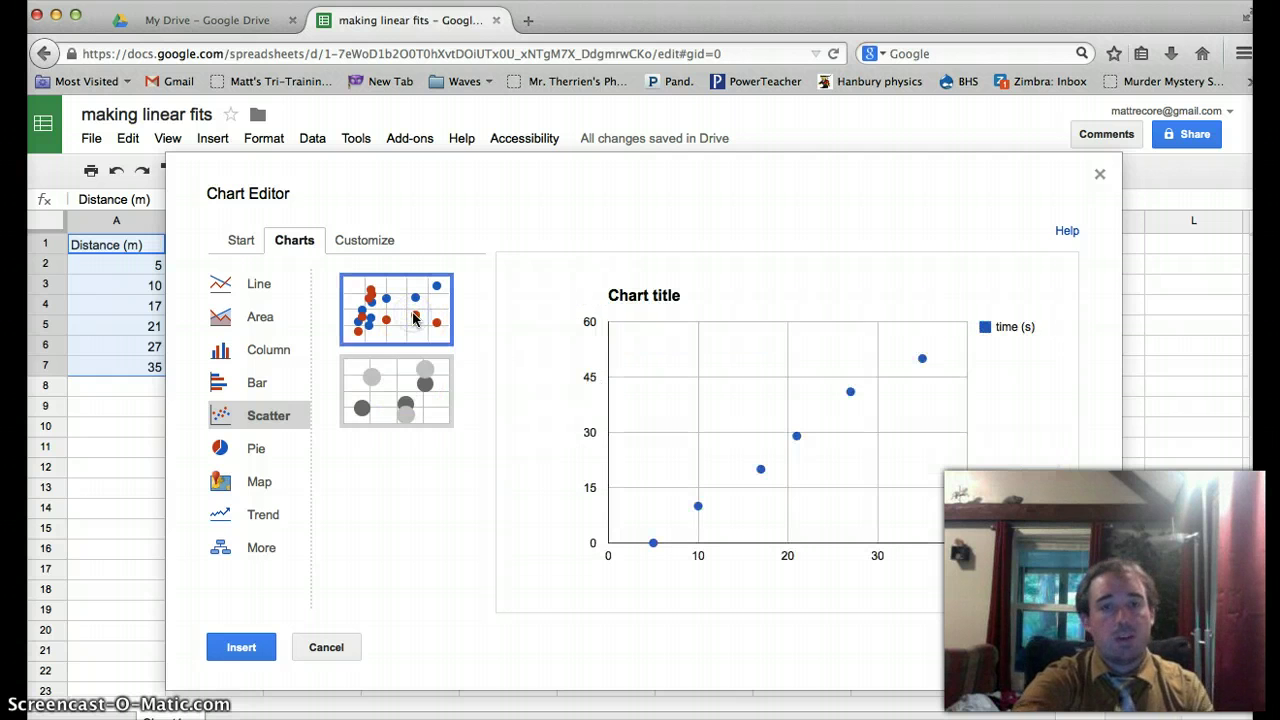
pyautogui.click(343, 245)
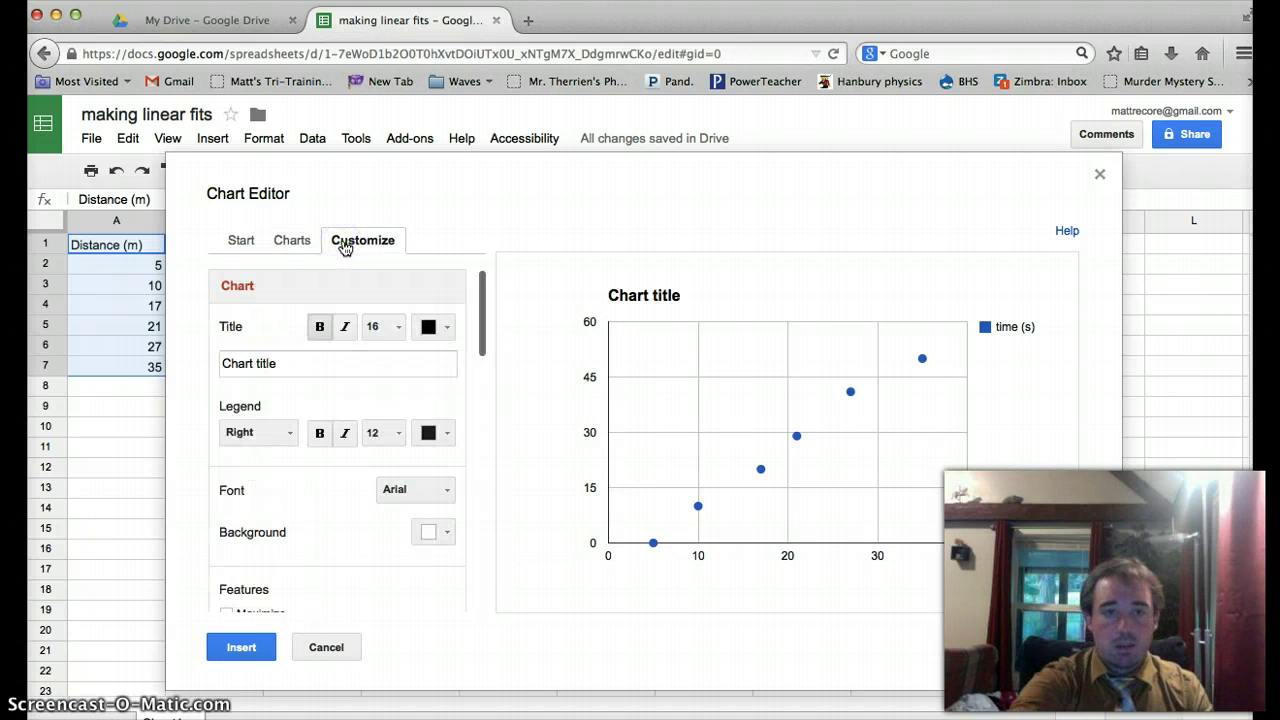
pyautogui.click(290, 240)
pyautogui.click(258, 647)
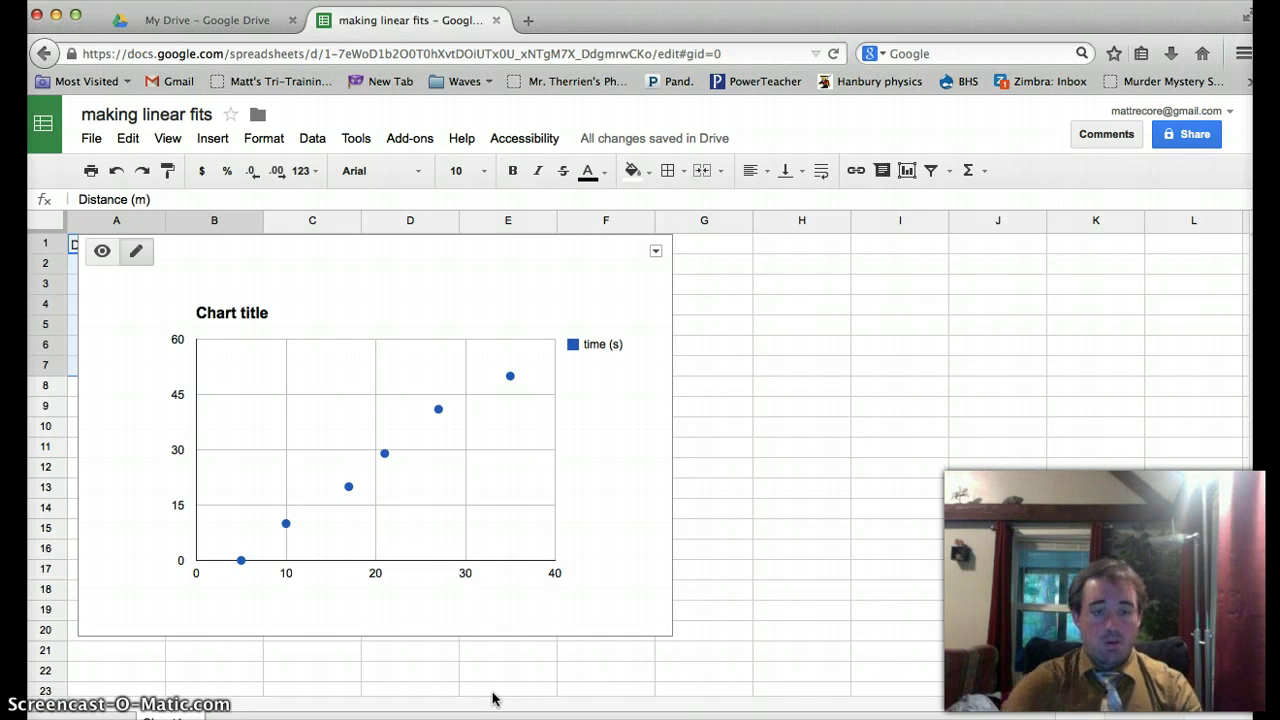
# Change the scatter chart's title to "Sample graph of speed"
pyautogui.click(246, 318)
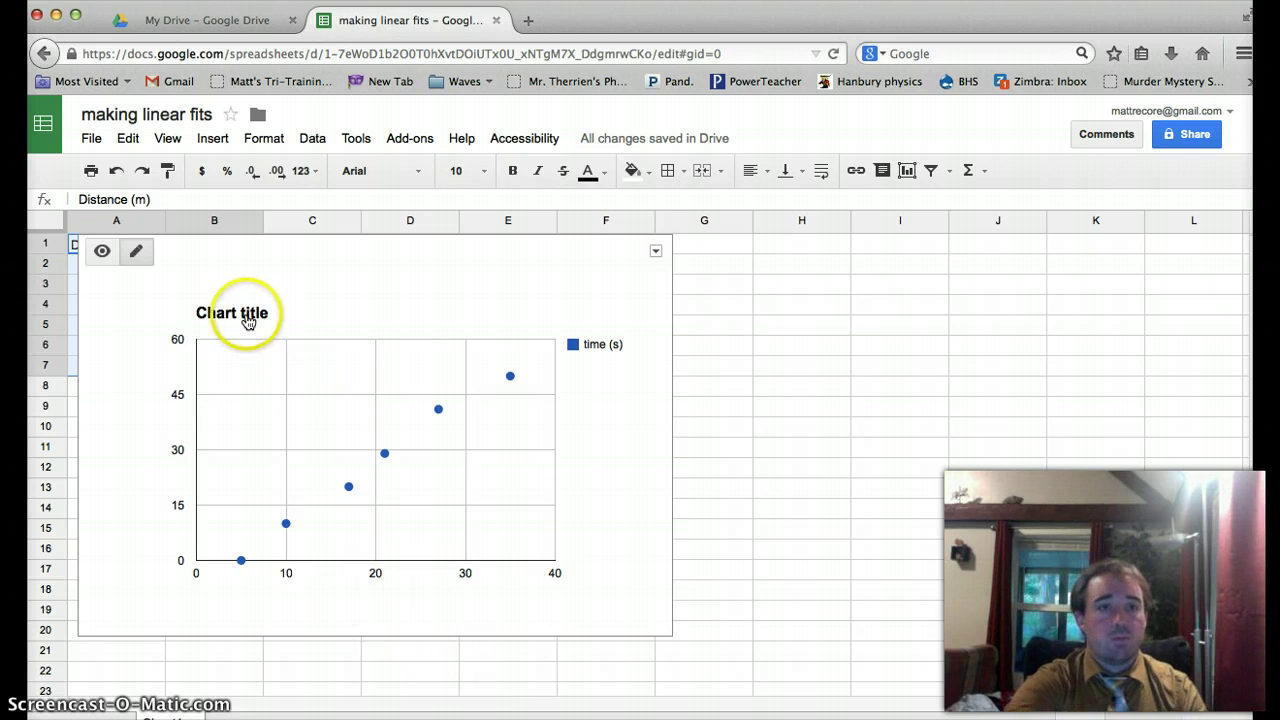
pyautogui.click(248, 316)
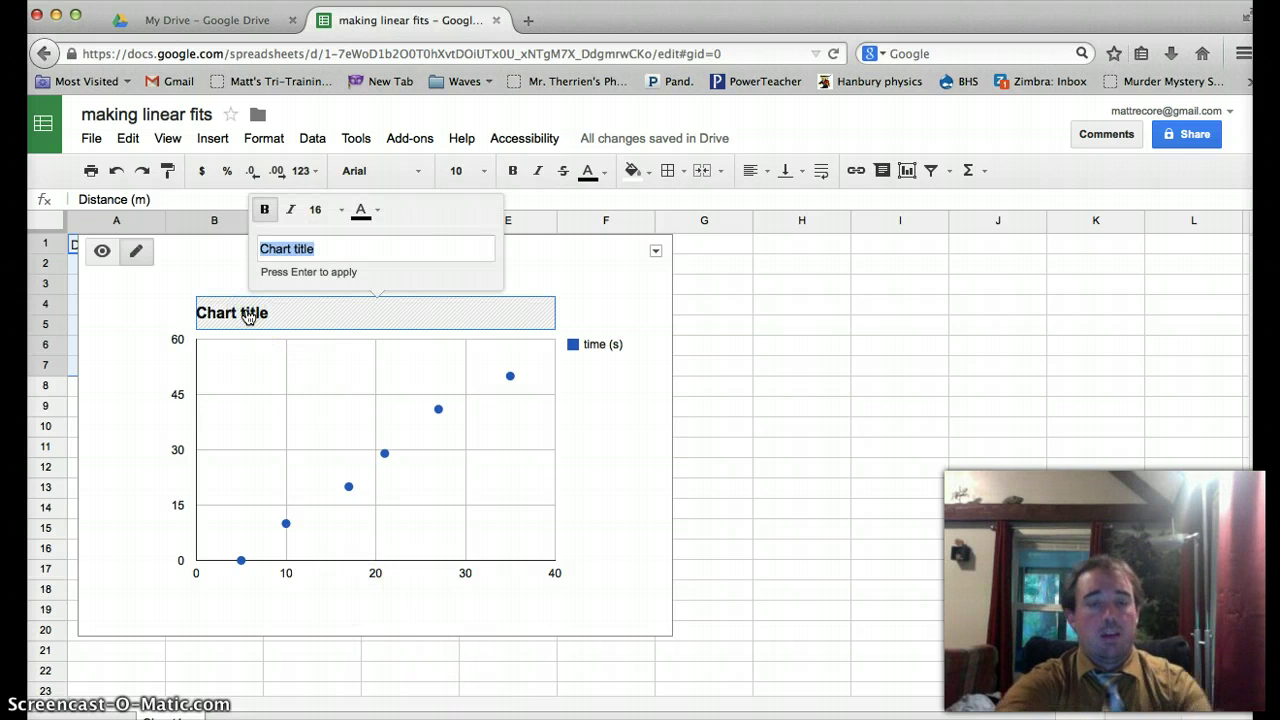
pyautogui.write('Sa')
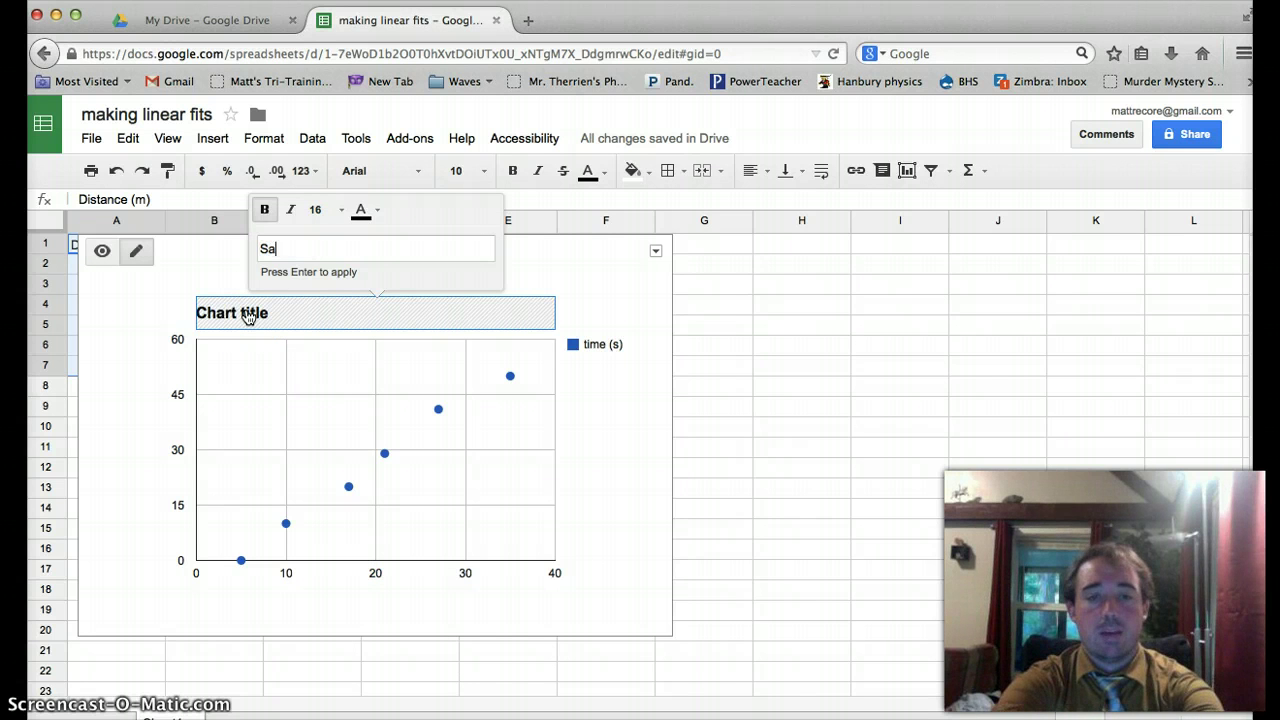
pyautogui.write('mple graph')
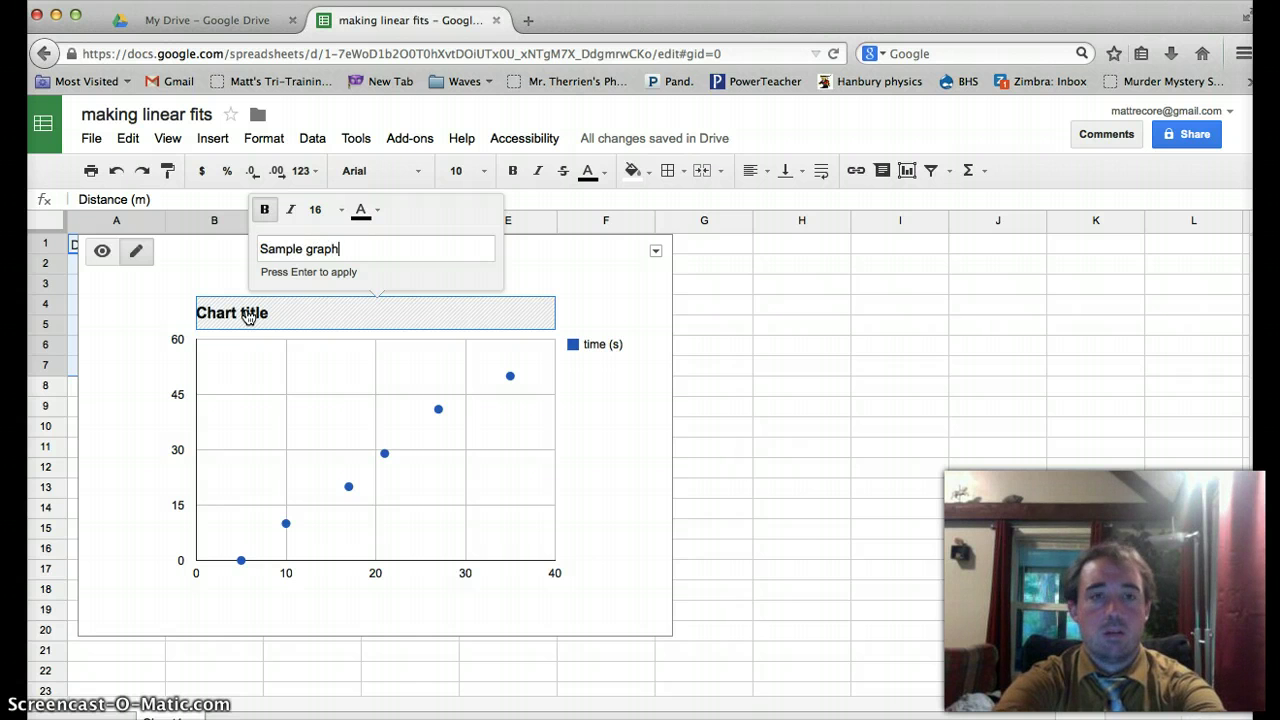
pyautogui.write(' of speed')
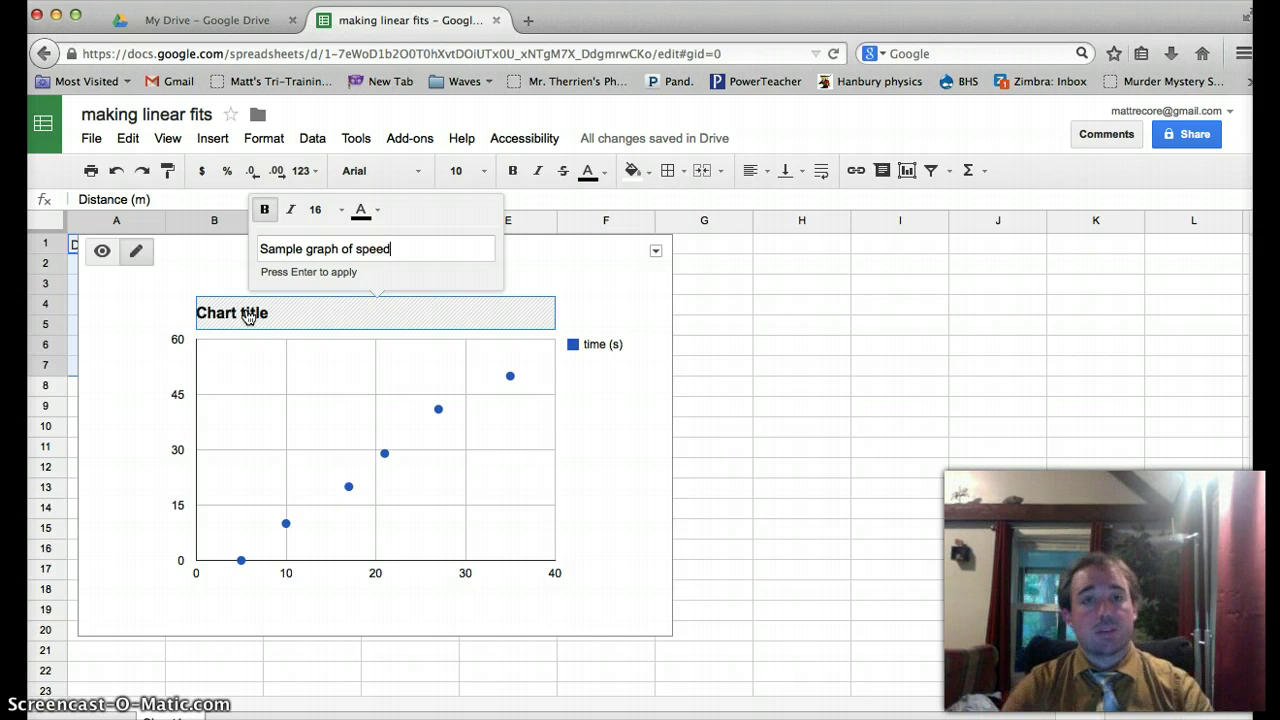
pyautogui.click(226, 342)
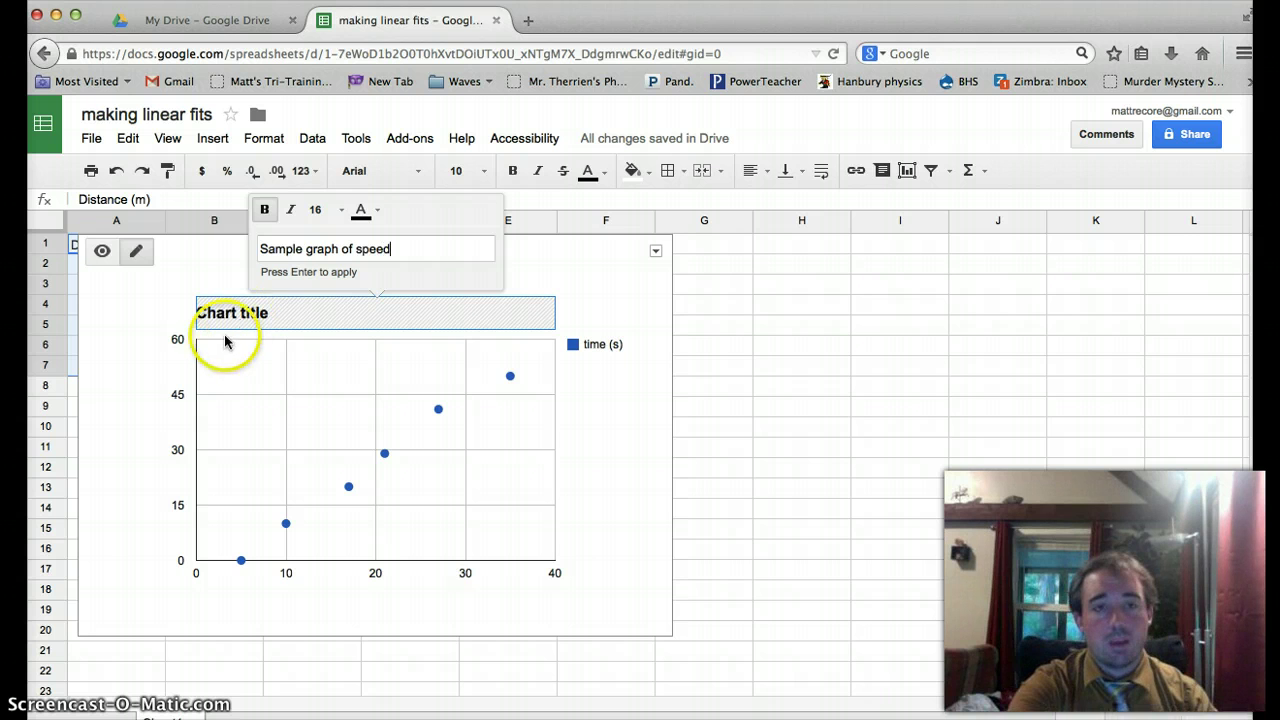
pyautogui.press('Return')
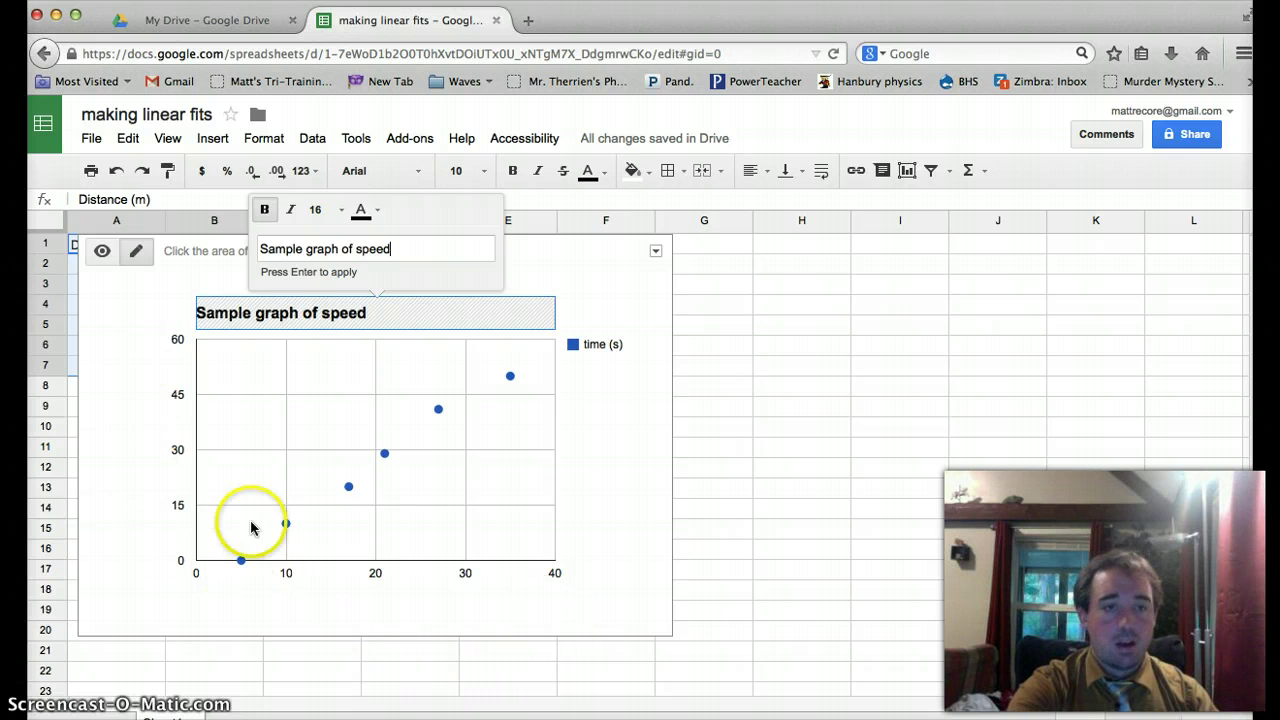
# Open the advanced editing options for the scatter chart
pyautogui.rightClick(308, 413)
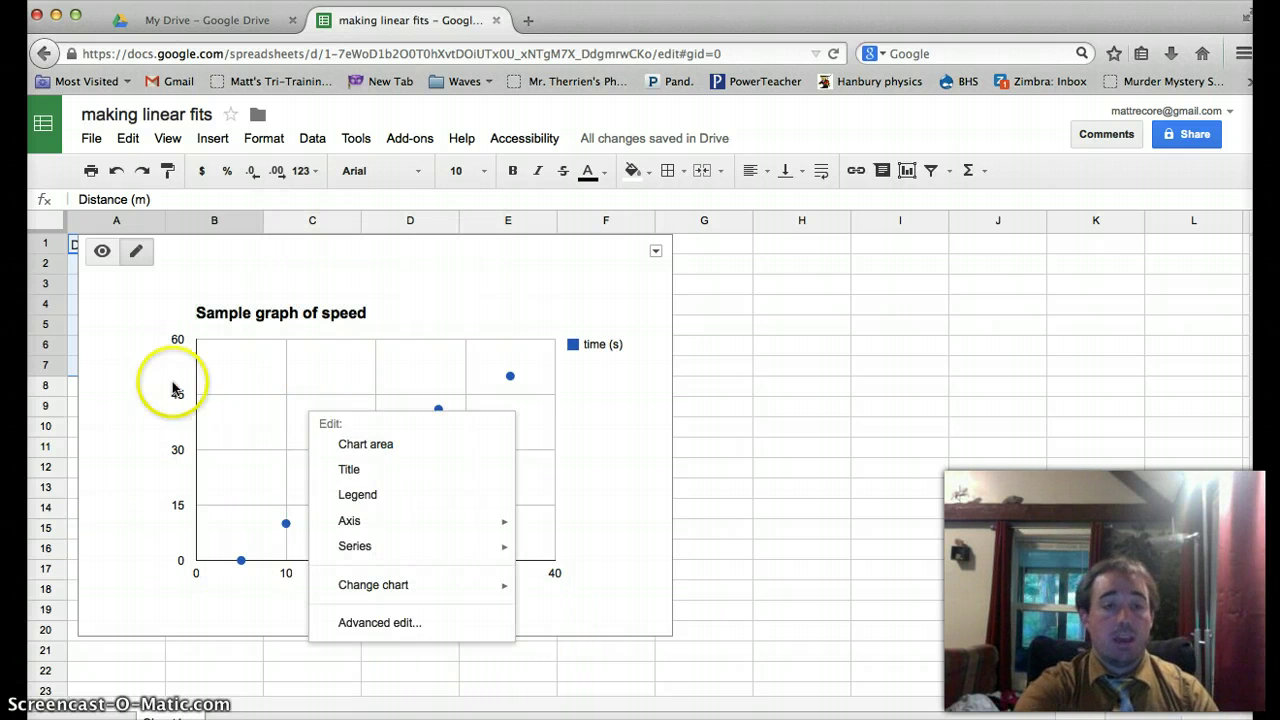
pyautogui.click(302, 422)
pyautogui.rightClick(305, 421)
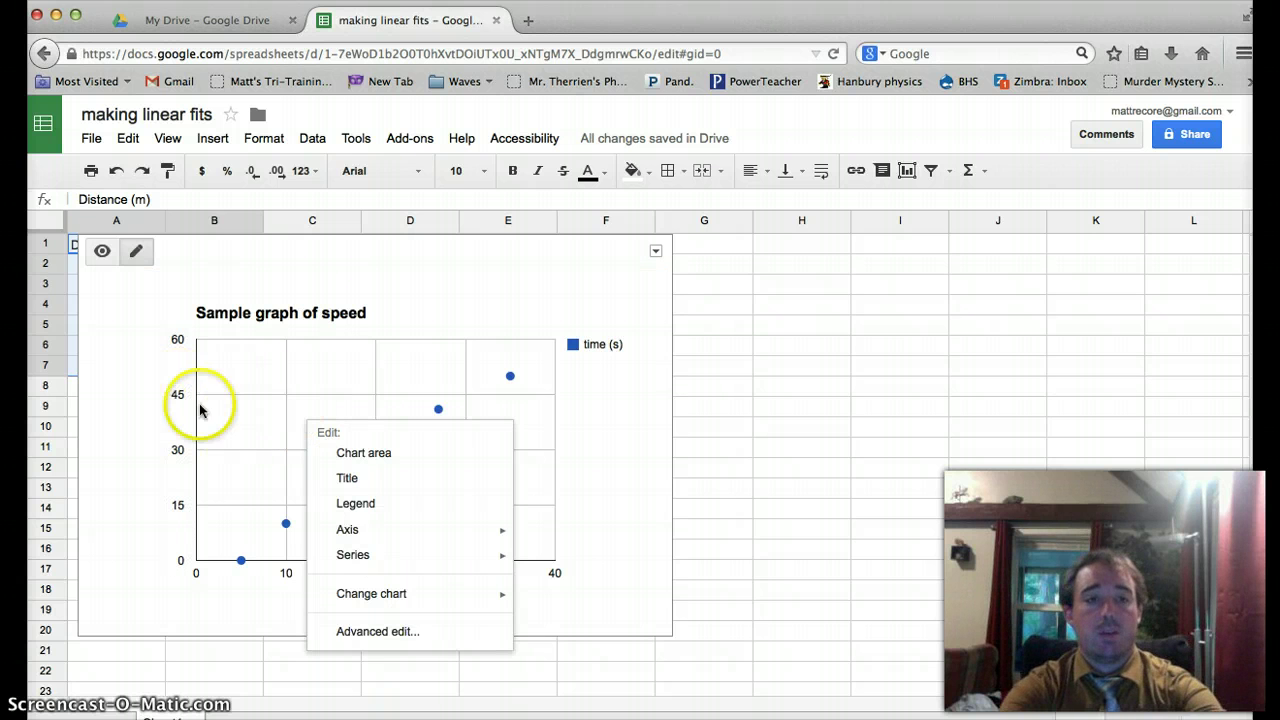
pyautogui.click(260, 414)
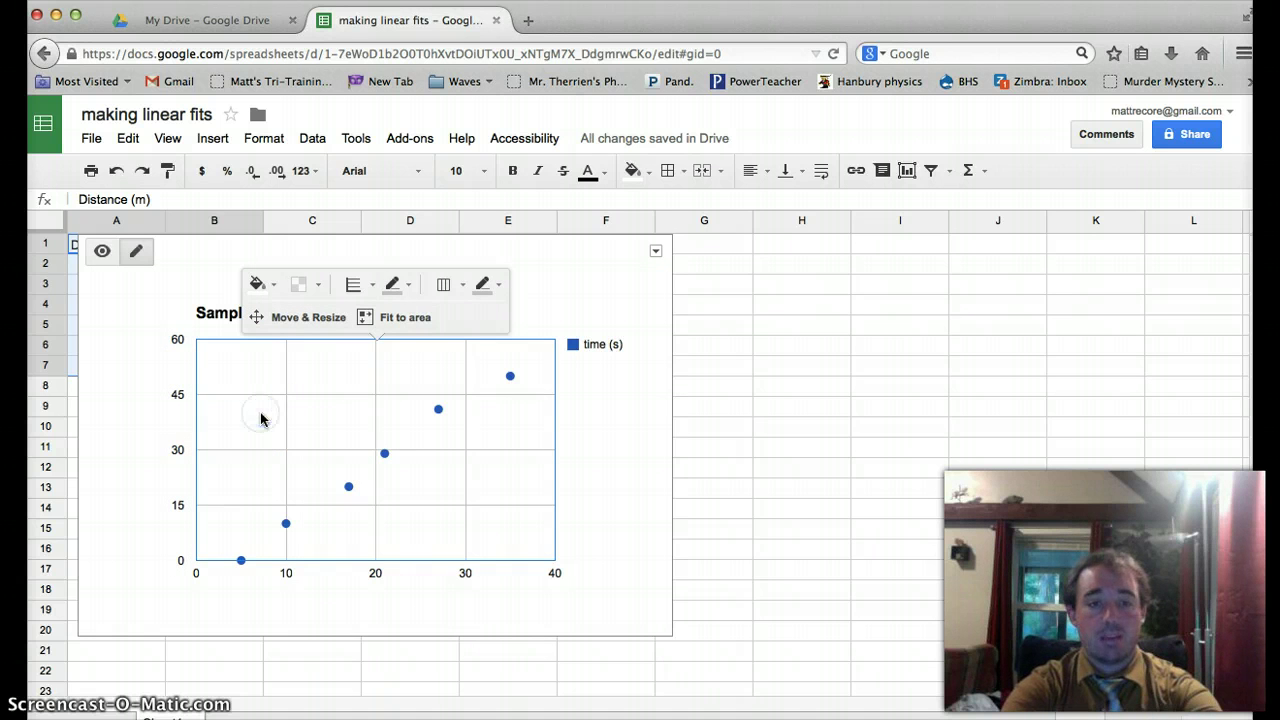
pyautogui.rightClick(260, 419)
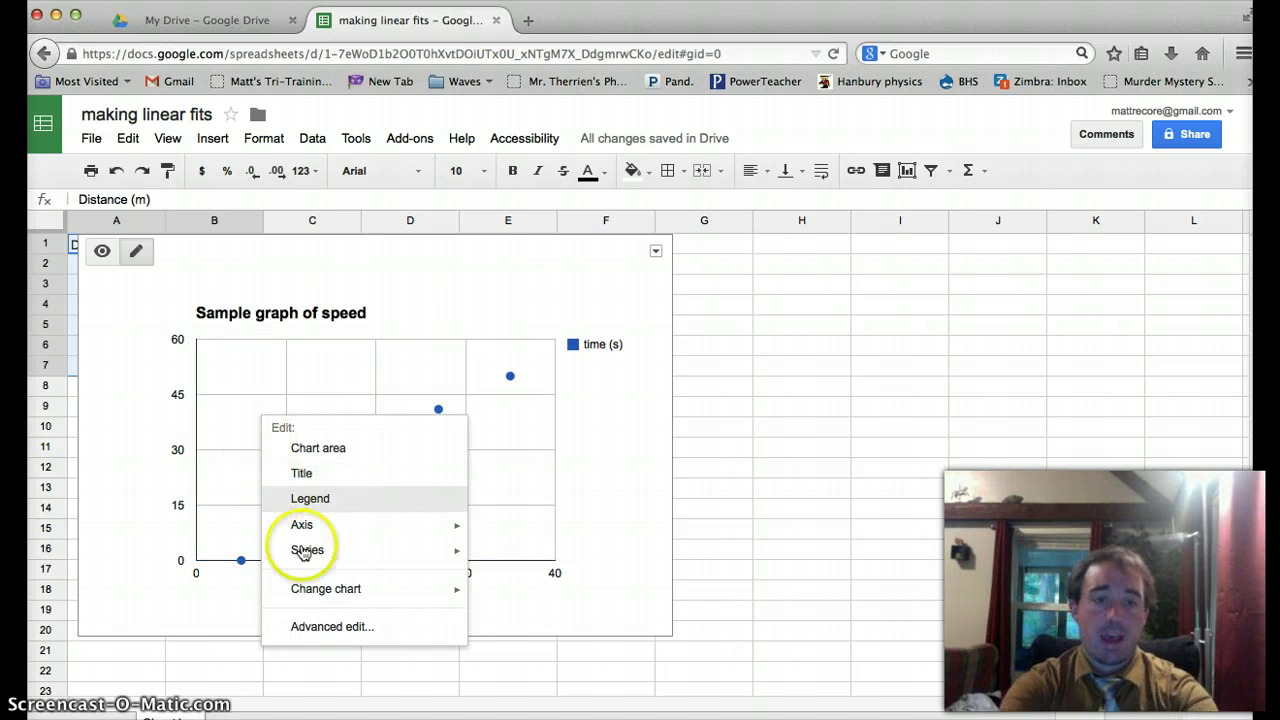
pyautogui.click(313, 627)
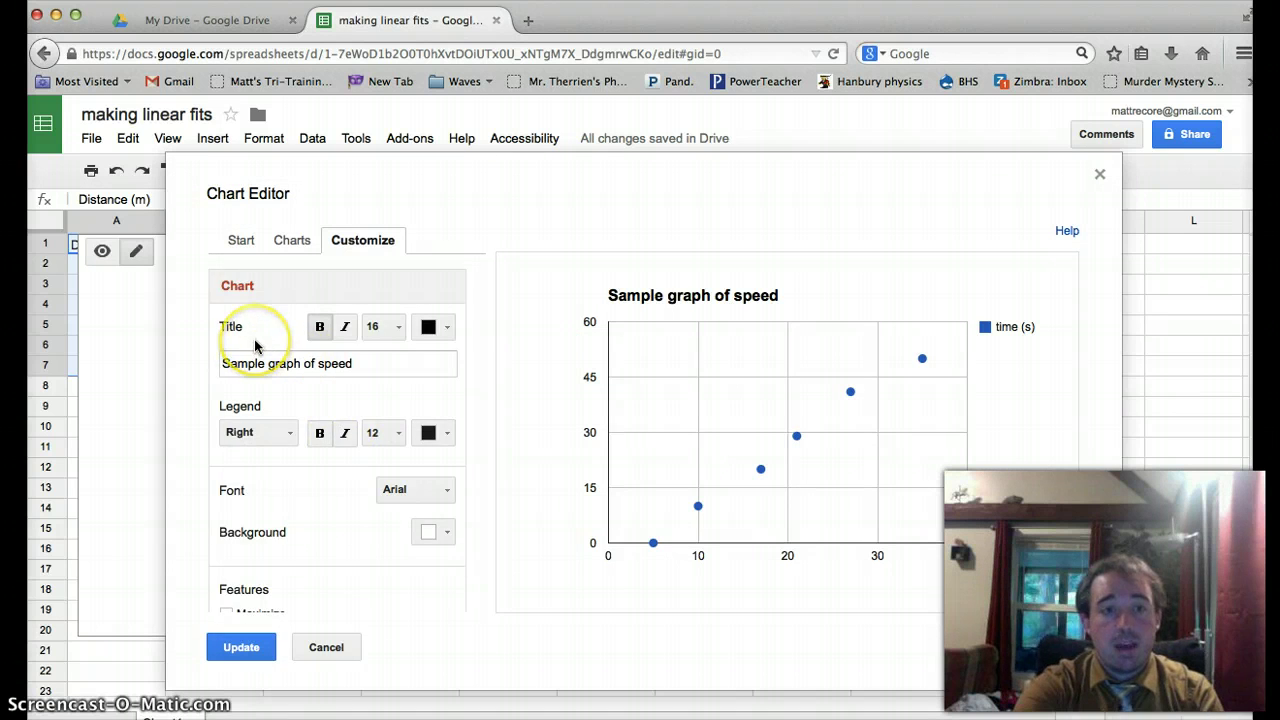
# Look through the chart type and customization options to find the axis settings
pyautogui.scroll(-5, 257, 343)
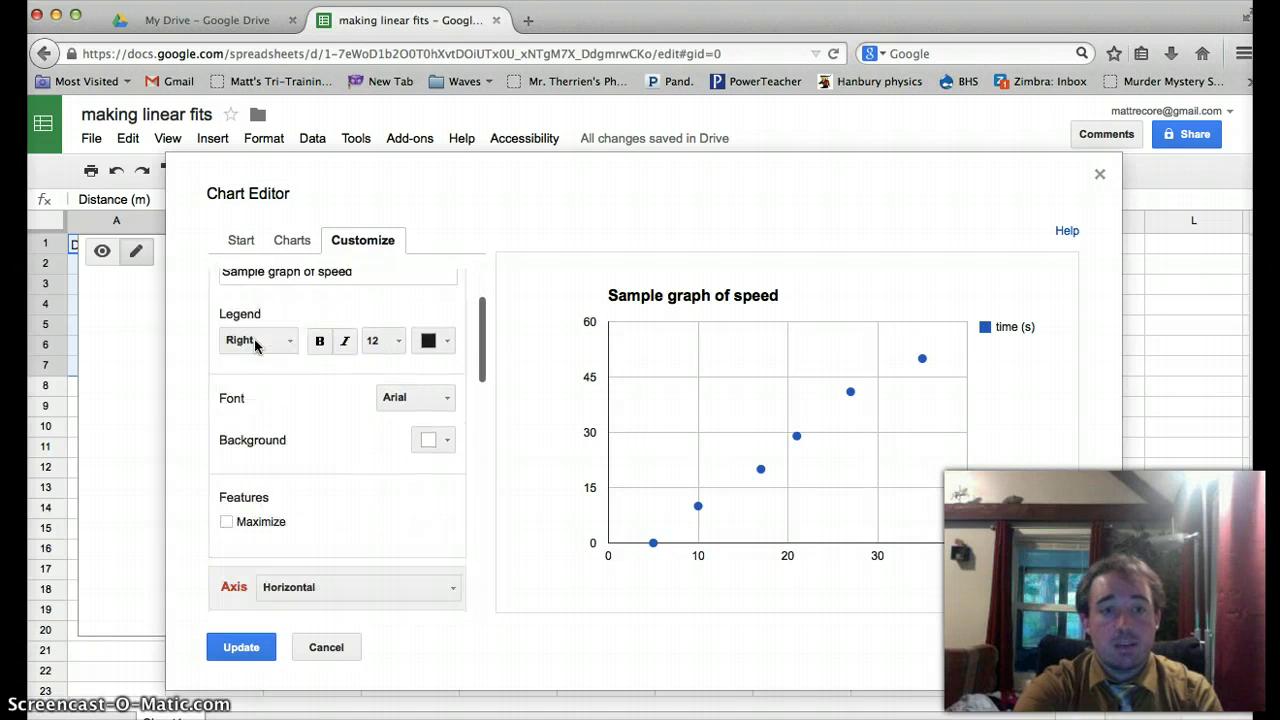
pyautogui.click(300, 245)
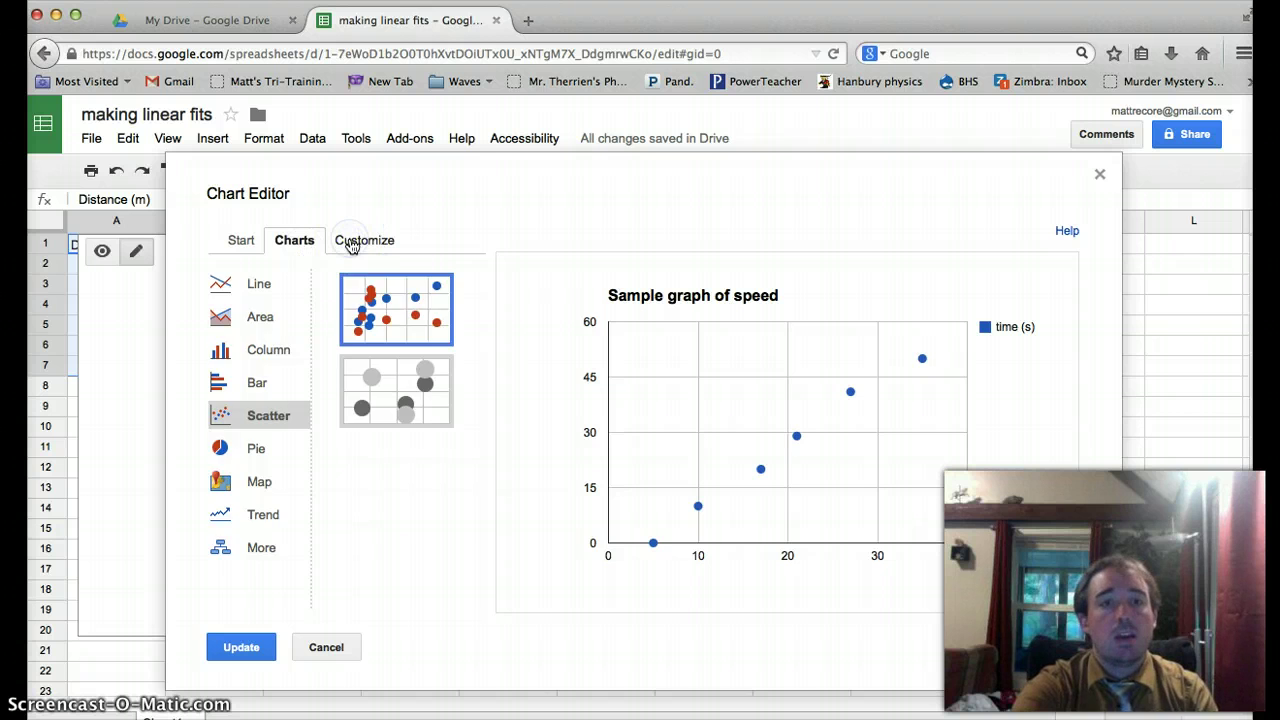
pyautogui.click(352, 245)
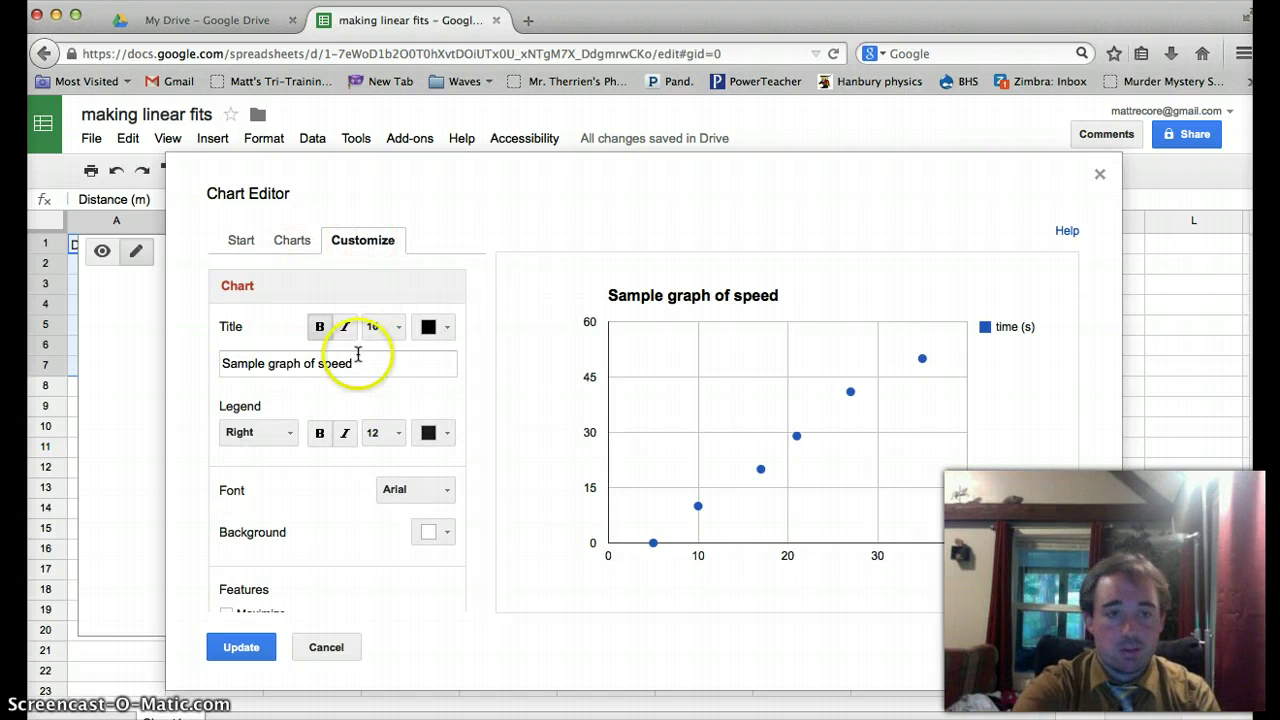
pyautogui.scroll(-5, 357, 357)
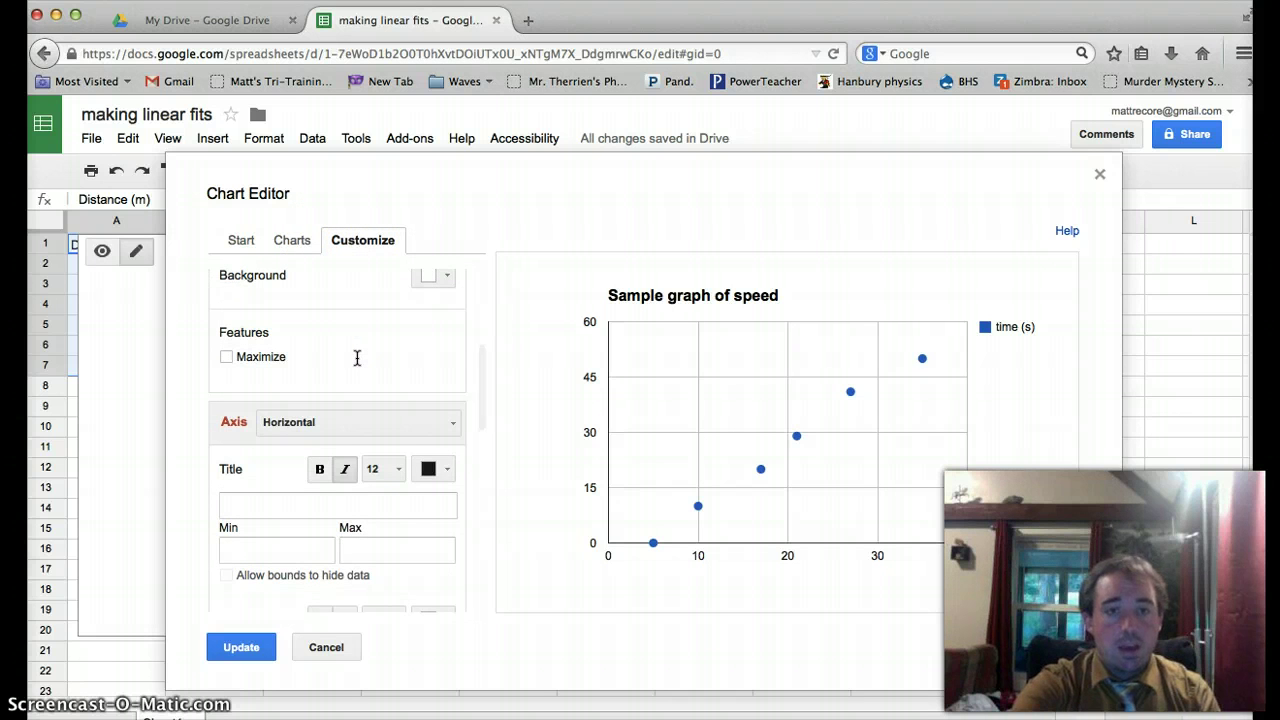
pyautogui.scroll(2, 427, 393)
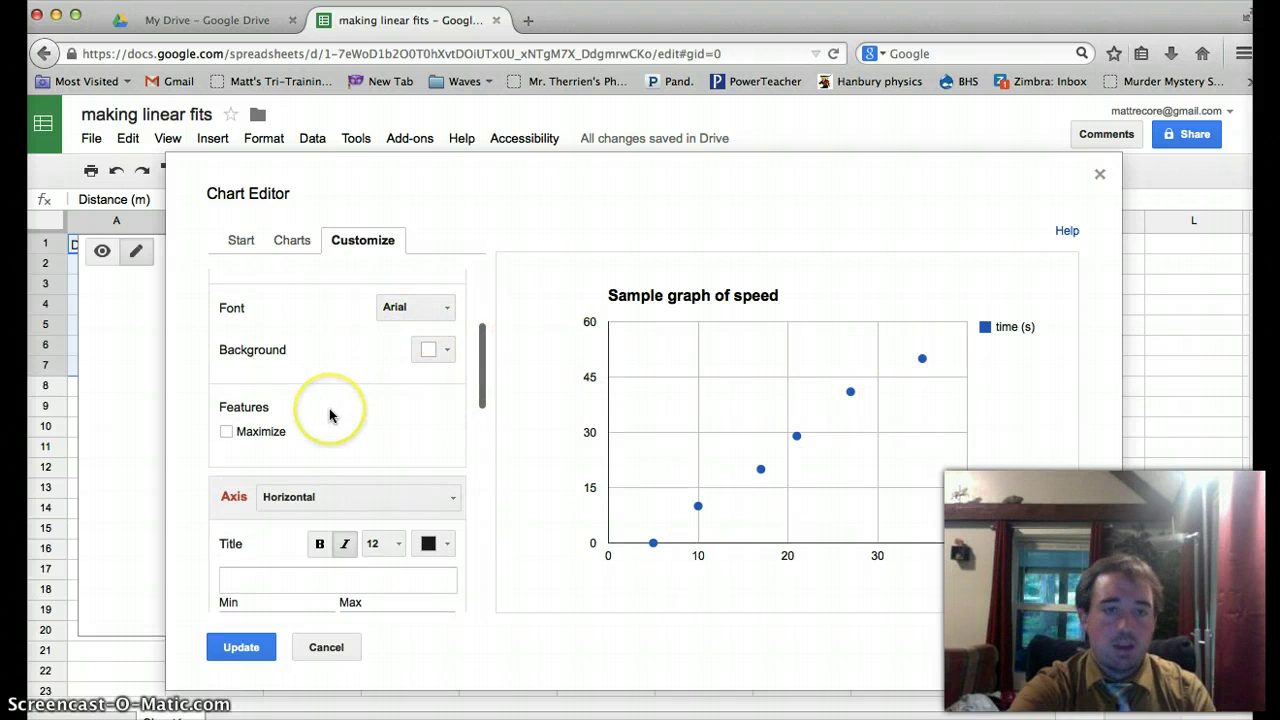
pyautogui.scroll(-4, 330, 410)
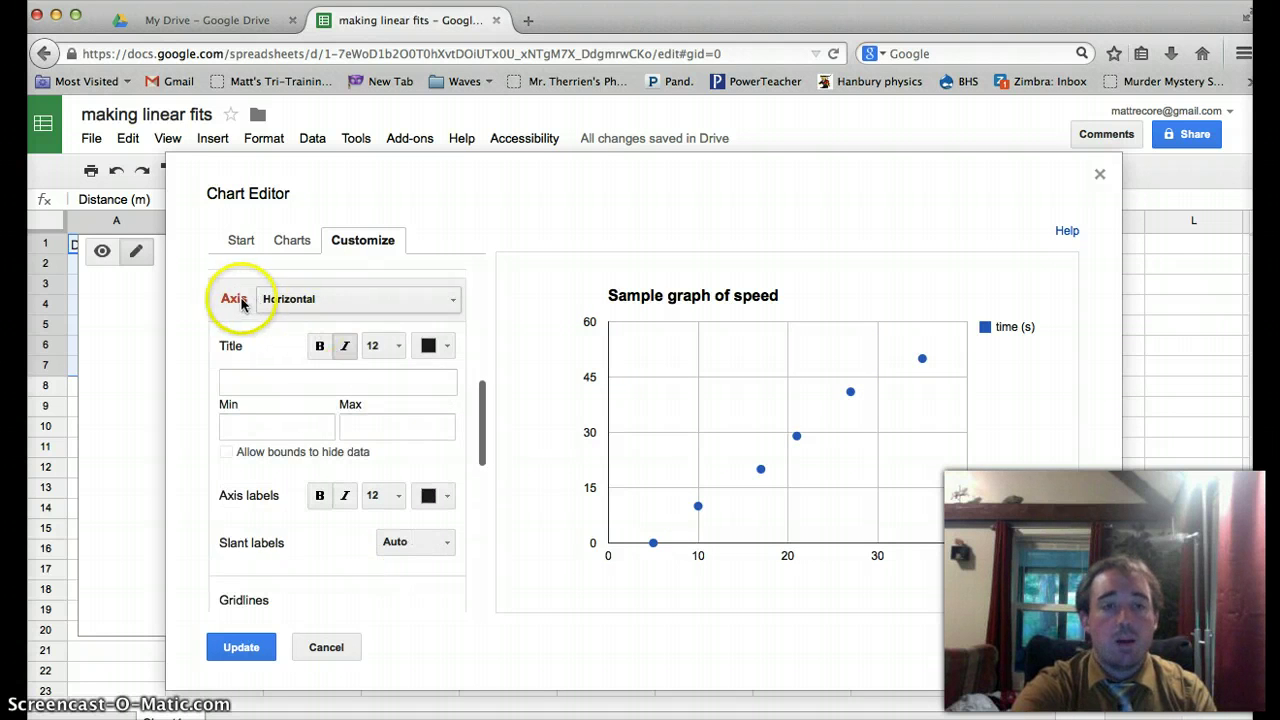
pyautogui.scroll(6, 271, 309)
pyautogui.scroll(-2, 277, 320)
pyautogui.scroll(-5, 276, 318)
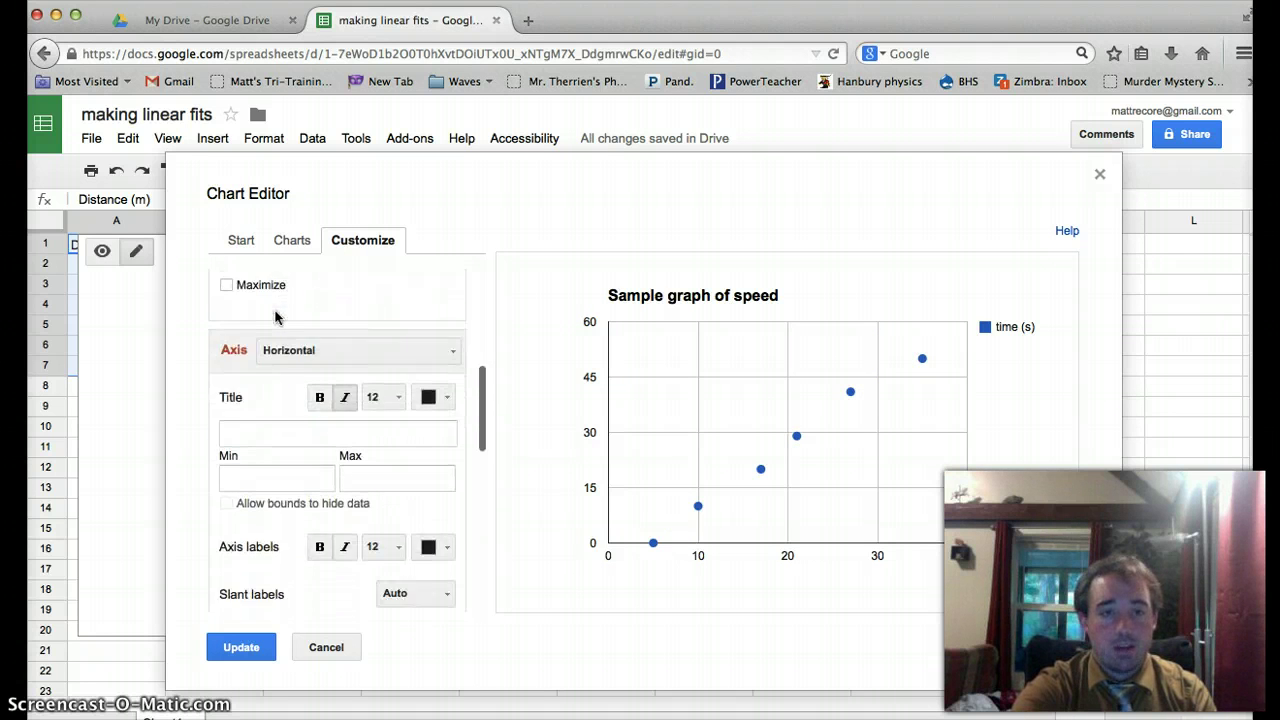
# Give the chart's horizontal axis the title "Time (s)"
pyautogui.click(301, 307)
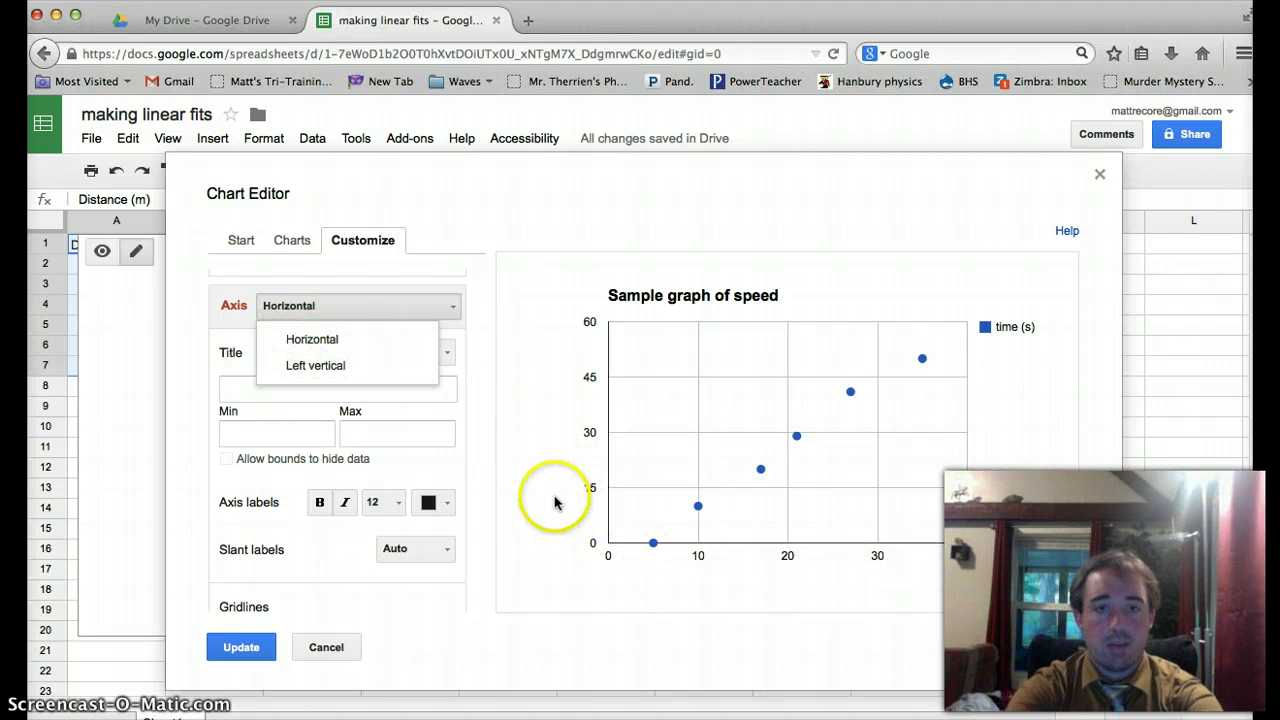
pyautogui.click(330, 343)
pyautogui.click(272, 382)
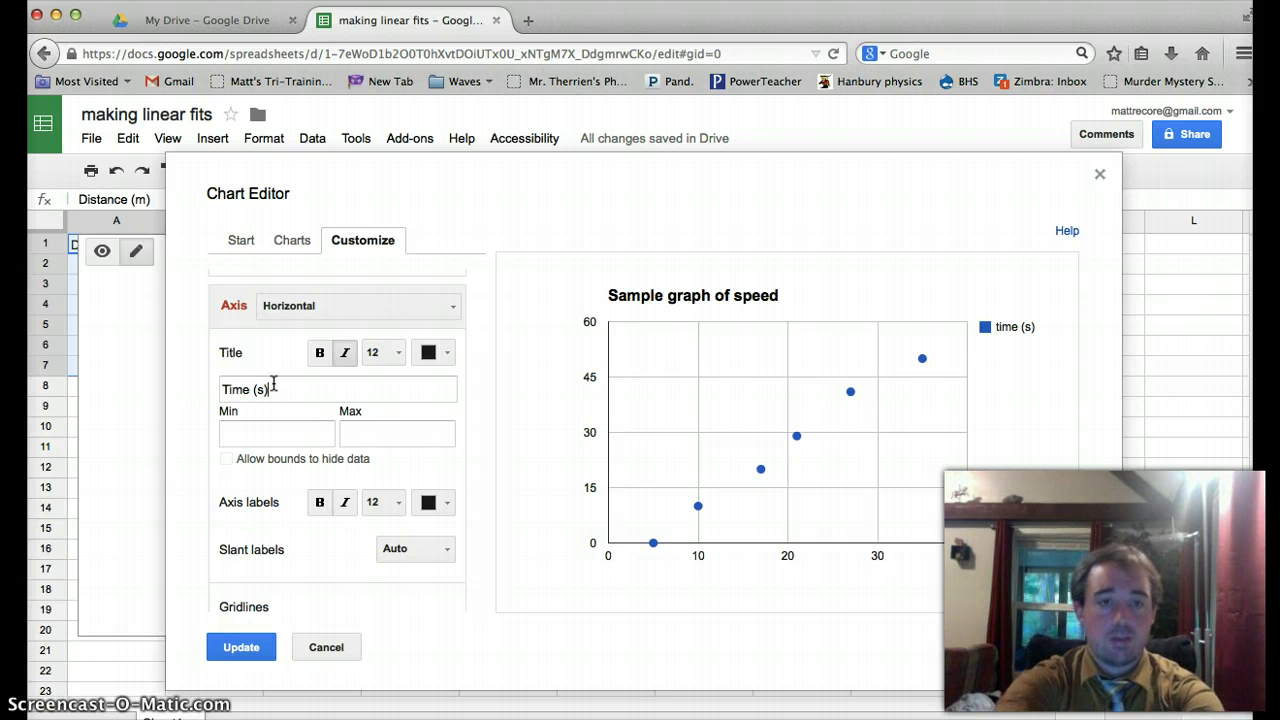
pyautogui.click(271, 386)
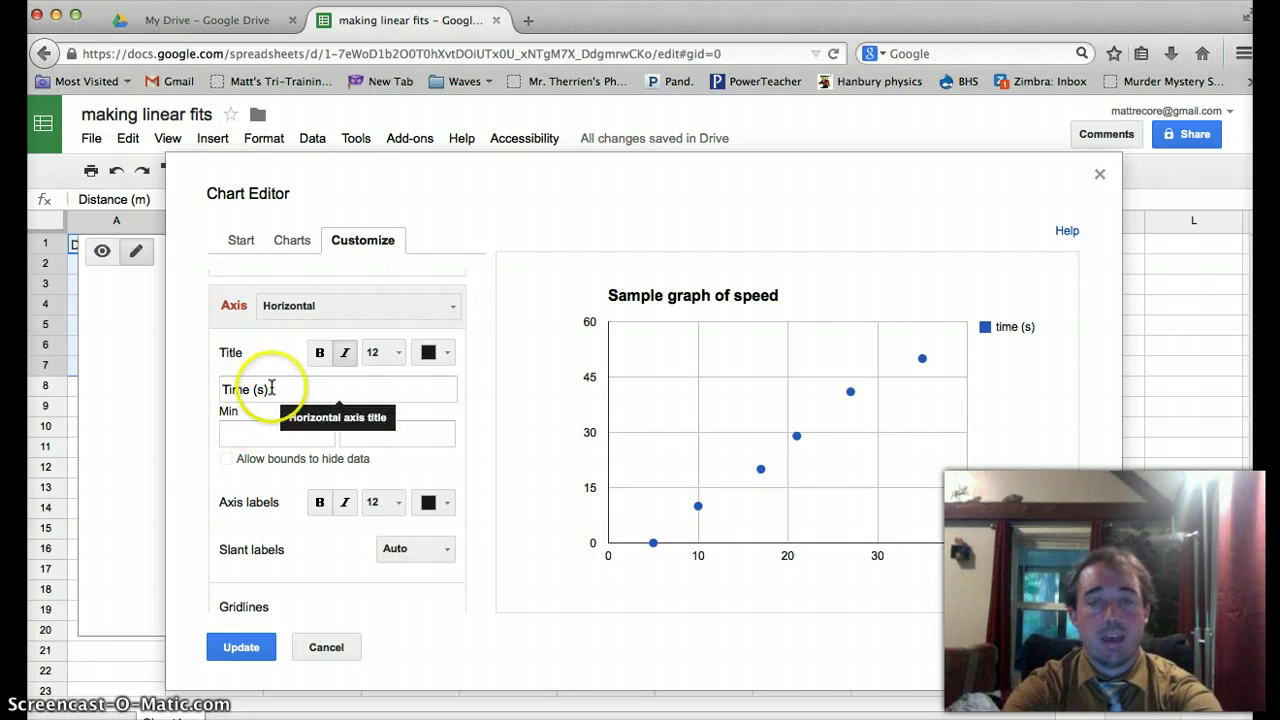
pyautogui.click(258, 388)
pyautogui.click(260, 389)
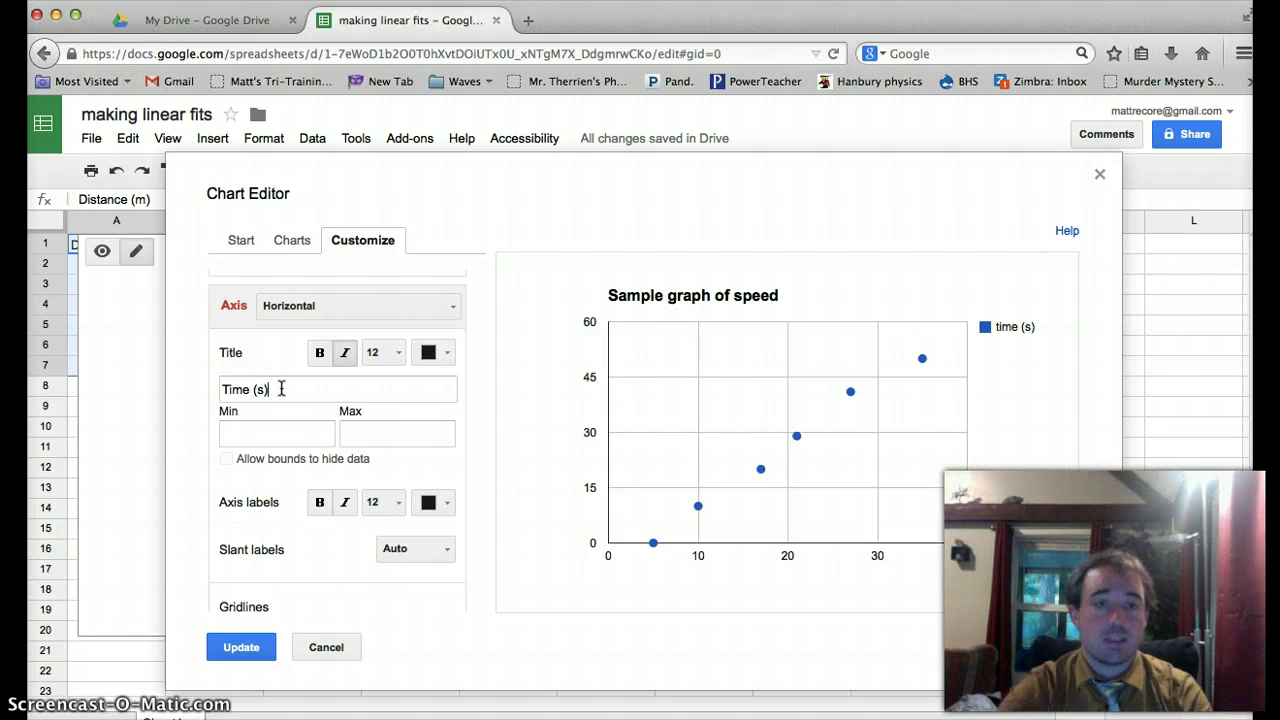
pyautogui.write('Time (s)')
# Try limiting the horizontal axis to a minimum of -10 and a maximum of 50
pyautogui.click(263, 435)
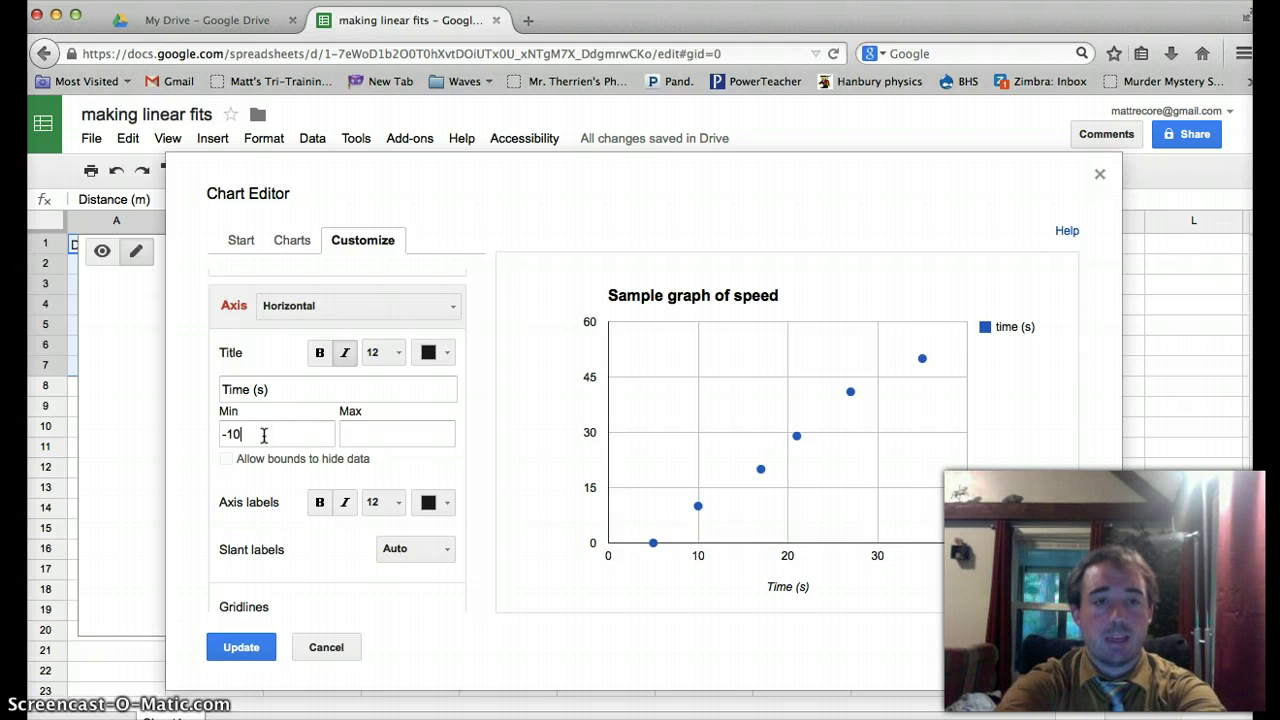
pyautogui.write('-10')
pyautogui.press('Tab')
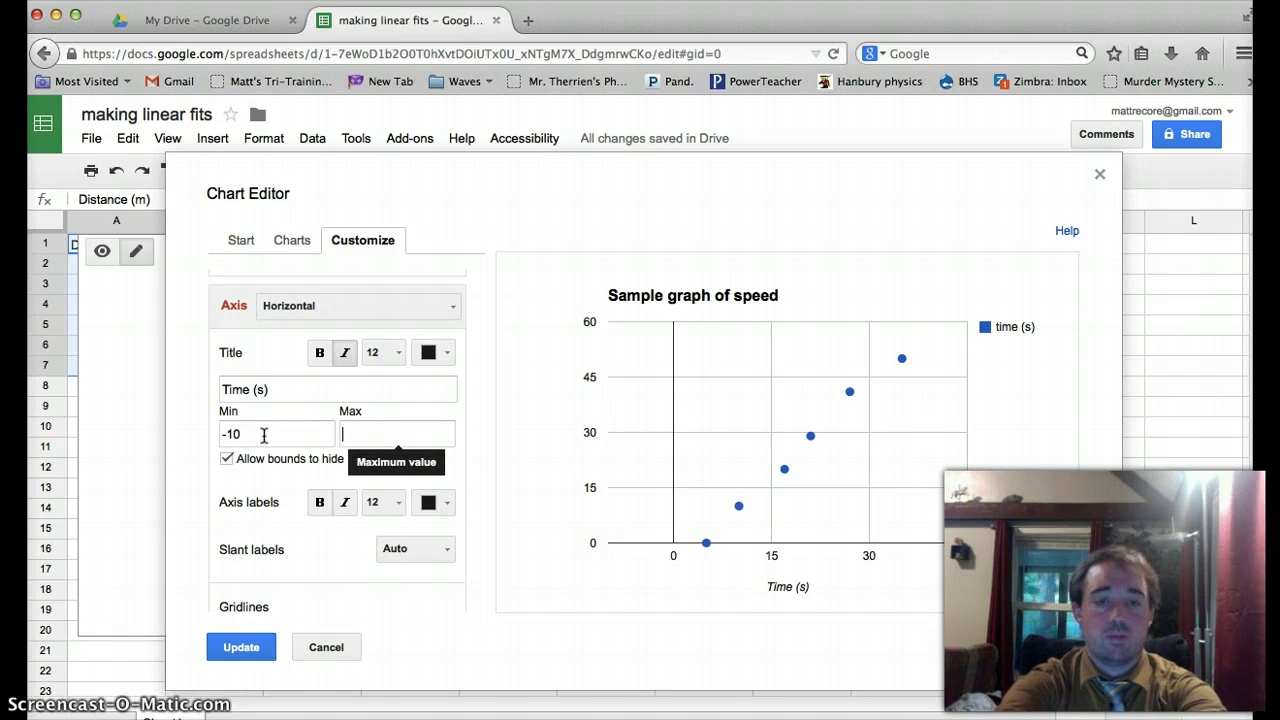
pyautogui.write('50')
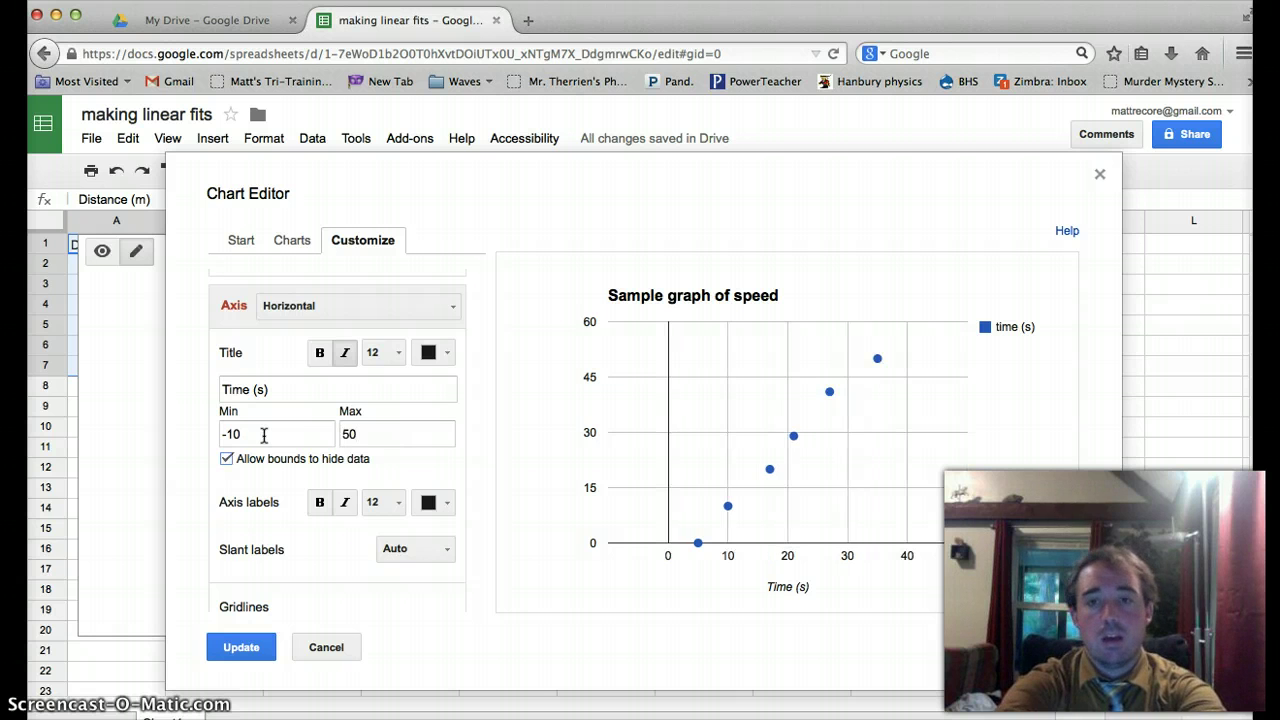
# Clear the horizontal axis's minimum and maximum values and turn off allowing bounds to hide data
pyautogui.click(273, 430)
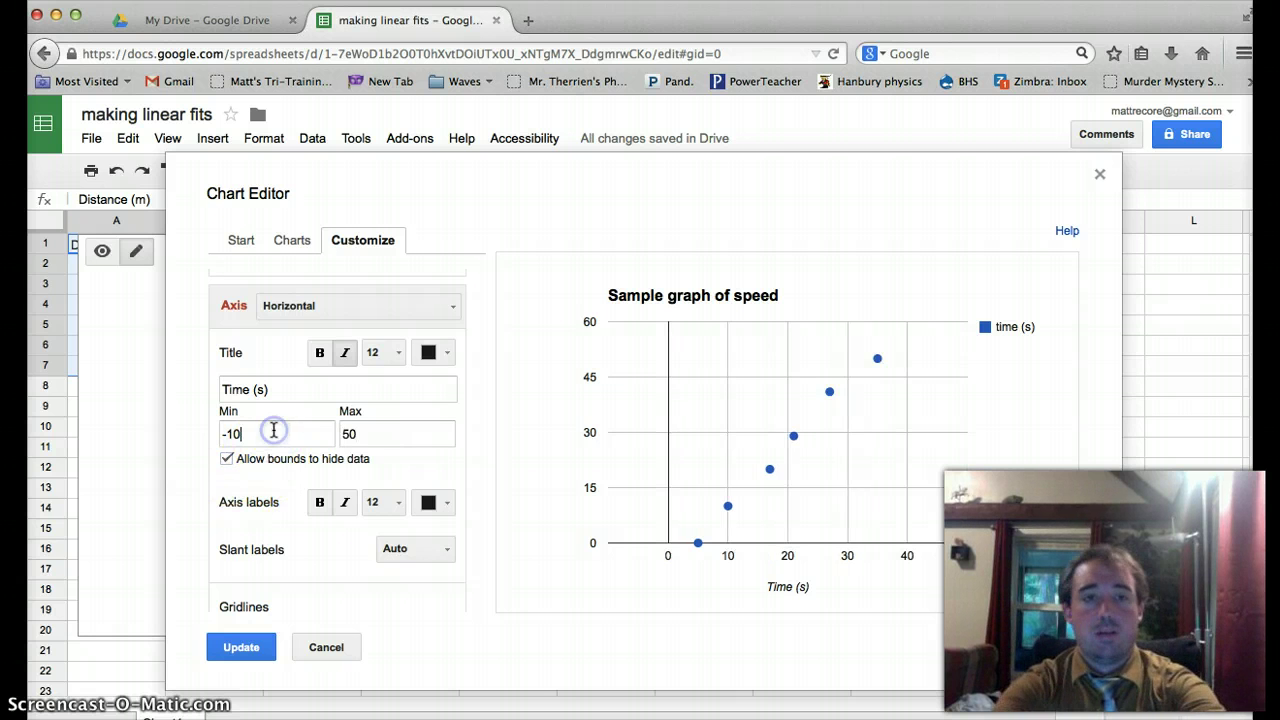
pyautogui.press('Tab')
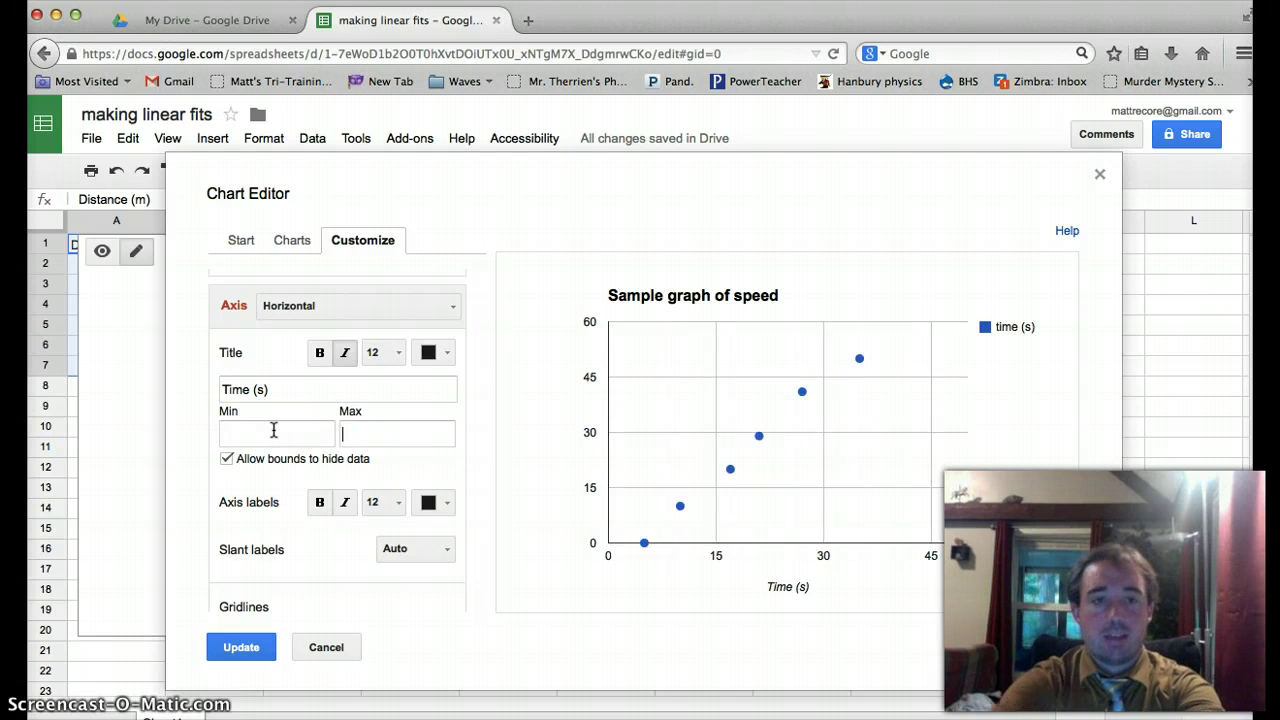
pyautogui.click(386, 461)
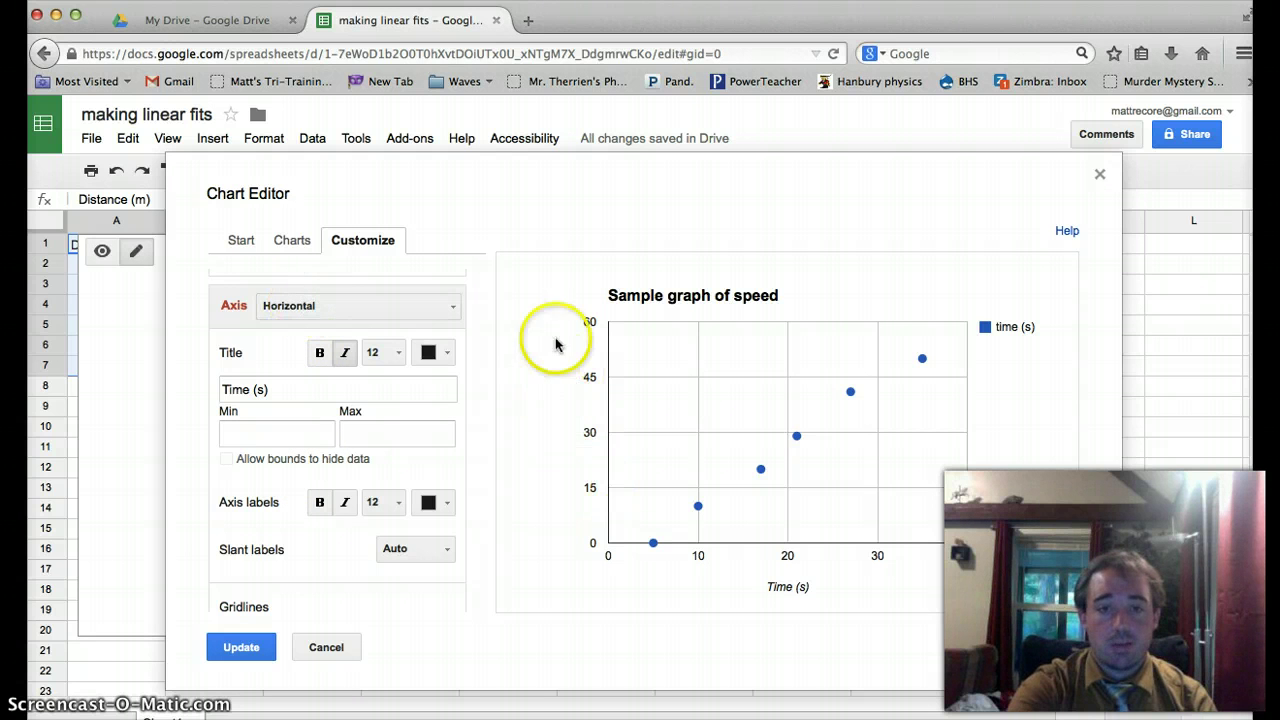
# Give the chart's left vertical axis the title "Distance (m)"
pyautogui.click(410, 303)
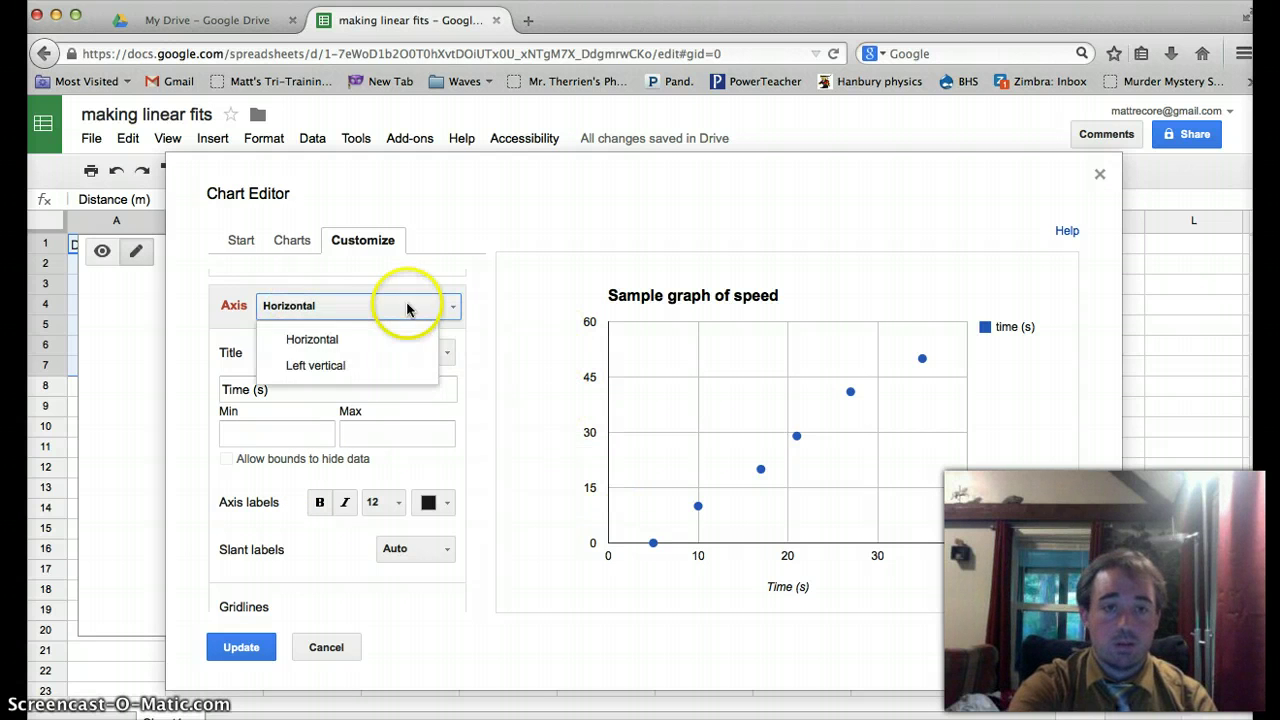
pyautogui.click(306, 366)
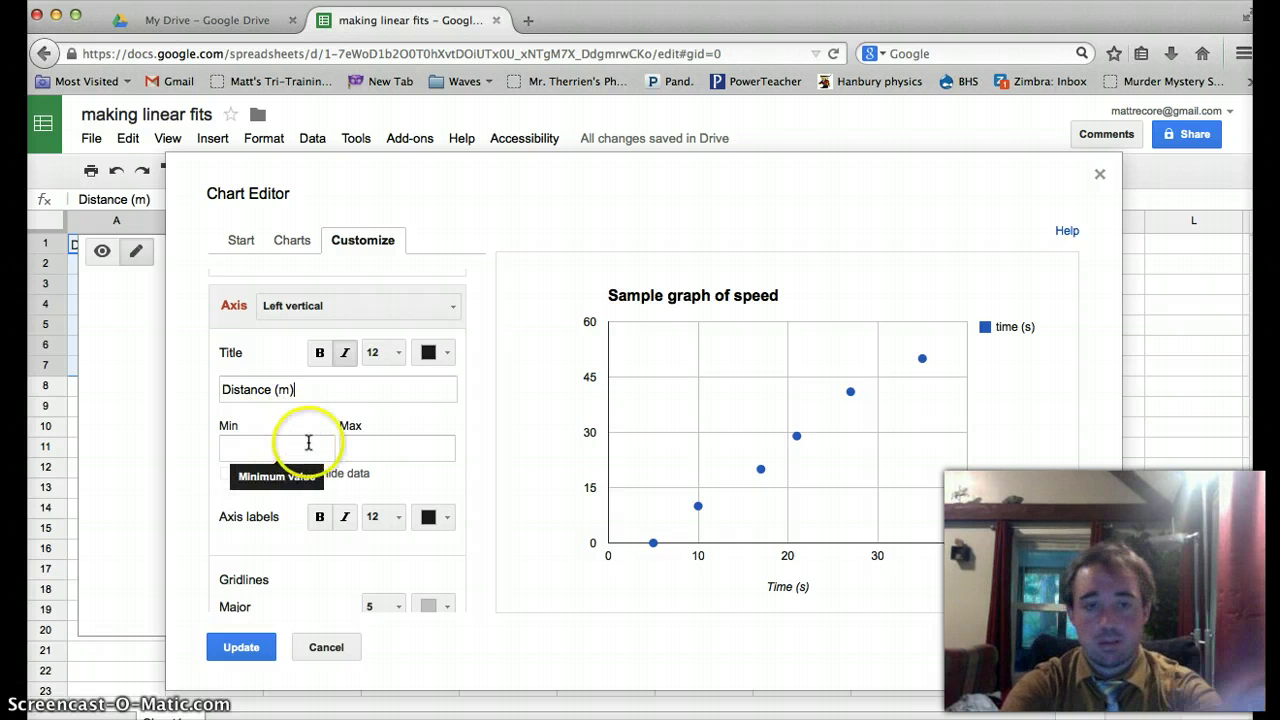
# Set the left vertical axis to 10 major and 2 minor gridlines
pyautogui.scroll(-5, 352, 490)
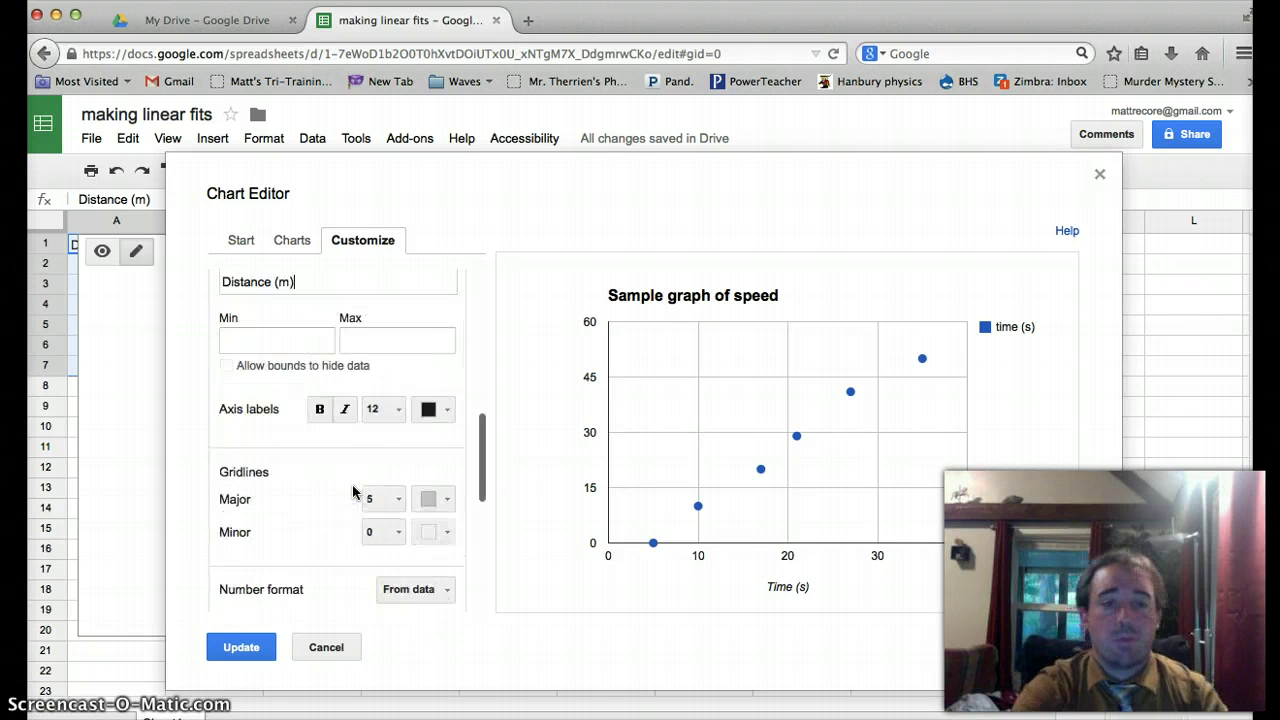
pyautogui.scroll(-1, 352, 490)
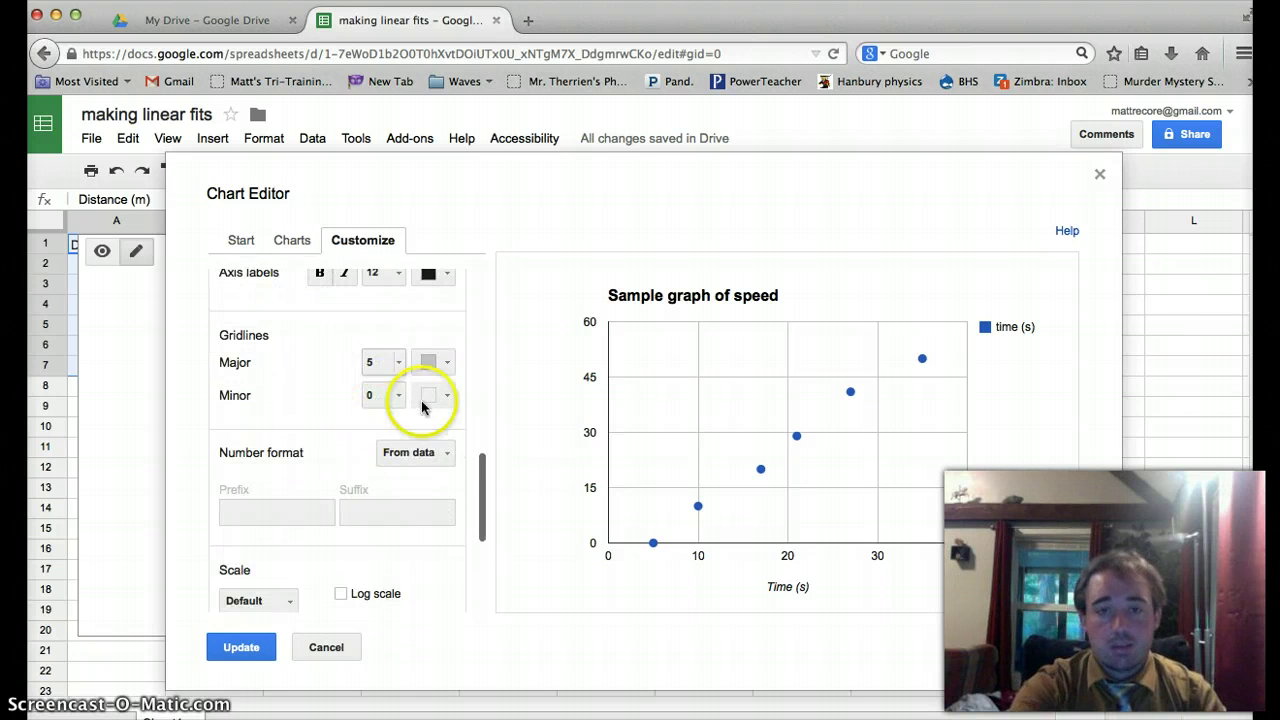
pyautogui.click(390, 362)
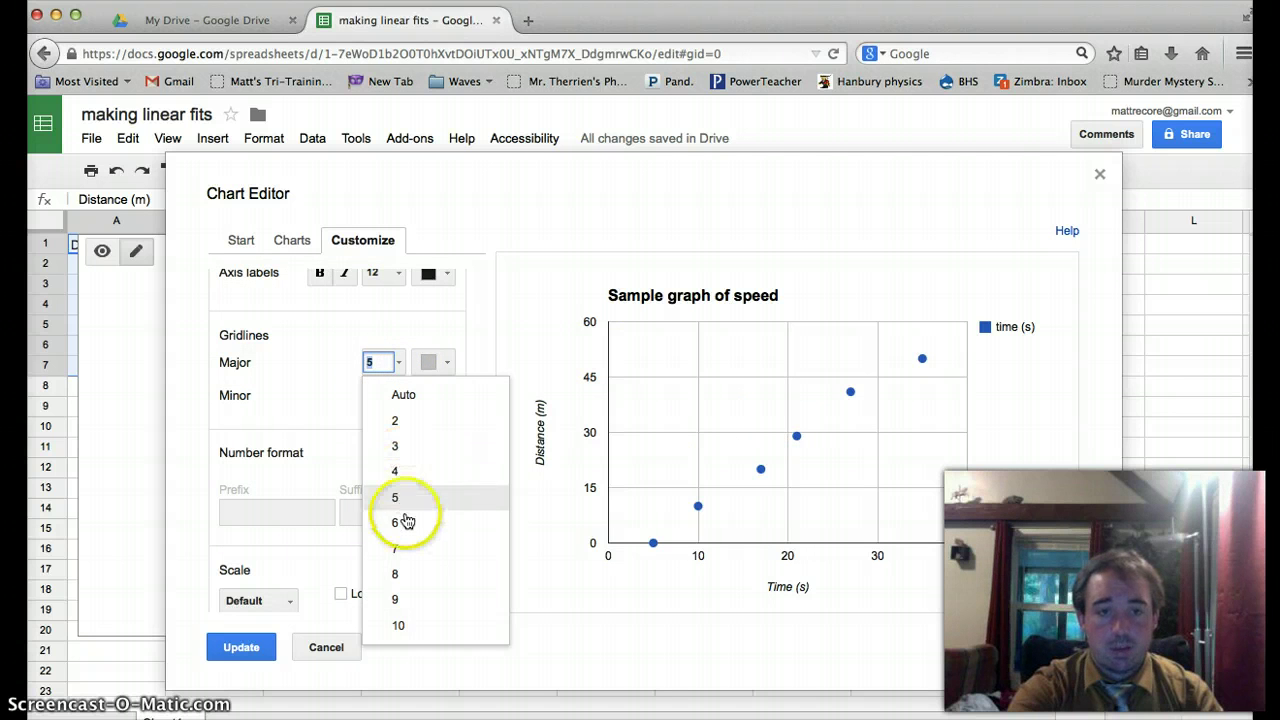
pyautogui.click(400, 624)
pyautogui.click(380, 396)
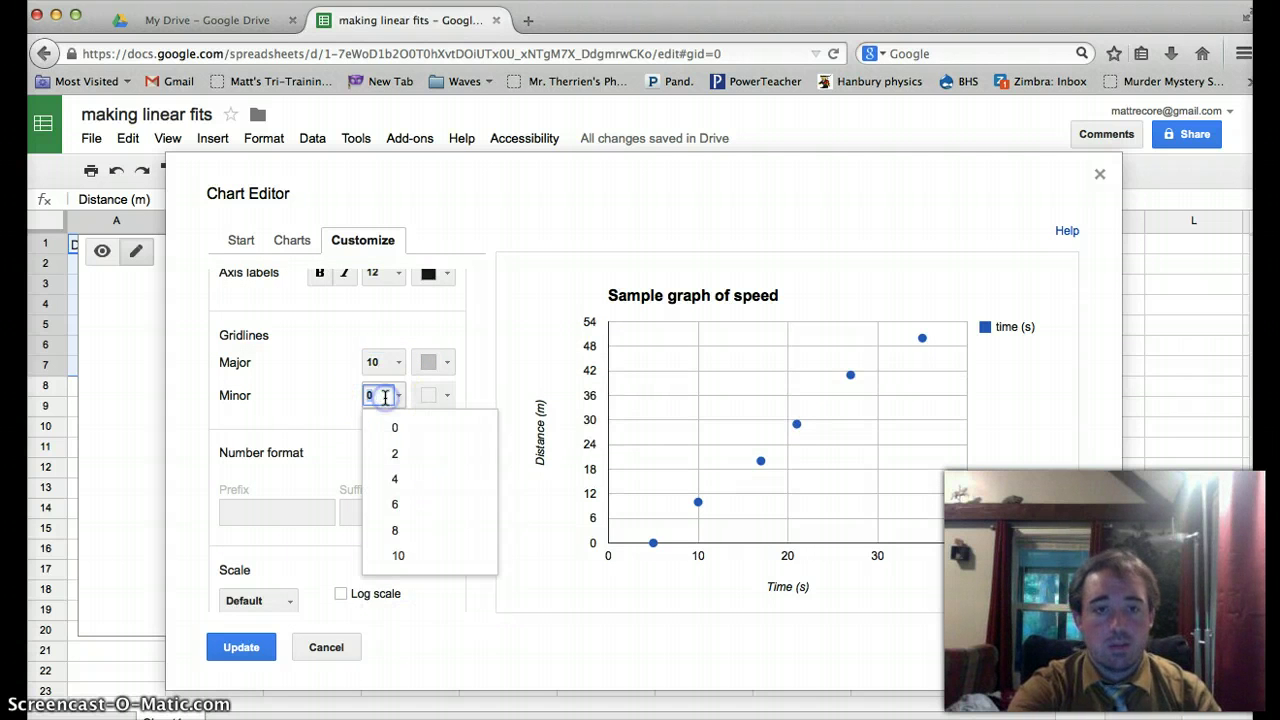
pyautogui.click(398, 449)
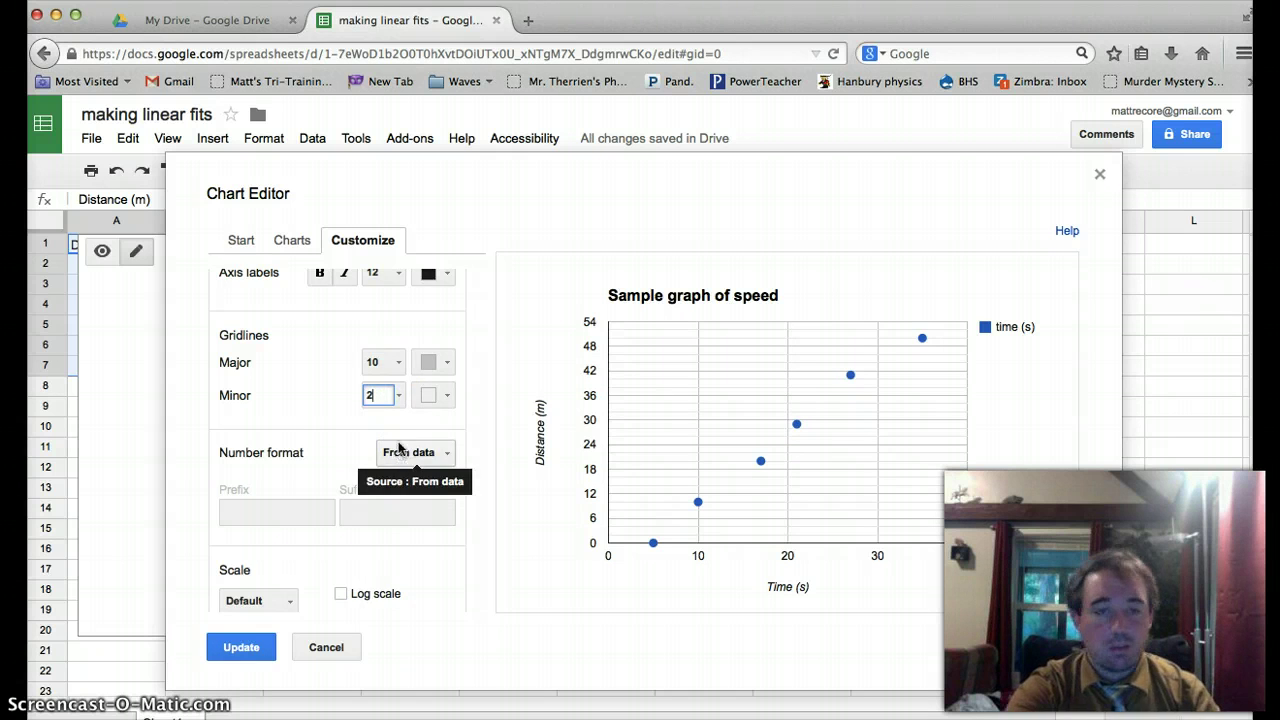
pyautogui.click(328, 380)
# Try a scale of 100 on the left vertical axis and return it to Default
pyautogui.scroll(-5, 321, 402)
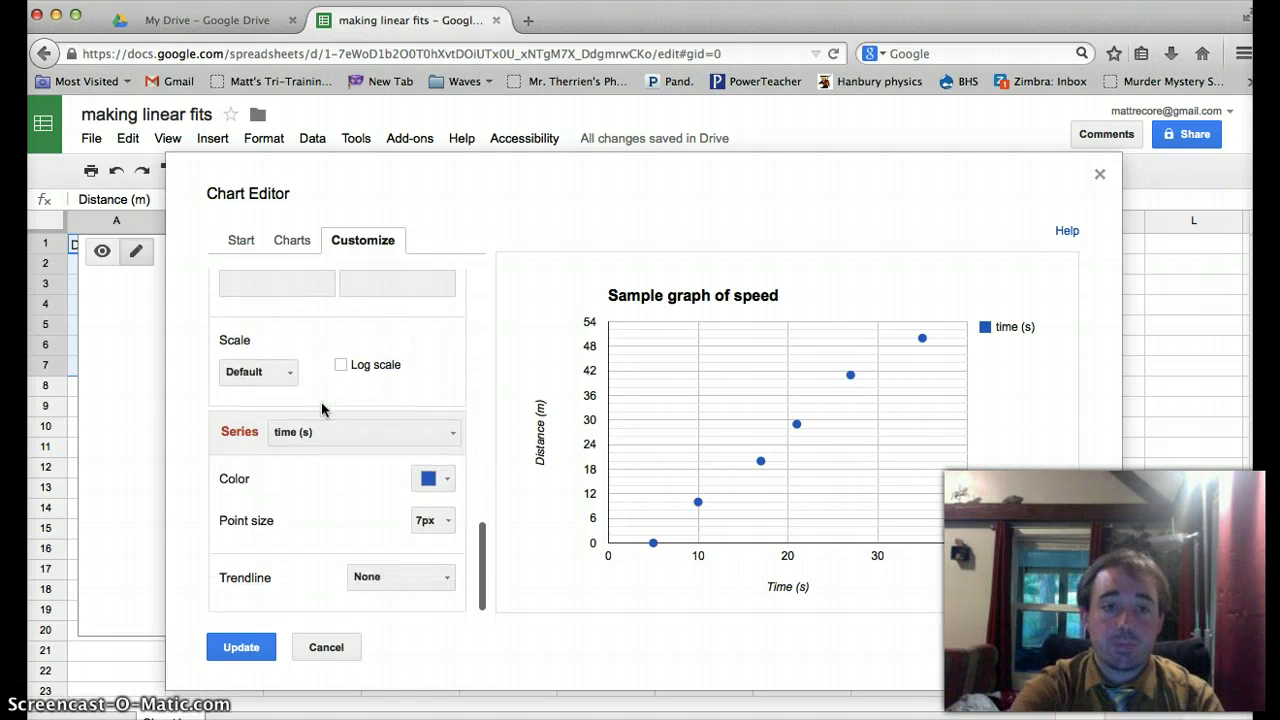
pyautogui.click(281, 372)
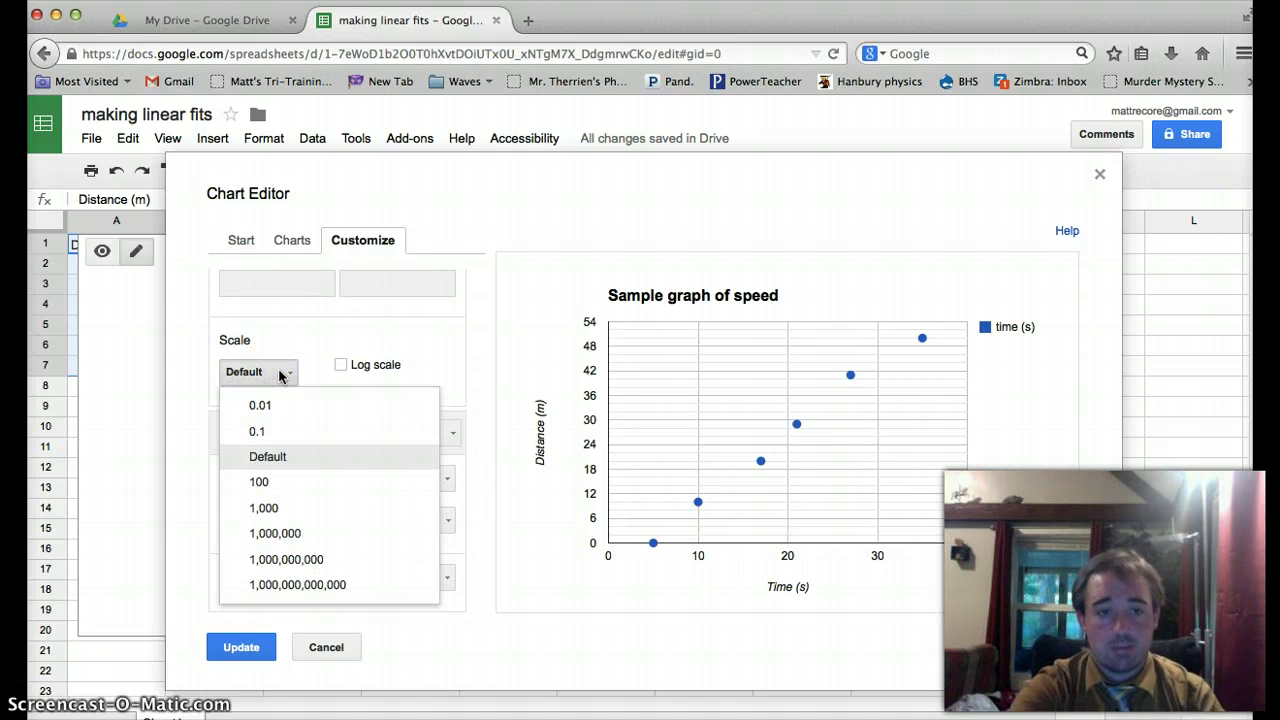
pyautogui.click(268, 488)
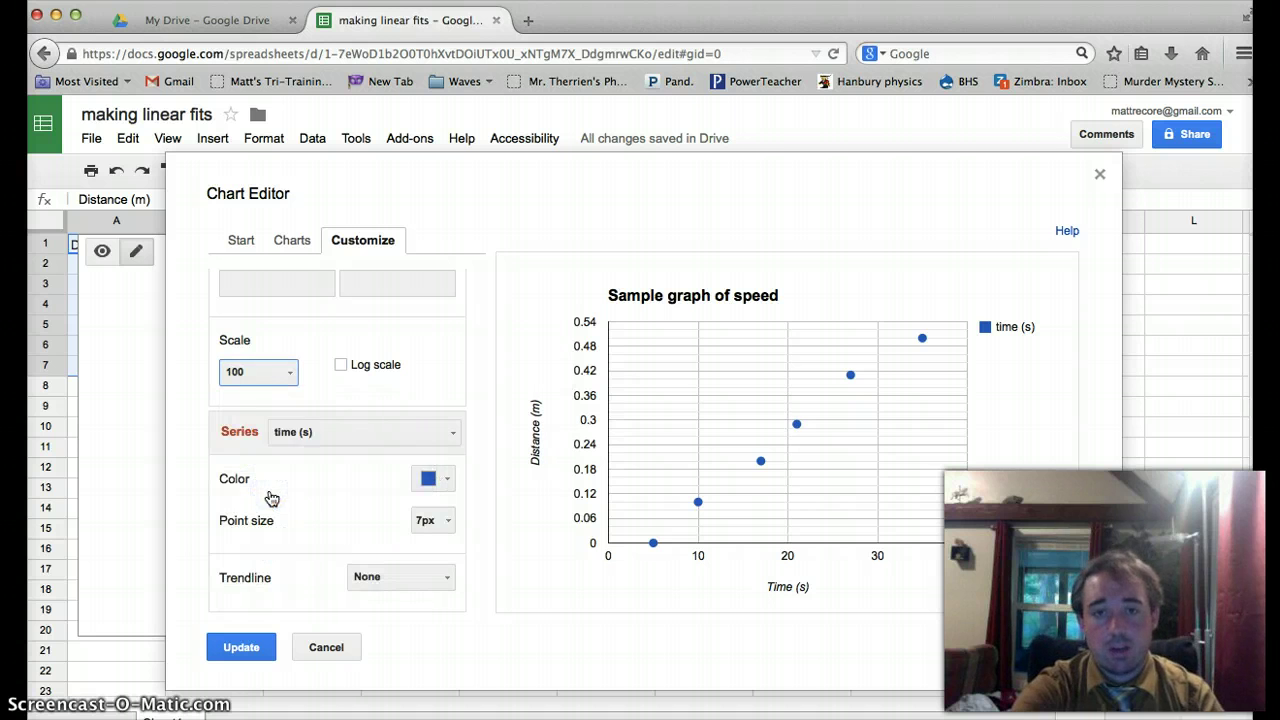
pyautogui.click(271, 372)
pyautogui.click(267, 458)
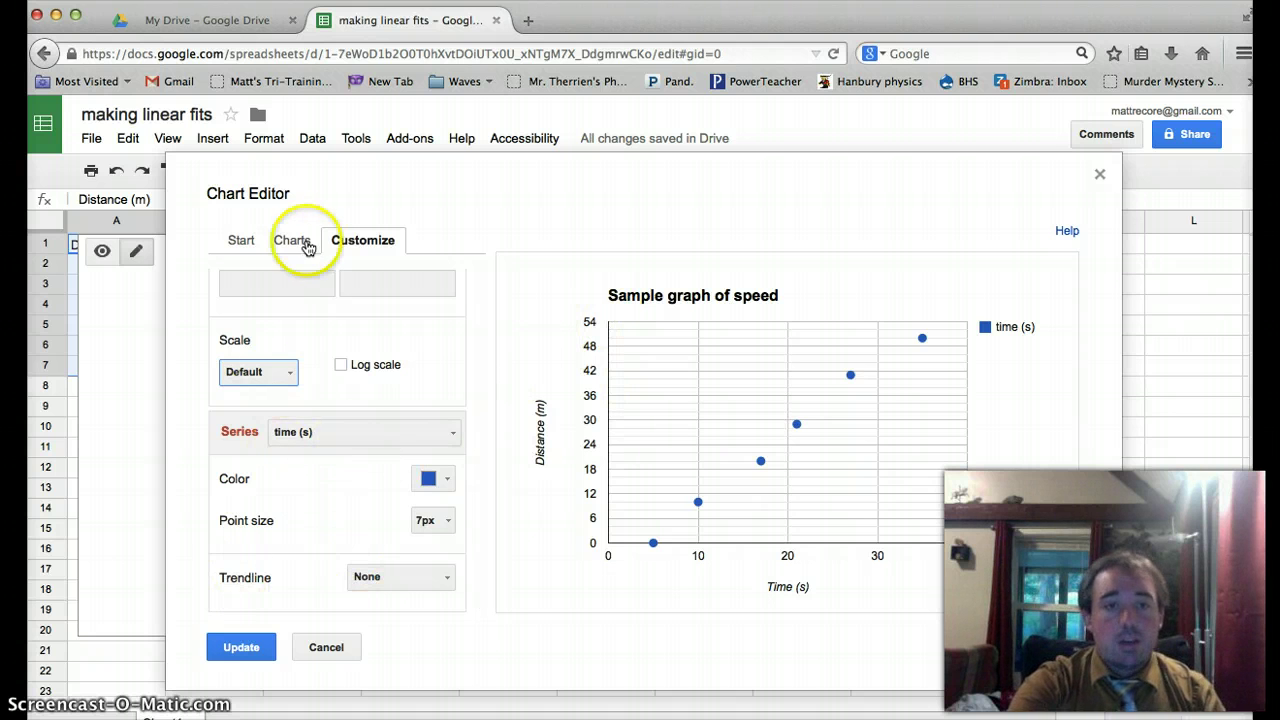
# Add a linear trendline to the time (s) series
pyautogui.scroll(5, 345, 357)
pyautogui.scroll(-5, 345, 357)
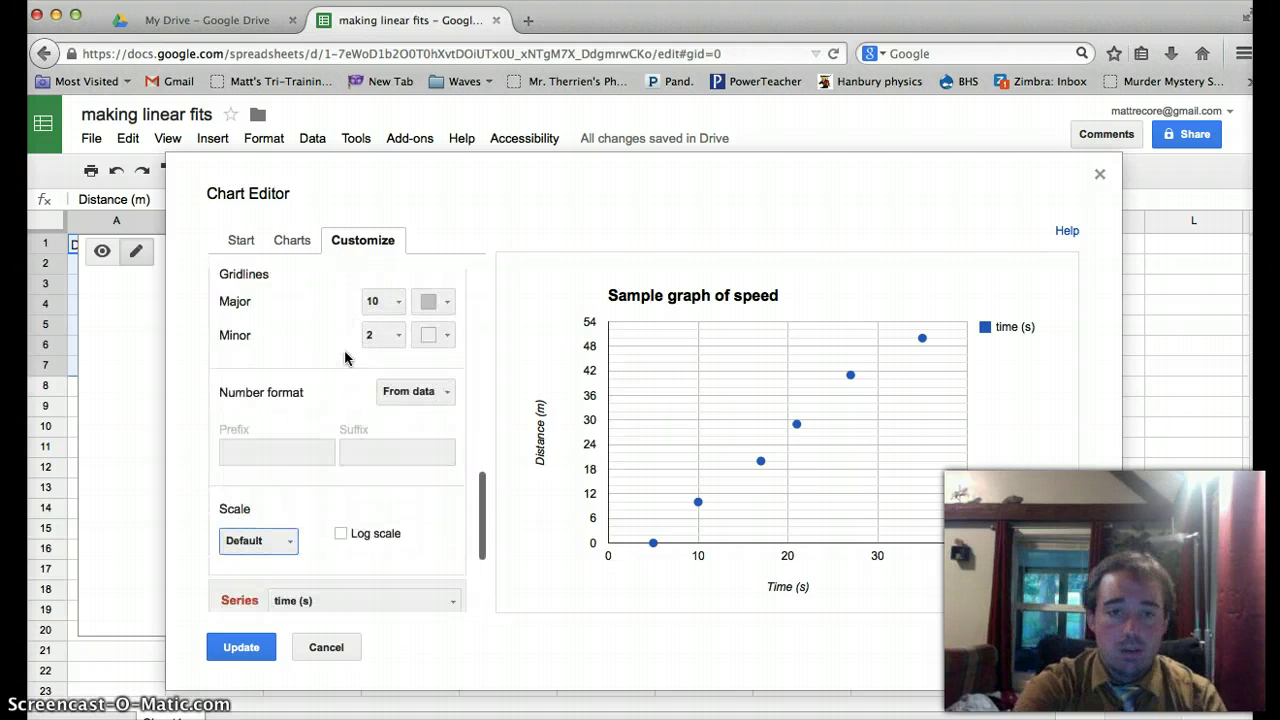
pyautogui.scroll(-1, 345, 357)
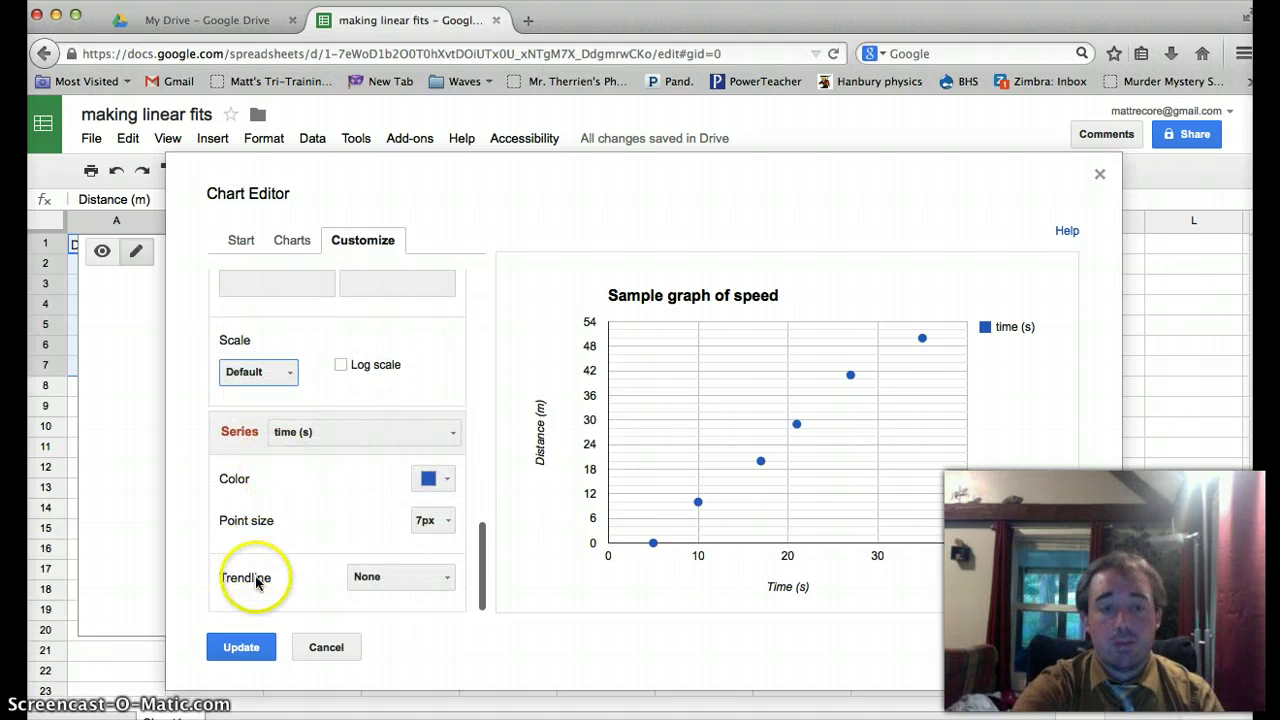
pyautogui.click(389, 580)
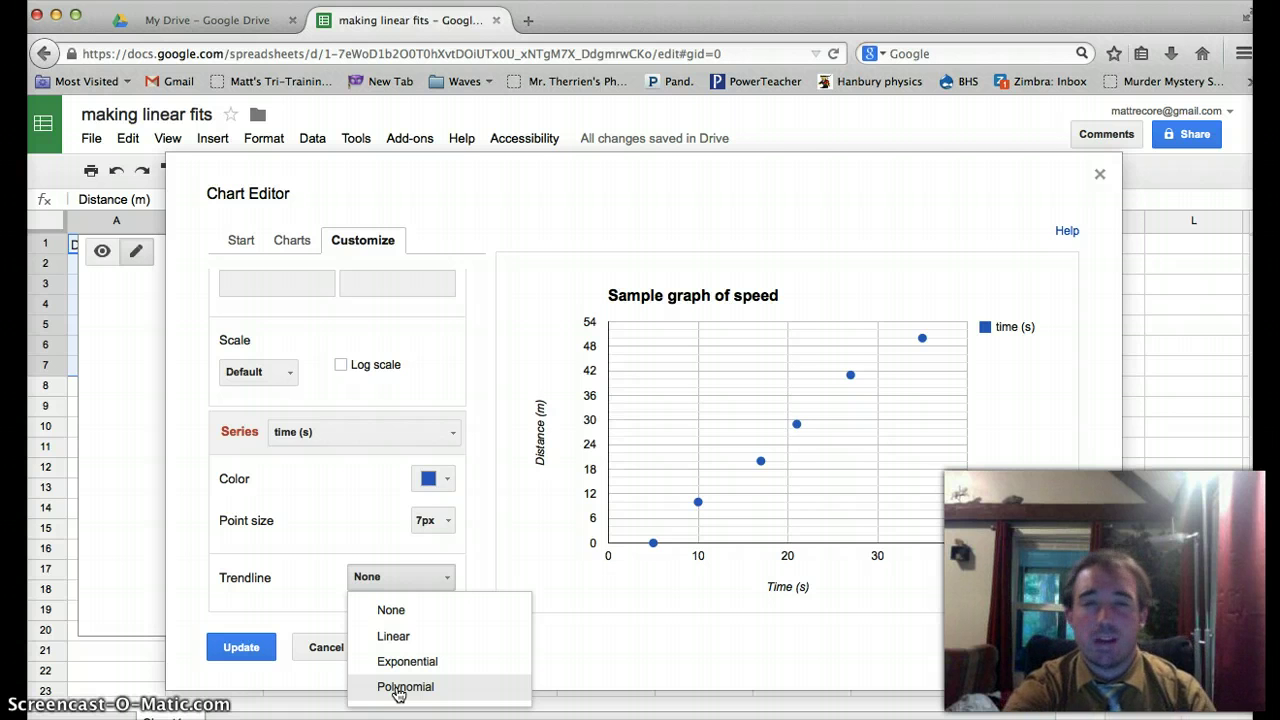
pyautogui.click(414, 637)
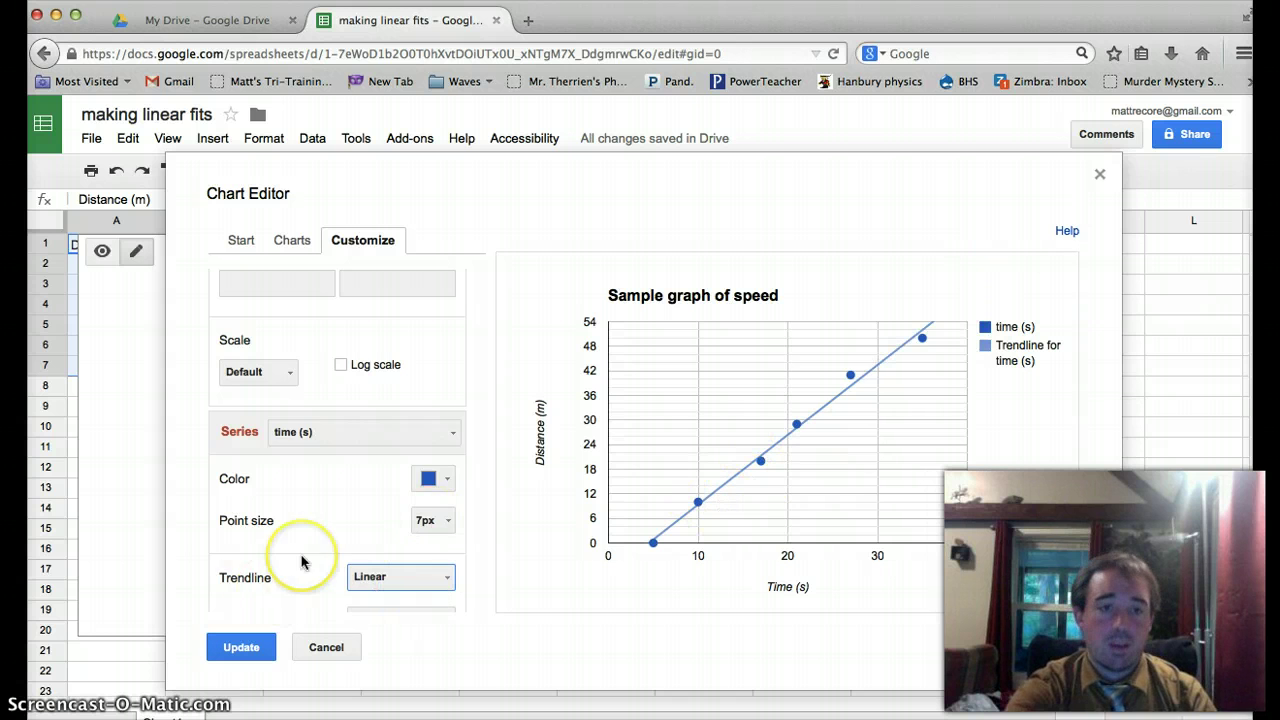
# Label the trendline with its equation and show its R² value
pyautogui.scroll(-5, 301, 560)
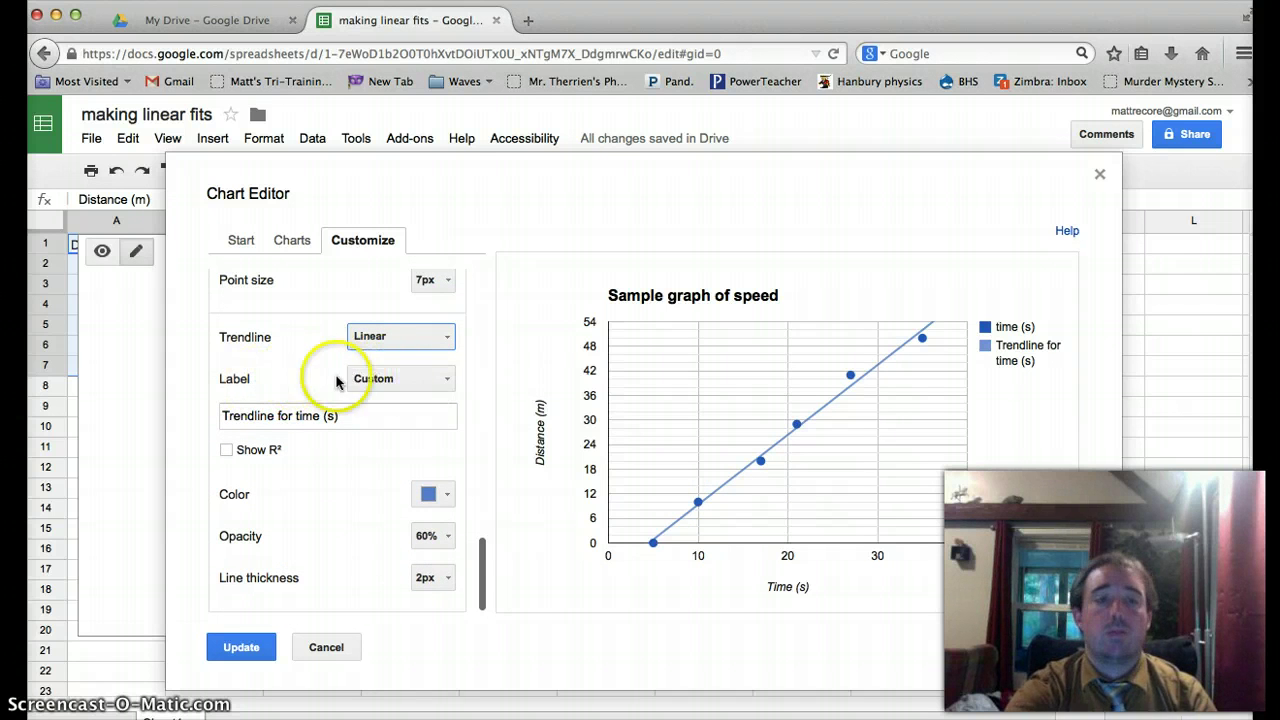
pyautogui.click(390, 380)
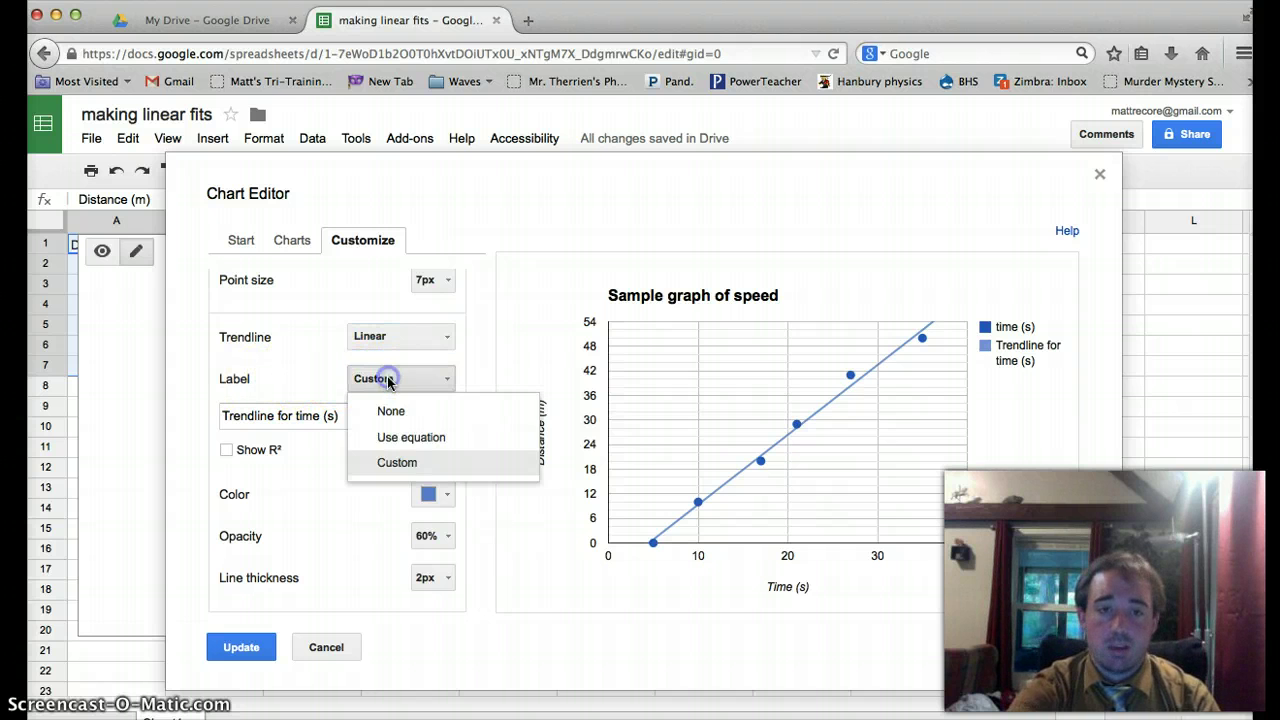
pyautogui.click(409, 436)
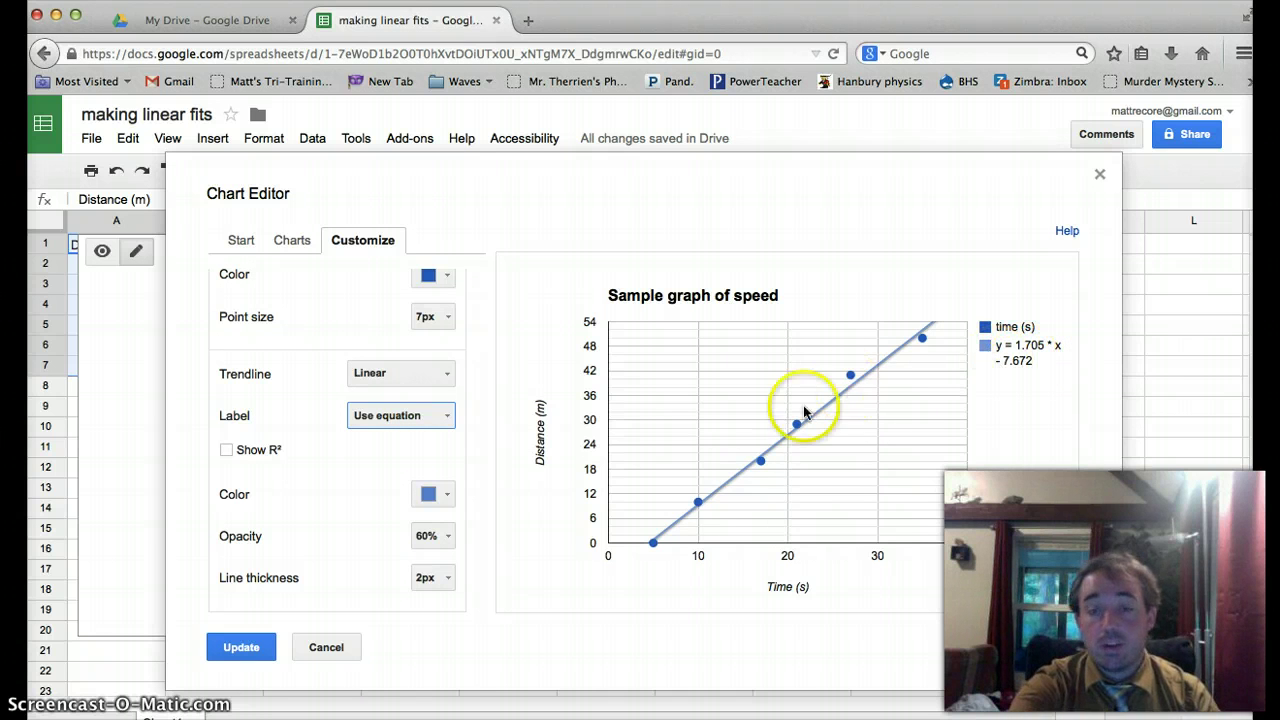
pyautogui.moveTo(762, 470)
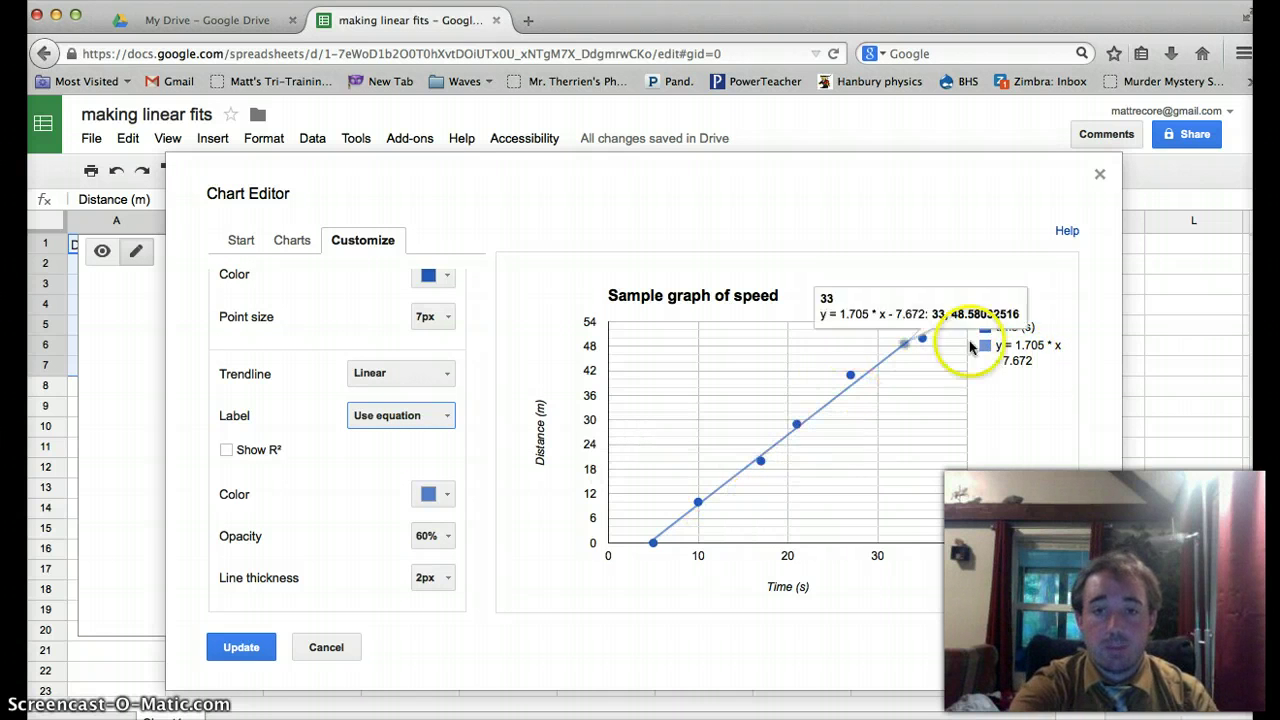
pyautogui.click(227, 451)
pyautogui.click(247, 470)
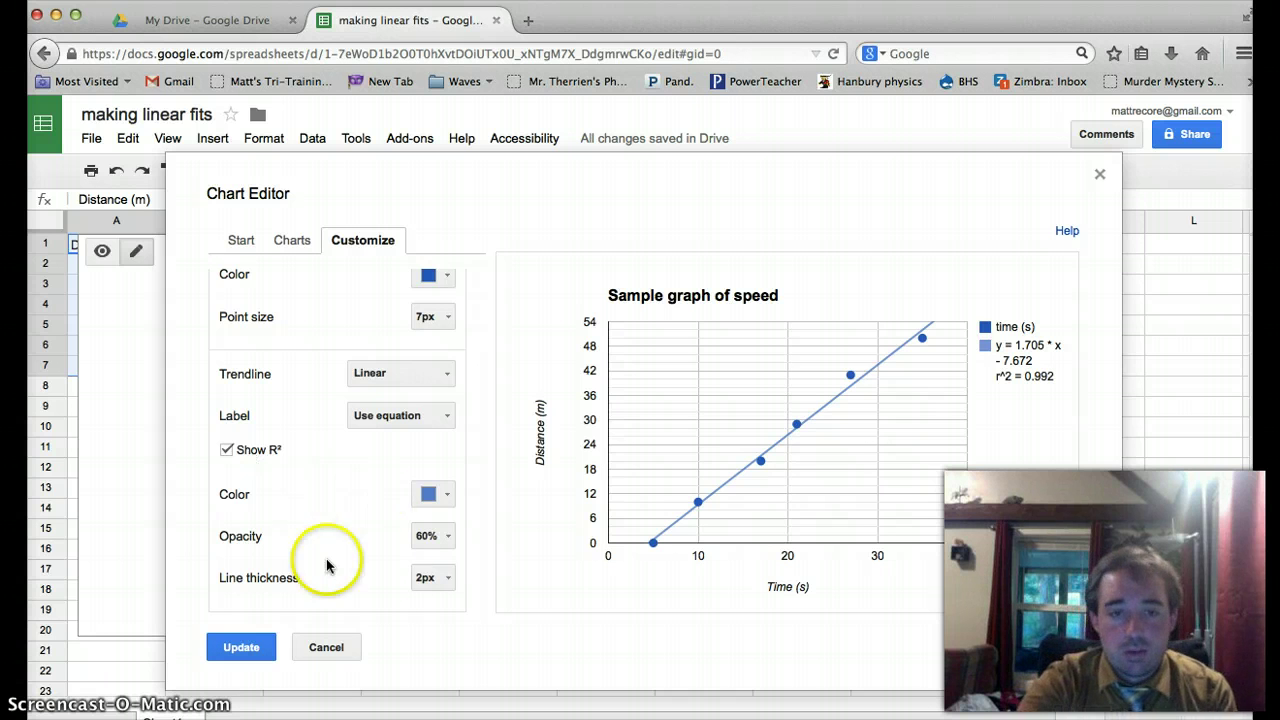
# Apply the customized settings to the chart in the sheet
pyautogui.scroll(1, 409, 580)
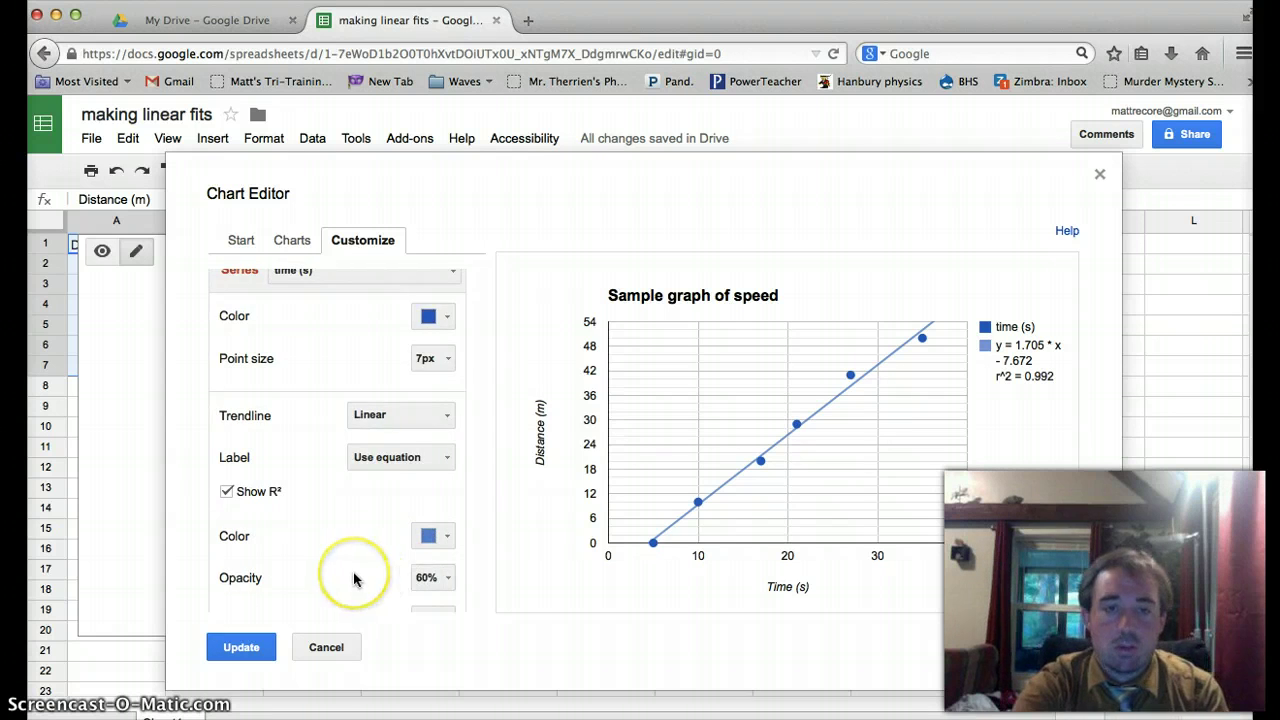
pyautogui.scroll(3, 357, 580)
pyautogui.scroll(-4, 357, 580)
pyautogui.click(241, 647)
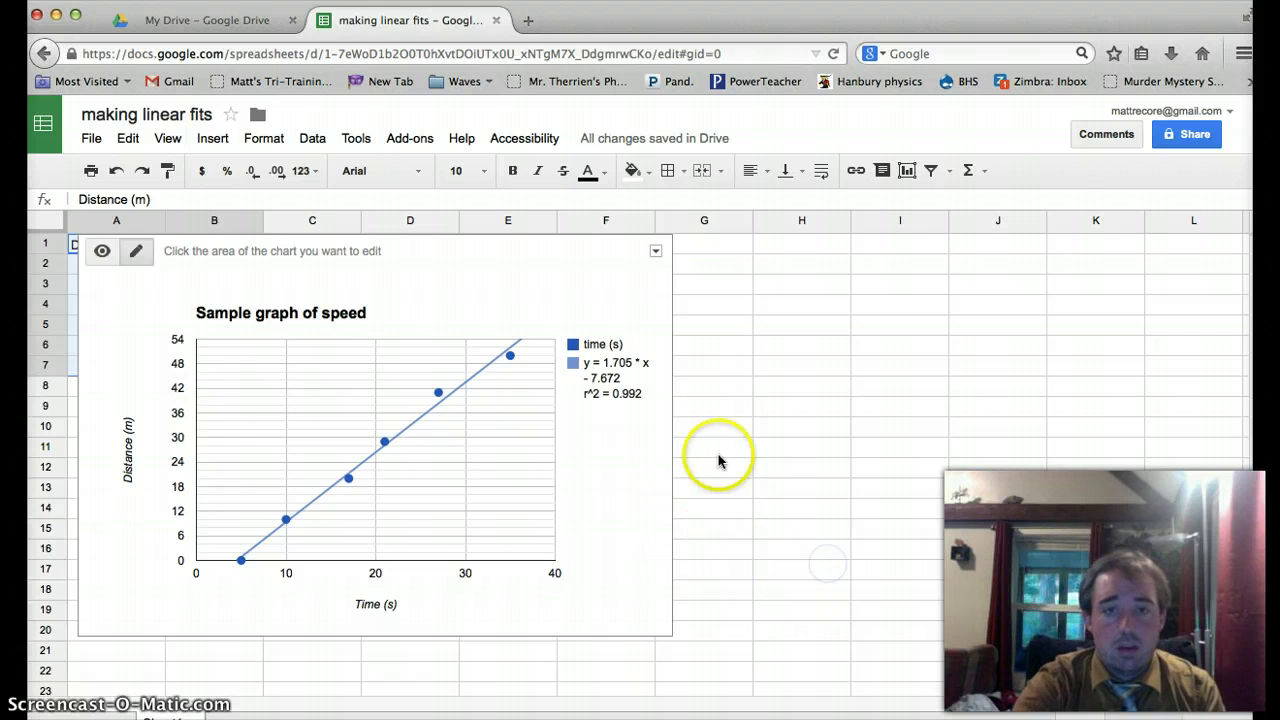
# Move the chart off the data in columns A and B so it starts in column C
pyautogui.click(598, 587)
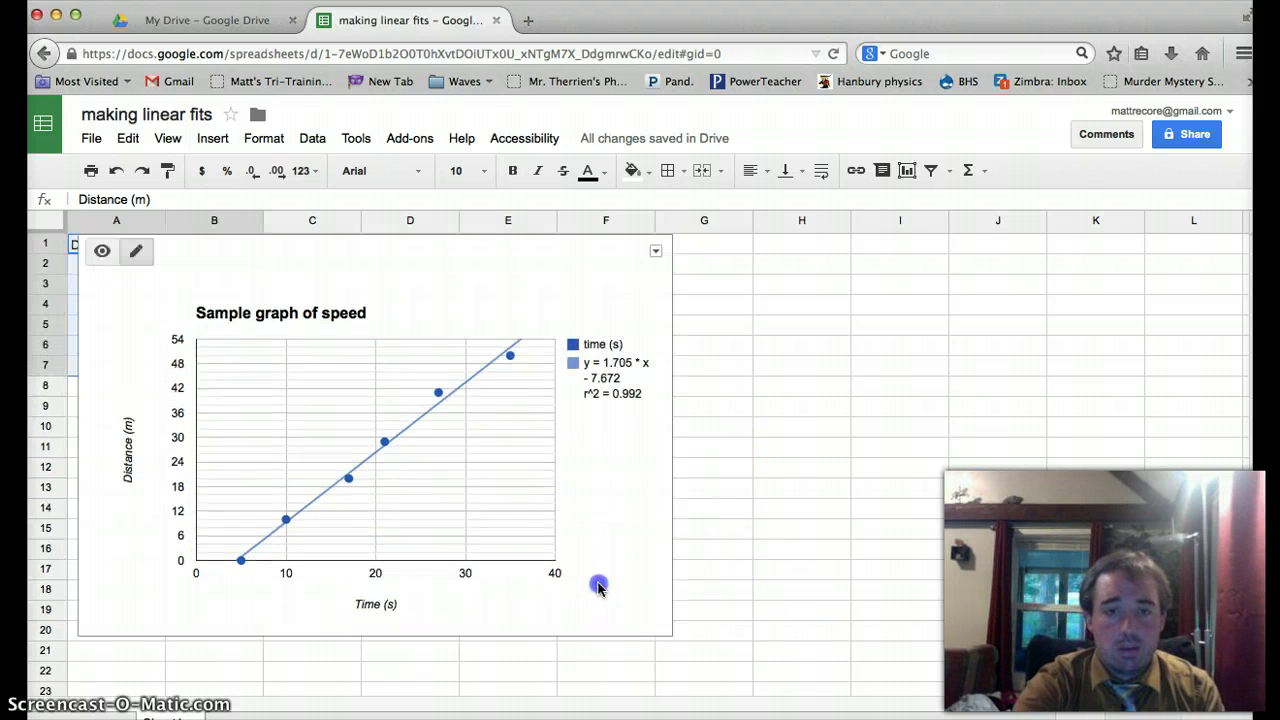
pyautogui.click(664, 584)
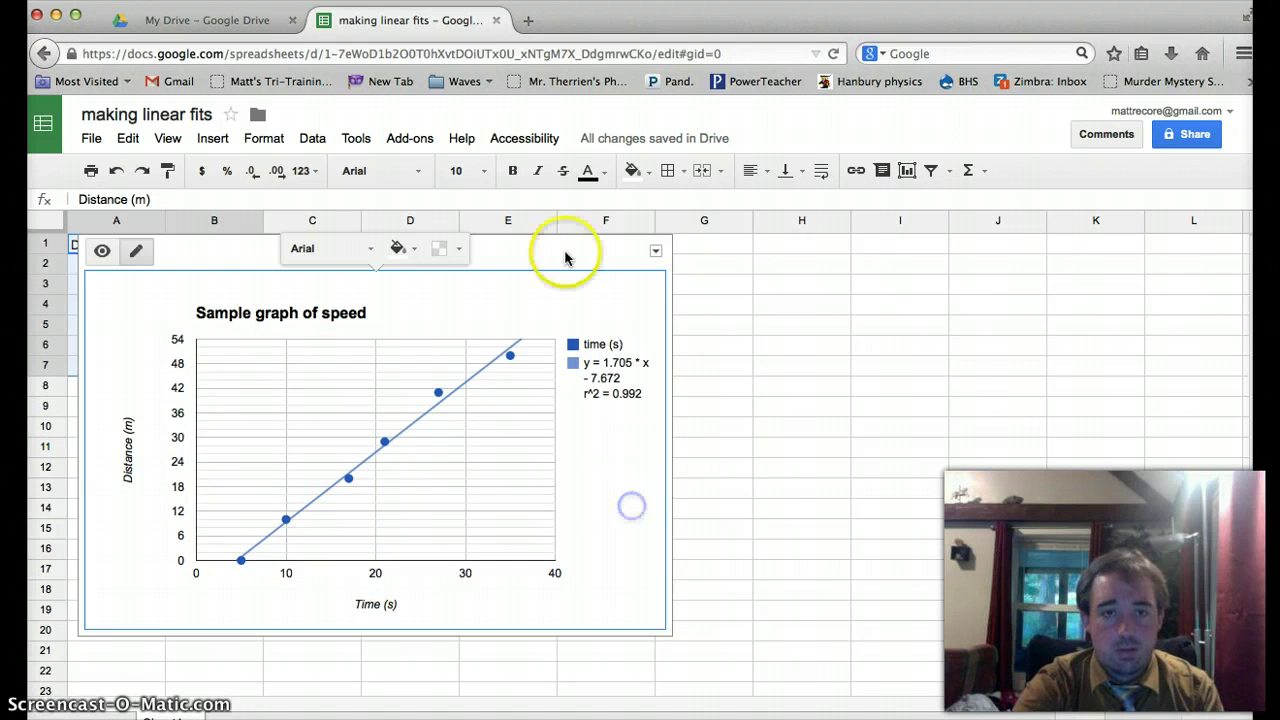
pyautogui.moveTo(532, 251); pyautogui.dragTo(785, 267)
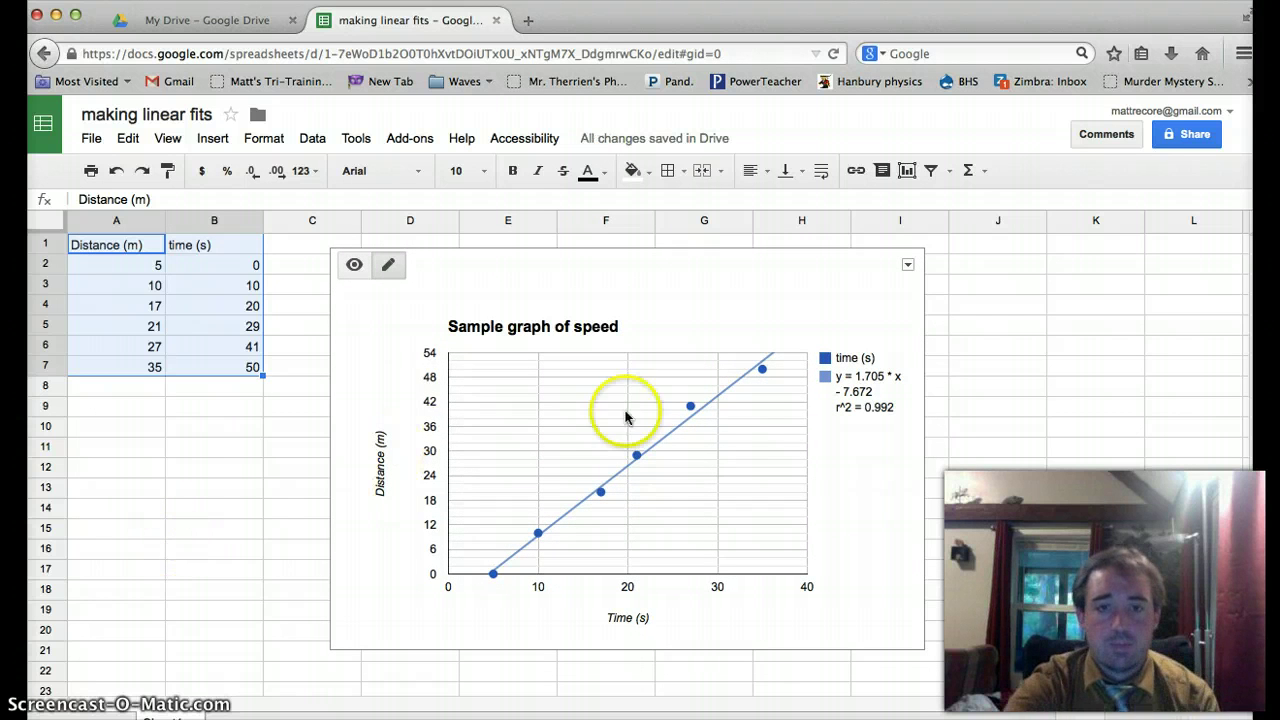
pyautogui.click(763, 371)
pyautogui.click(762, 370)
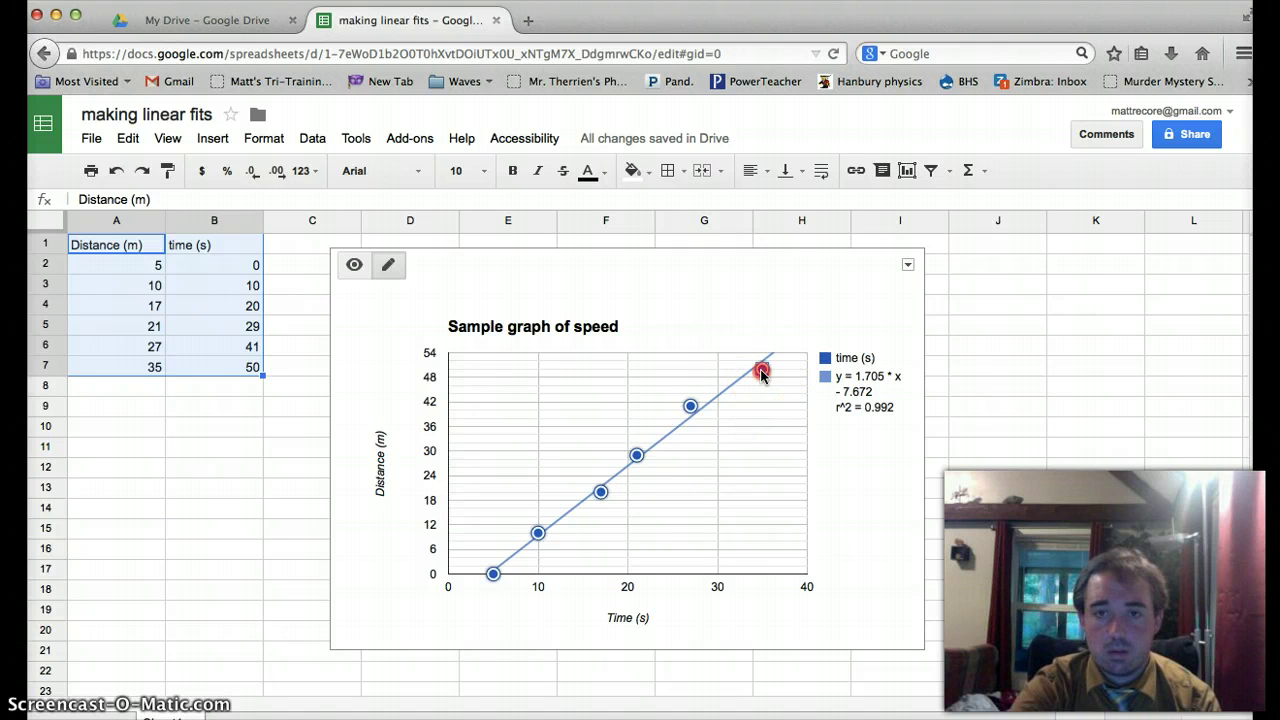
pyautogui.rightClick(761, 372)
pyautogui.click(669, 322)
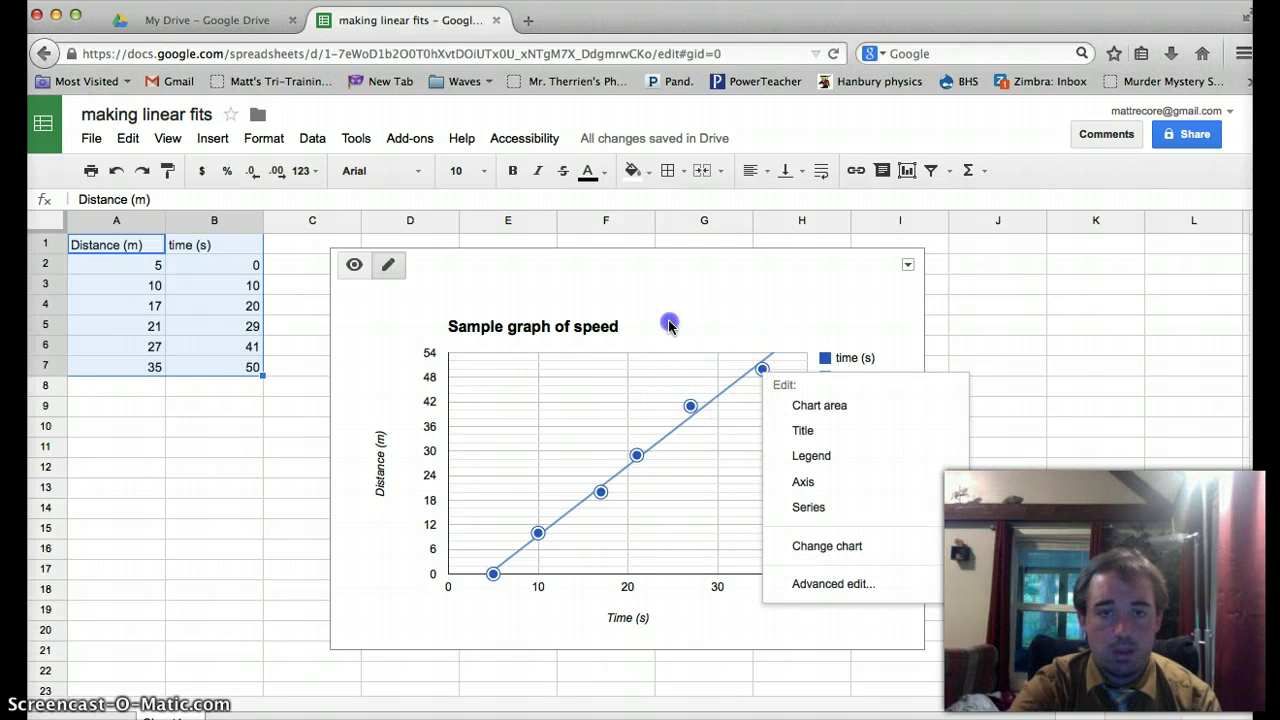
pyautogui.click(563, 435)
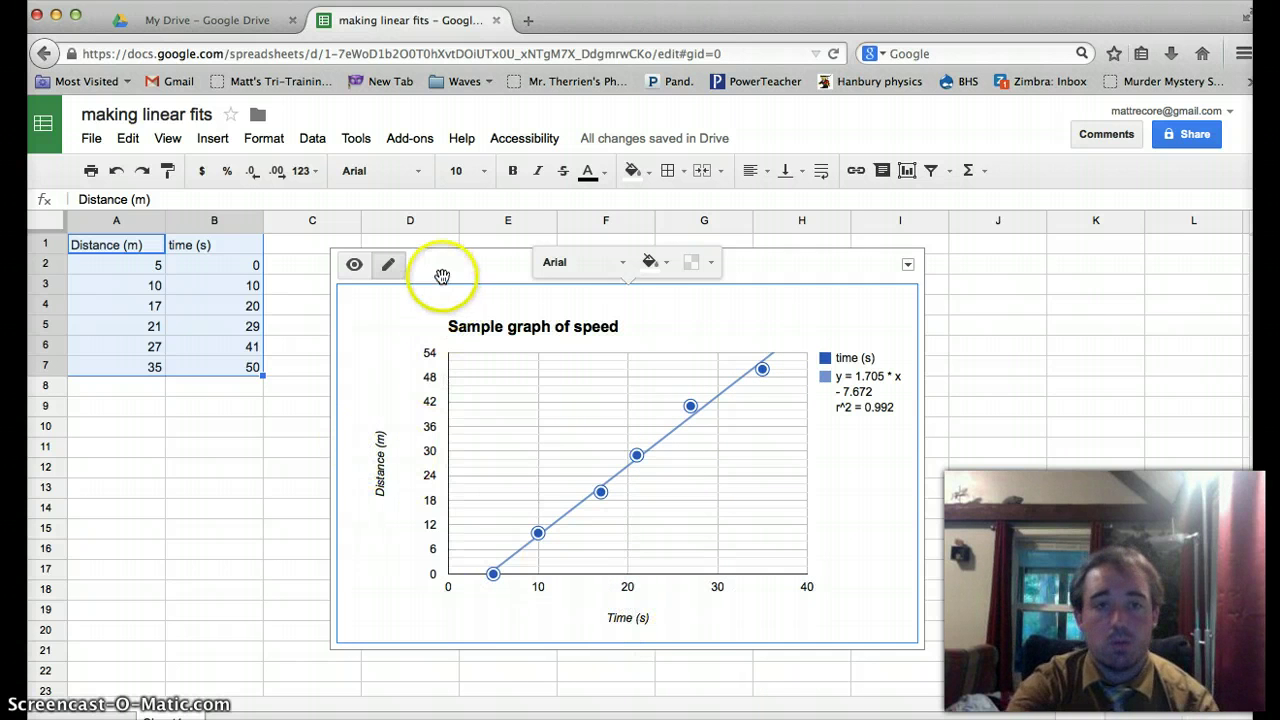
# Move the chart farther from the data so it starts in column E, and deselect it
pyautogui.moveTo(437, 274); pyautogui.dragTo(598, 287)
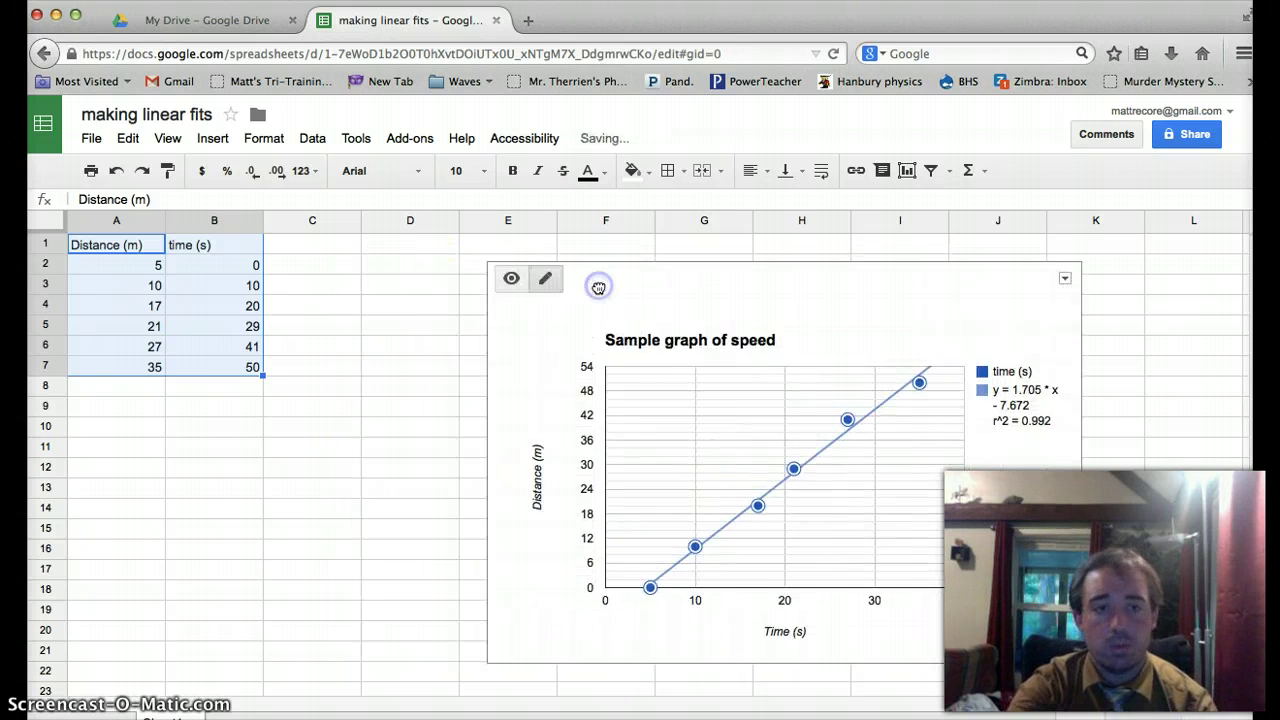
pyautogui.click(434, 329)
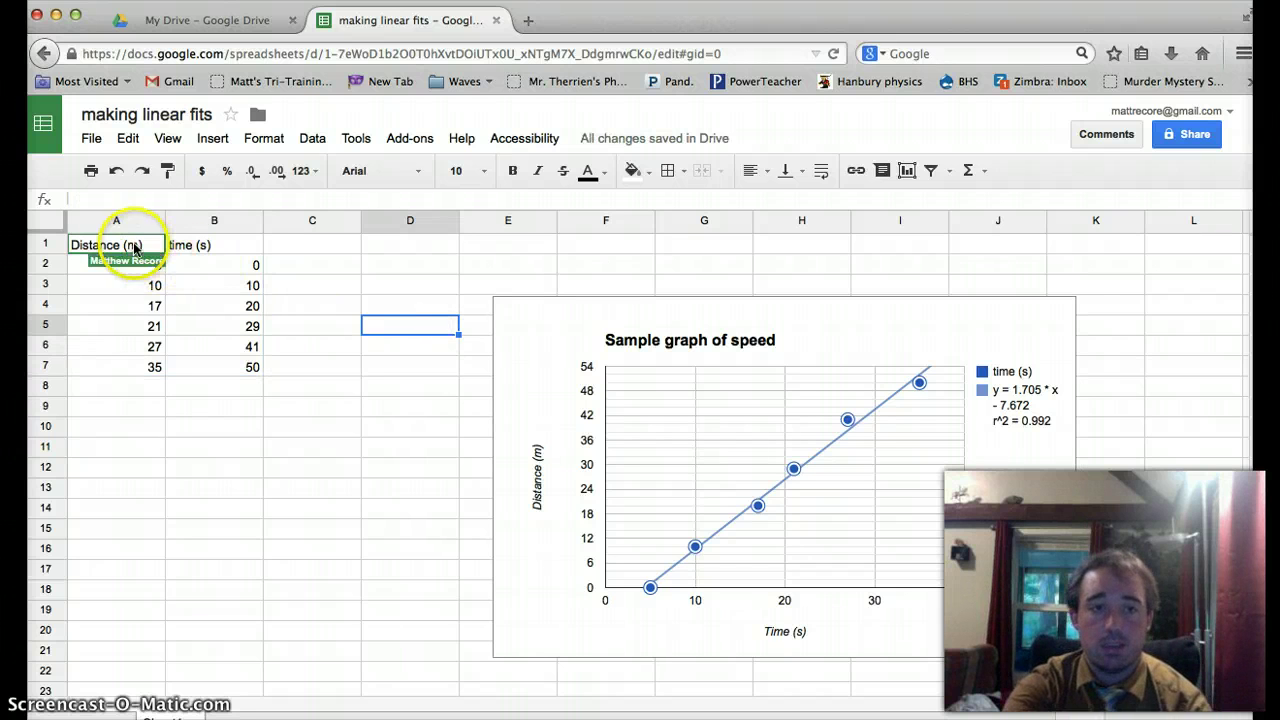
pyautogui.click(104, 466)
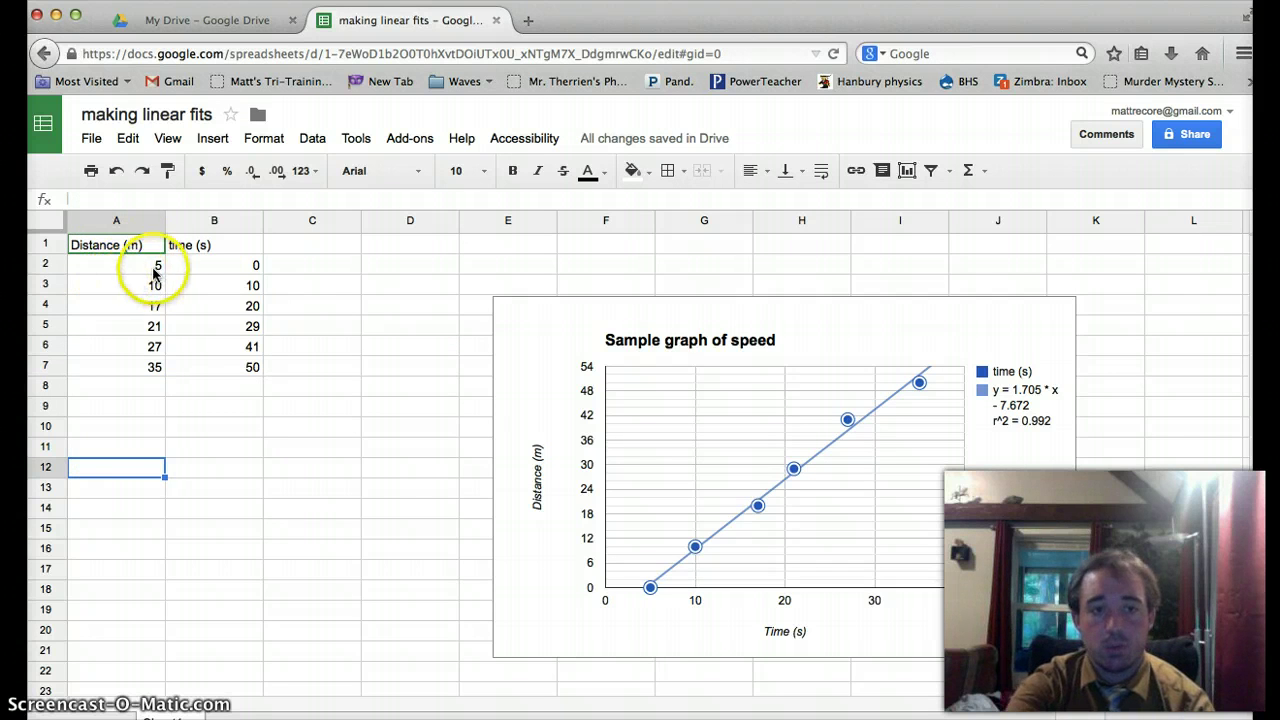
# Try moving the Distance (m) column from A1:A7 to column C, and undo the move
pyautogui.moveTo(115, 268); pyautogui.dragTo(151, 365)
pyautogui.moveTo(200, 266); pyautogui.dragTo(203, 363)
pyautogui.moveTo(128, 264); pyautogui.dragTo(128, 367)
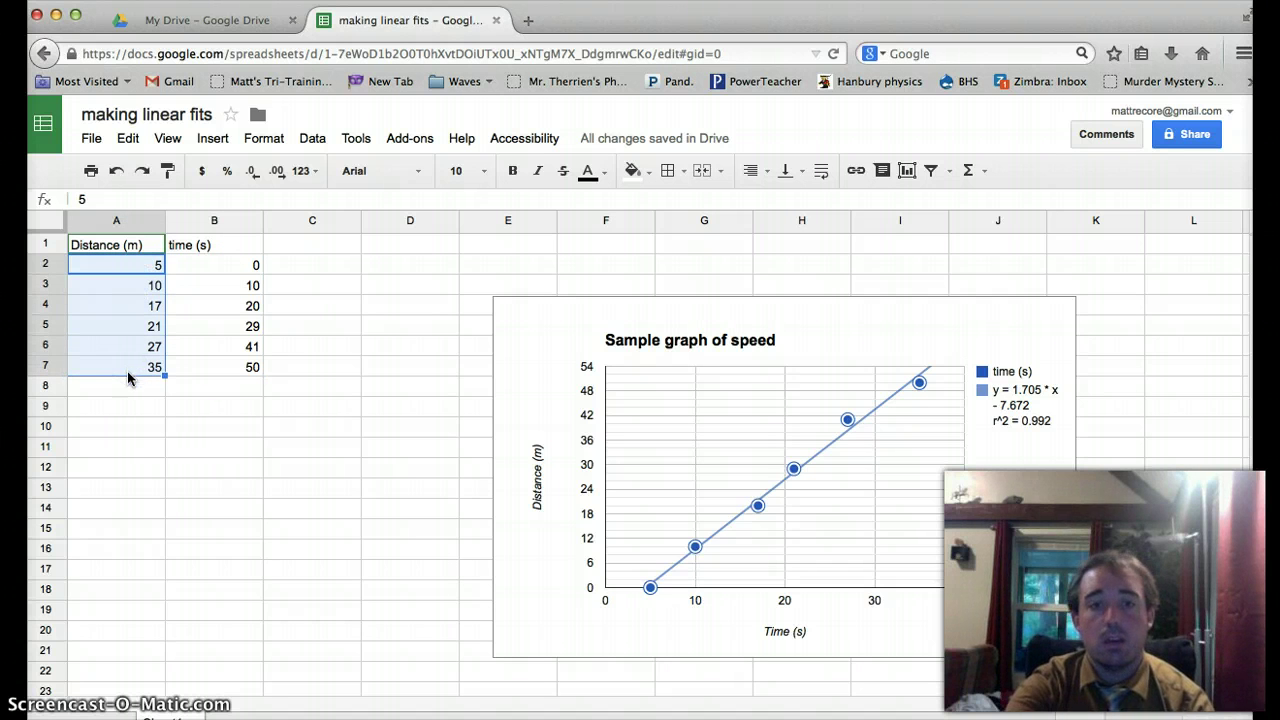
pyautogui.moveTo(115, 245); pyautogui.dragTo(120, 372)
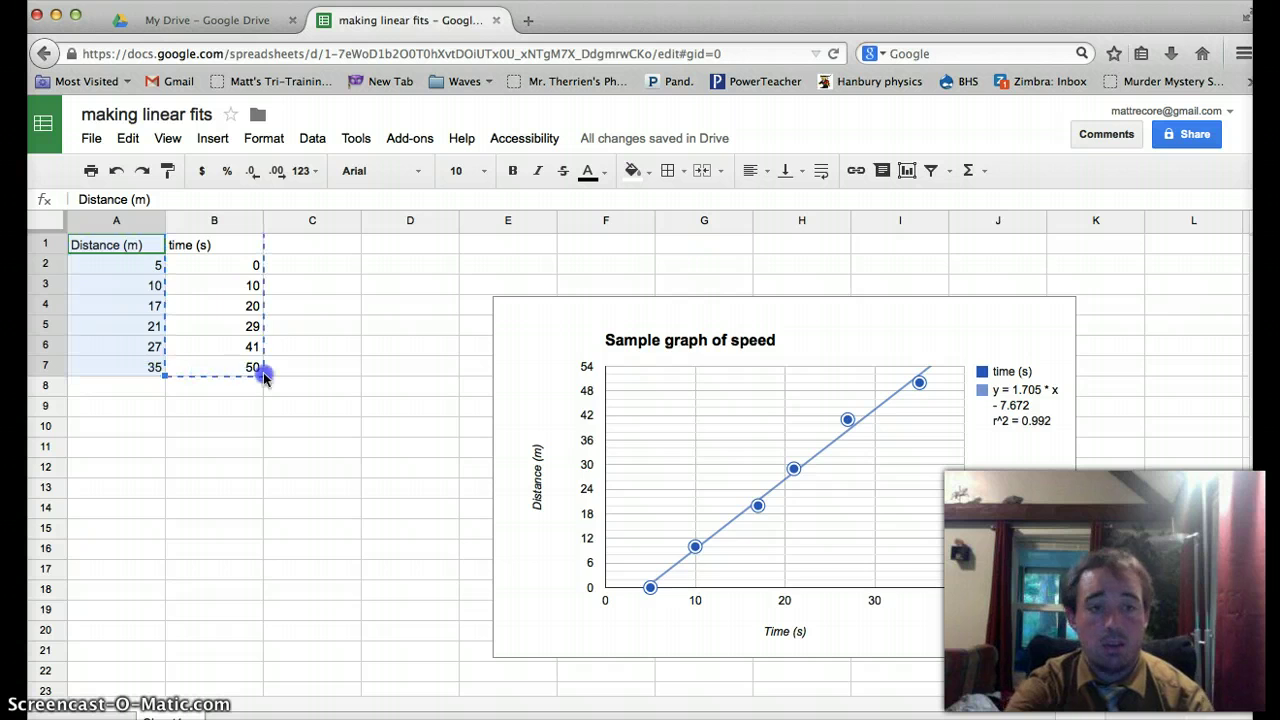
pyautogui.moveTo(284, 376); pyautogui.dragTo(284, 378)
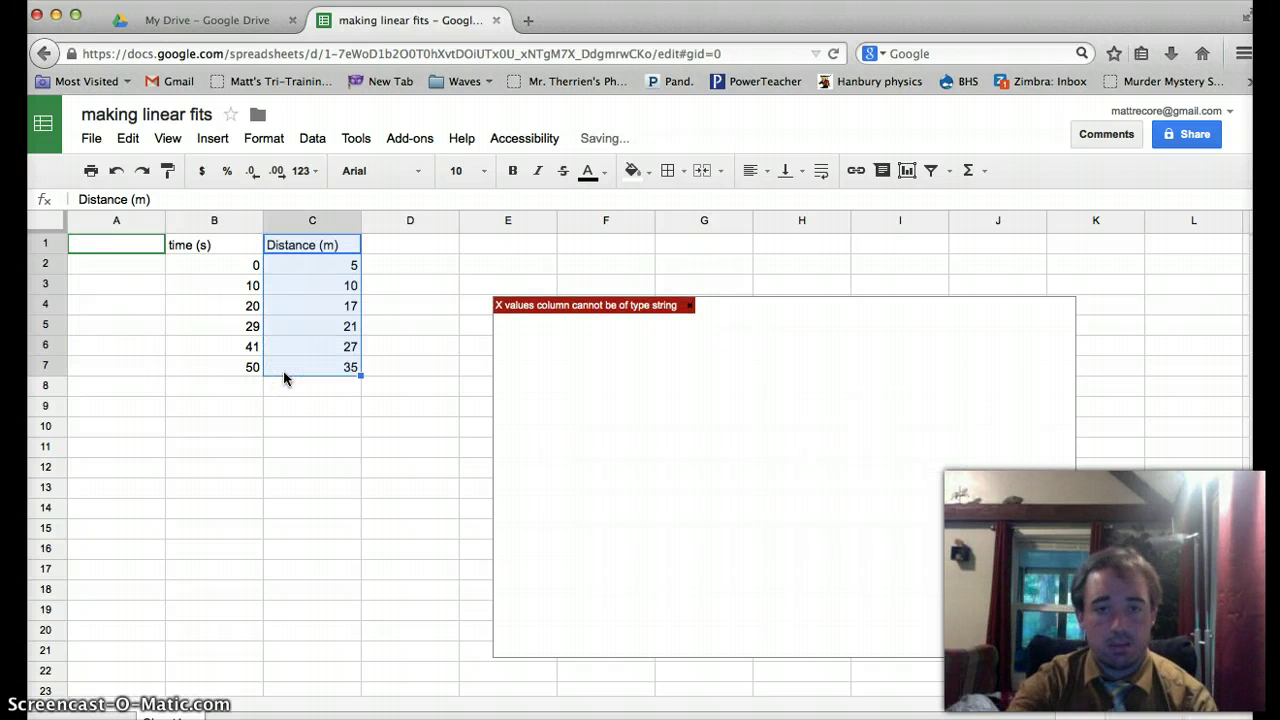
pyautogui.click(213, 246)
pyautogui.moveTo(213, 246)
pyautogui.mouseDown()
pyautogui.moveTo(263, 264)
pyautogui.moveTo(263, 283)
pyautogui.moveTo(258, 264)
pyautogui.moveTo(213, 246)
pyautogui.mouseUp()
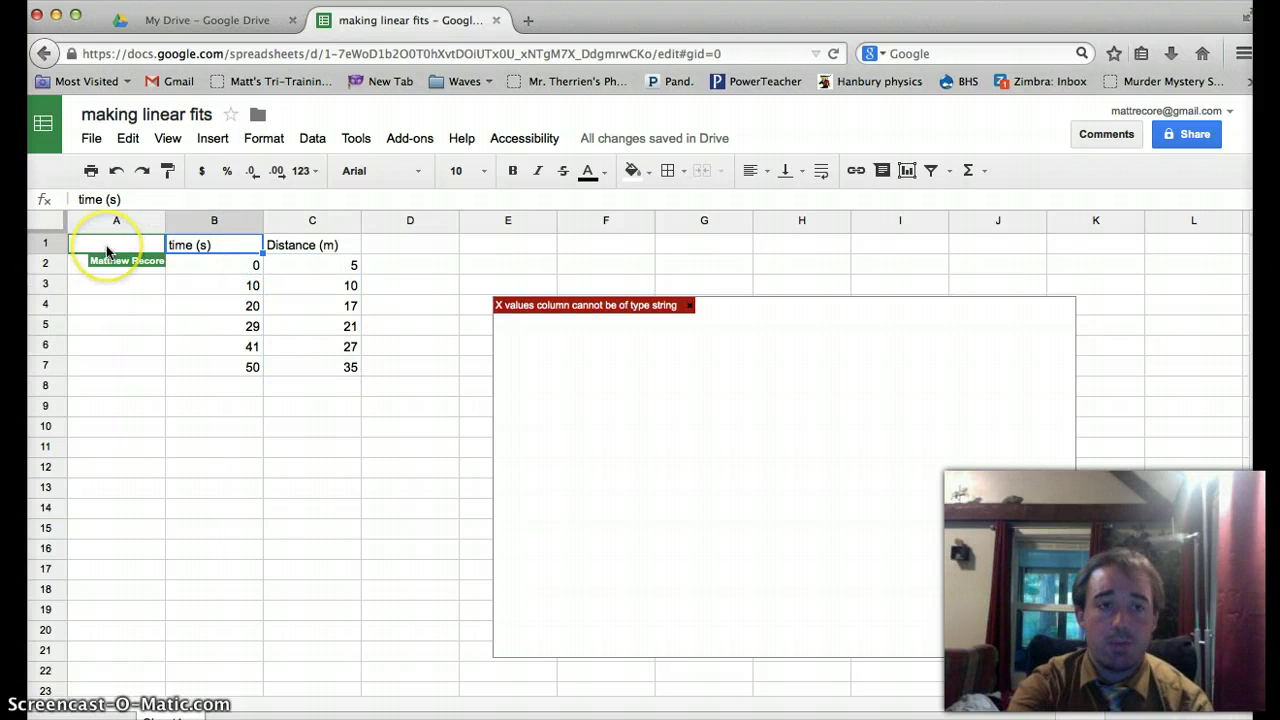
pyautogui.press('super+z')
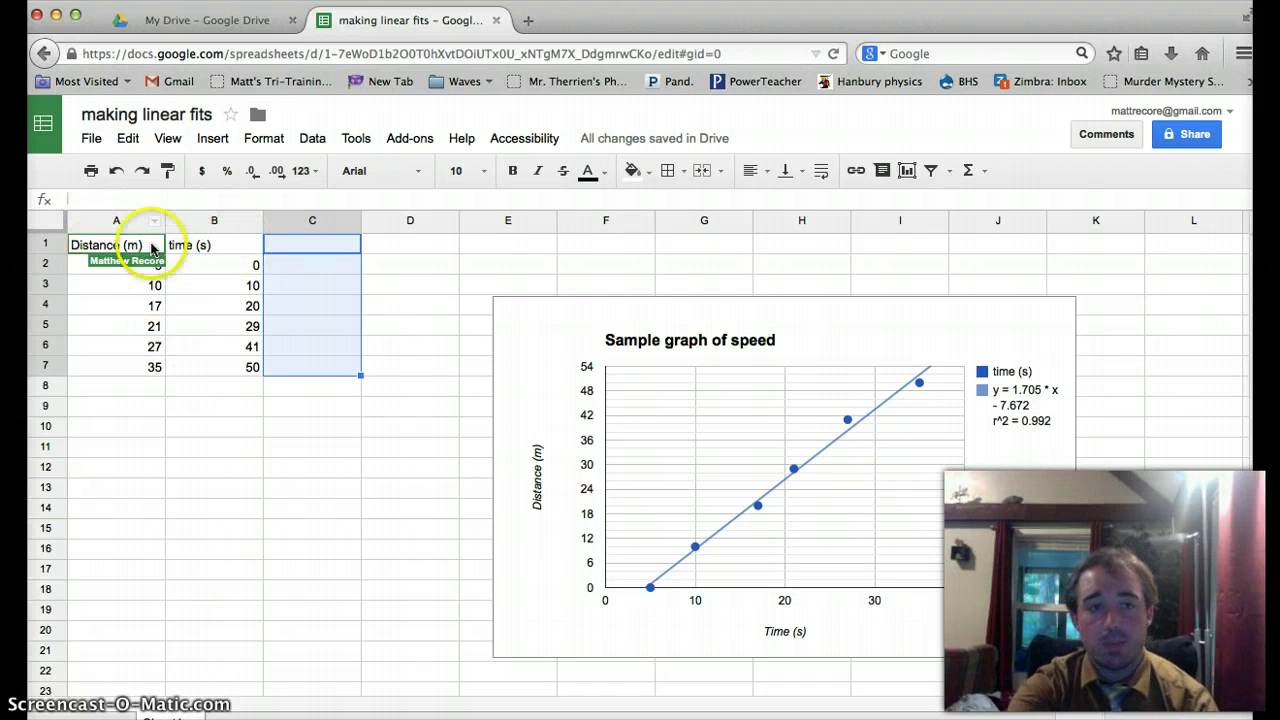
# Move the Distance (m) column from A1:A7 to C1:C7
pyautogui.moveTo(110, 245); pyautogui.dragTo(110, 365)
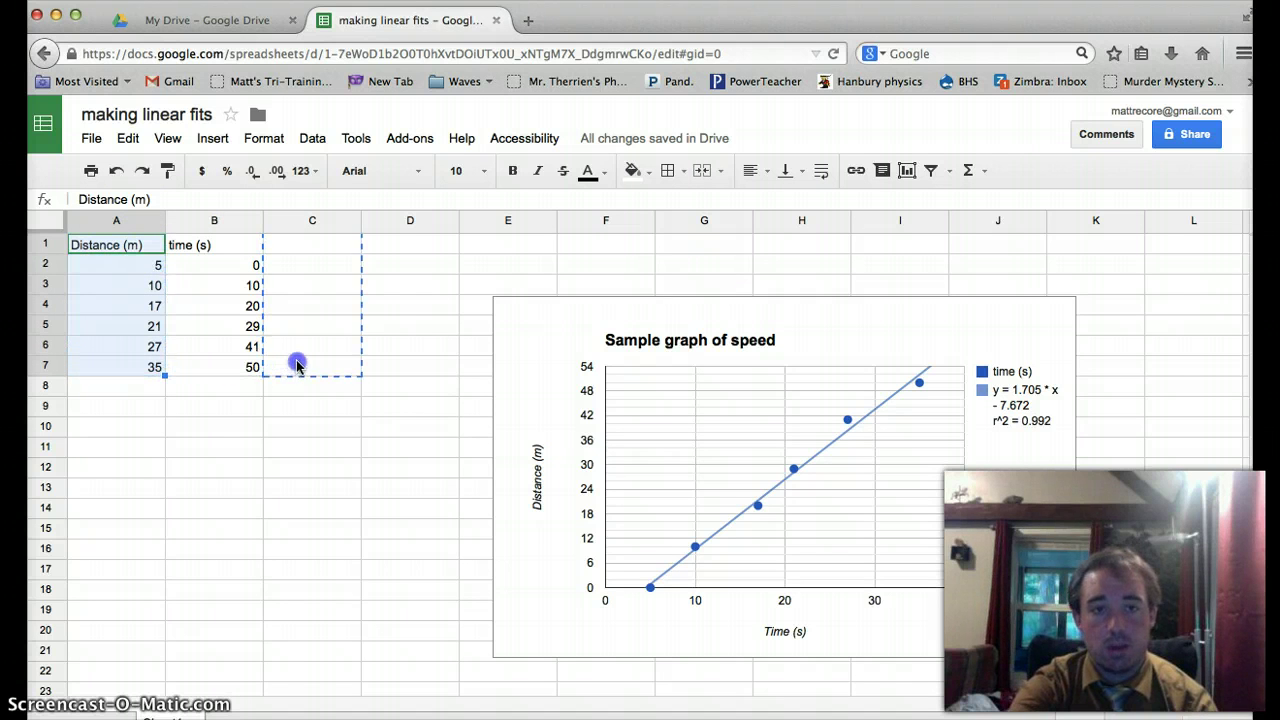
pyautogui.moveTo(296, 365); pyautogui.dragTo(296, 365)
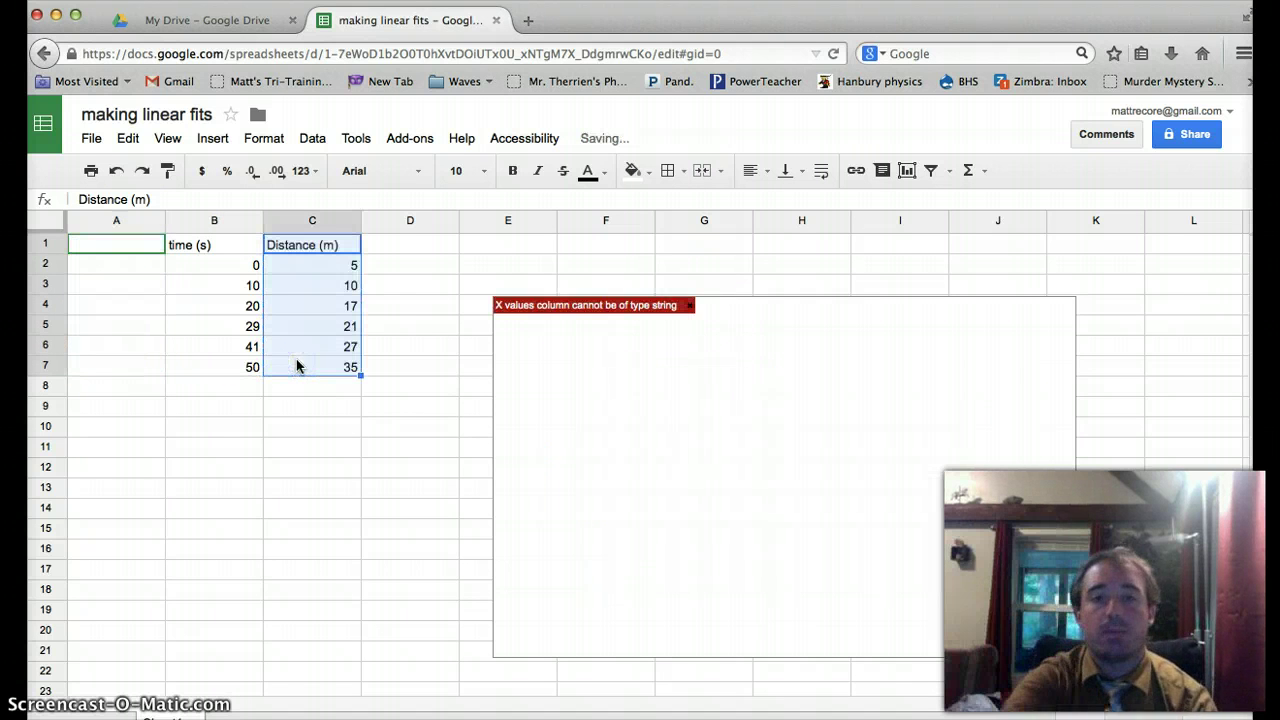
pyautogui.click(297, 370)
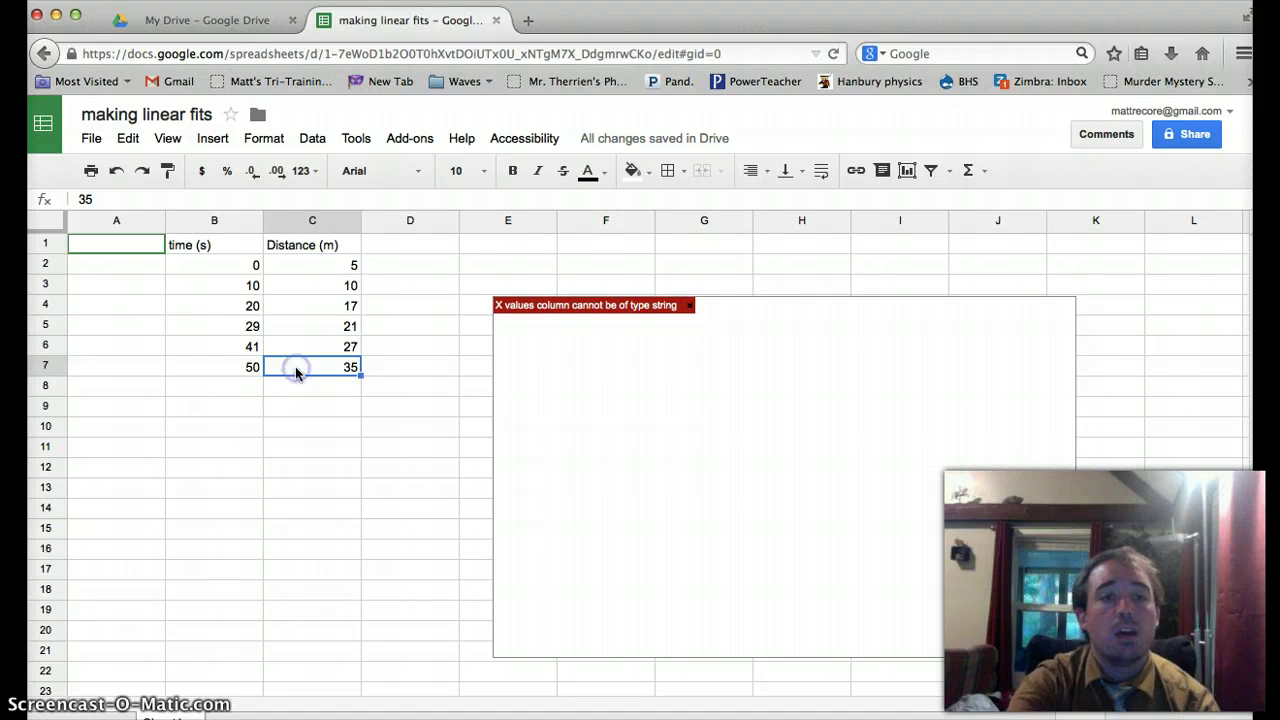
# Move the time and distance data from B1:C7 to A1:B7, with time (s) as the first column
pyautogui.click(295, 384)
pyautogui.moveTo(295, 371); pyautogui.dragTo(250, 246)
pyautogui.press('super+c')
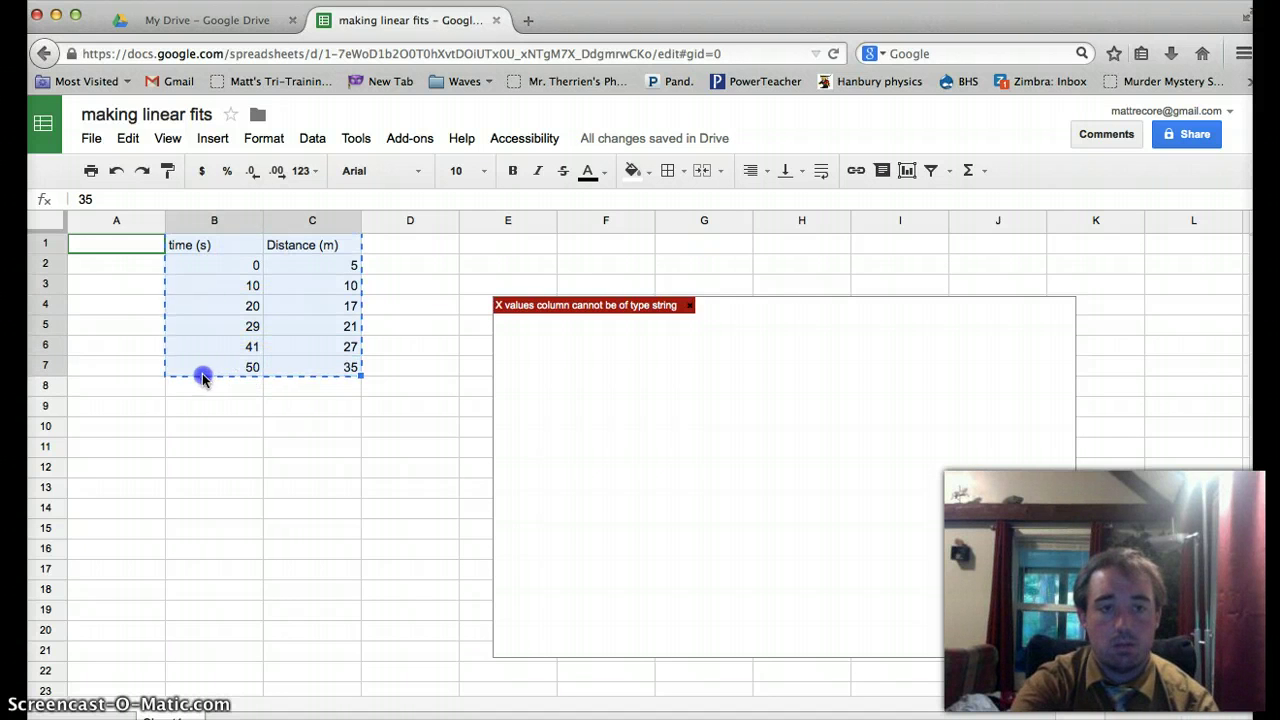
pyautogui.press('super+v')
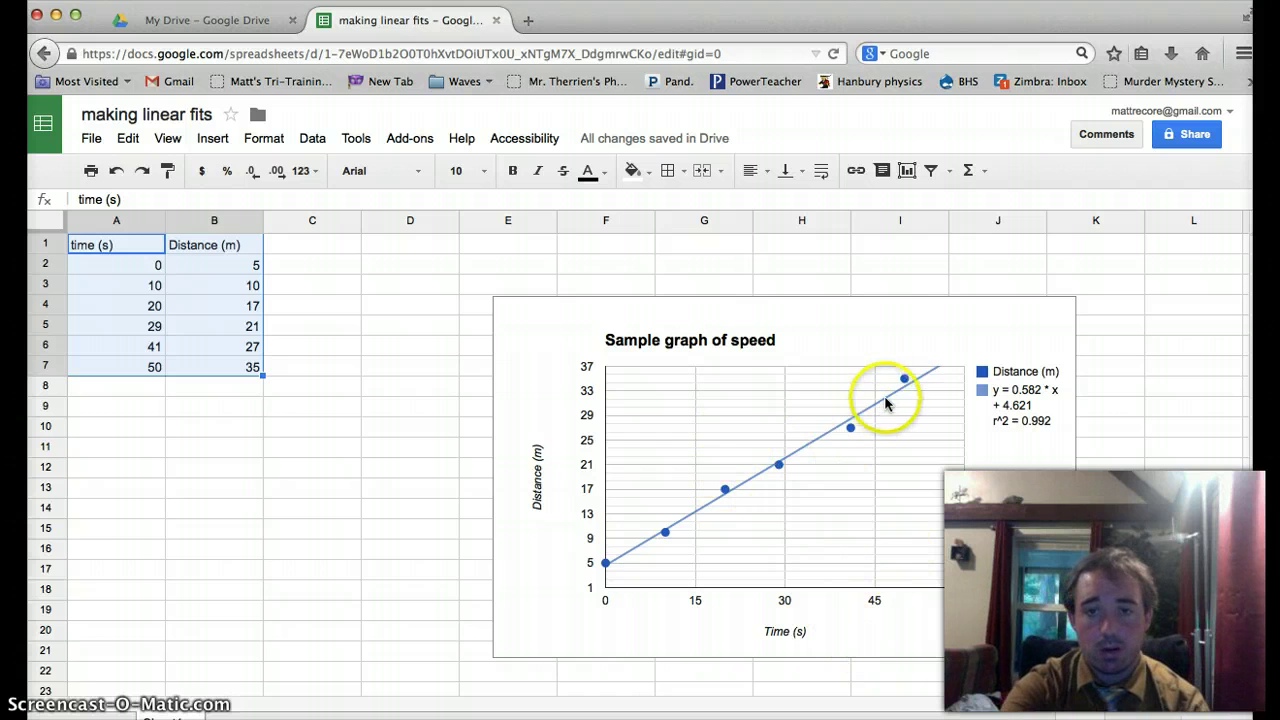
# Open the chart's advanced settings and set the left vertical axis's minor gridlines to 0
pyautogui.click(583, 443)
pyautogui.click(583, 443)
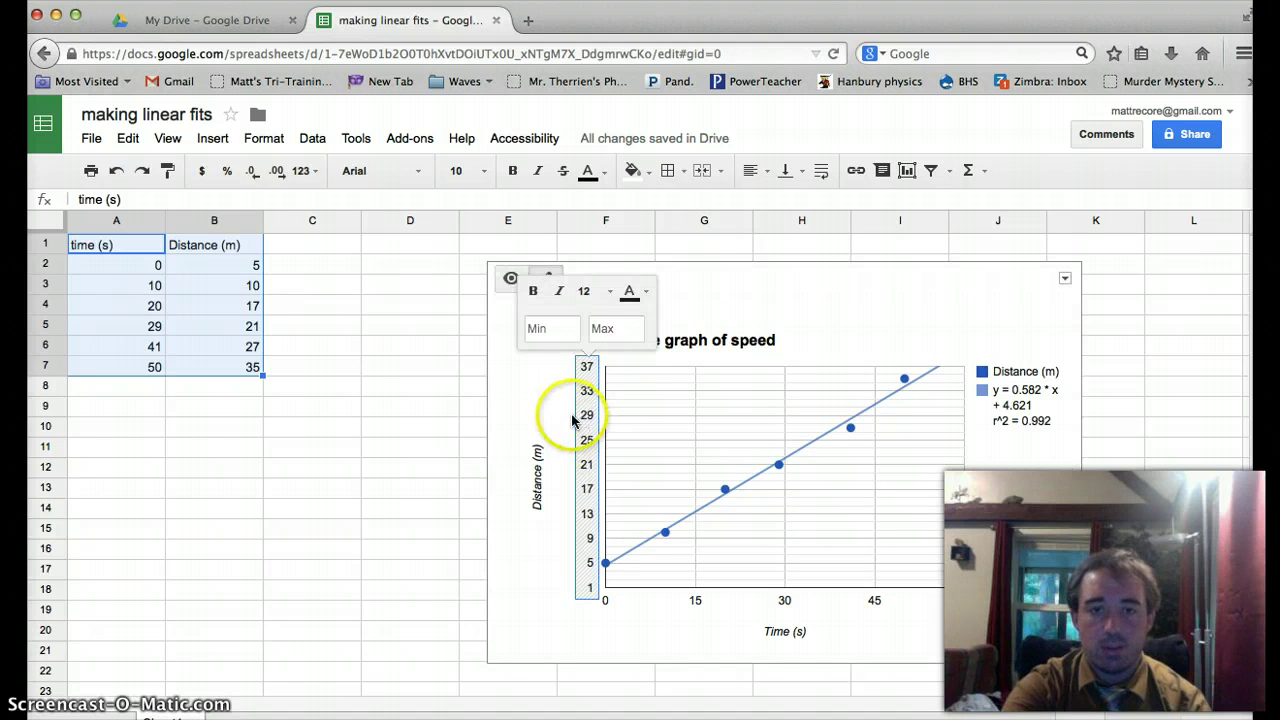
pyautogui.rightClick(755, 424)
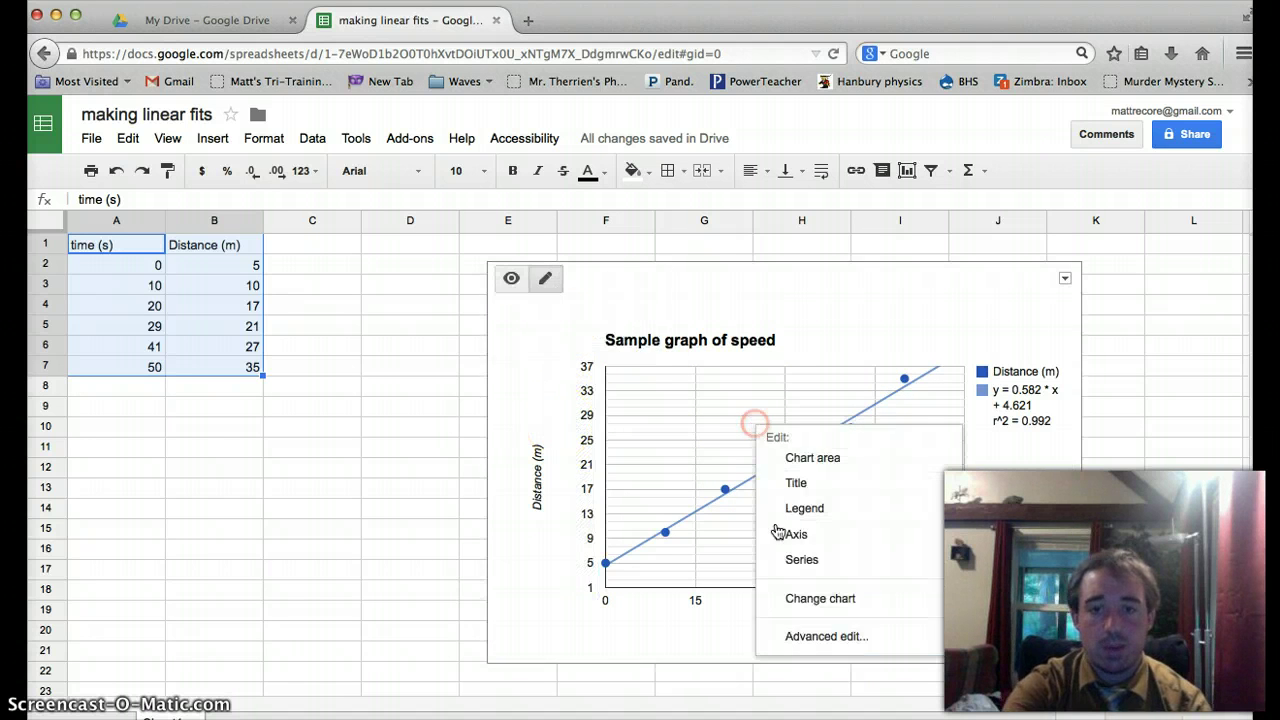
pyautogui.click(829, 645)
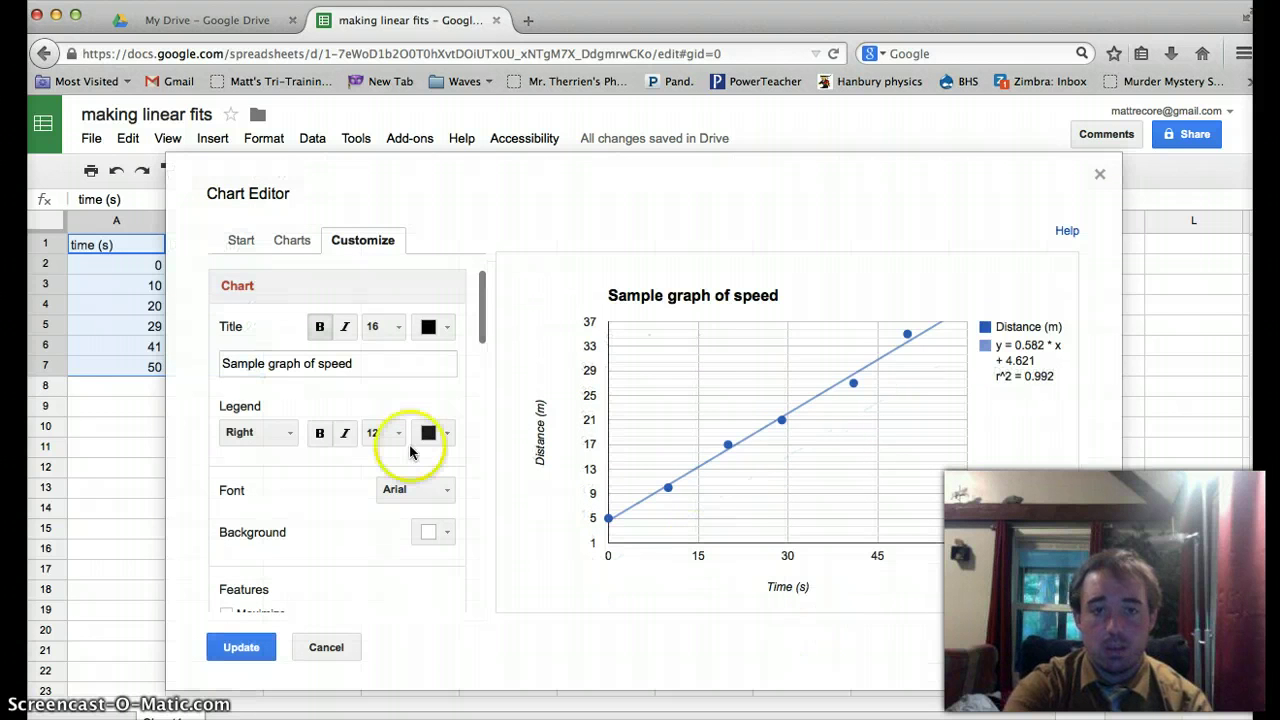
pyautogui.scroll(-5, 358, 502)
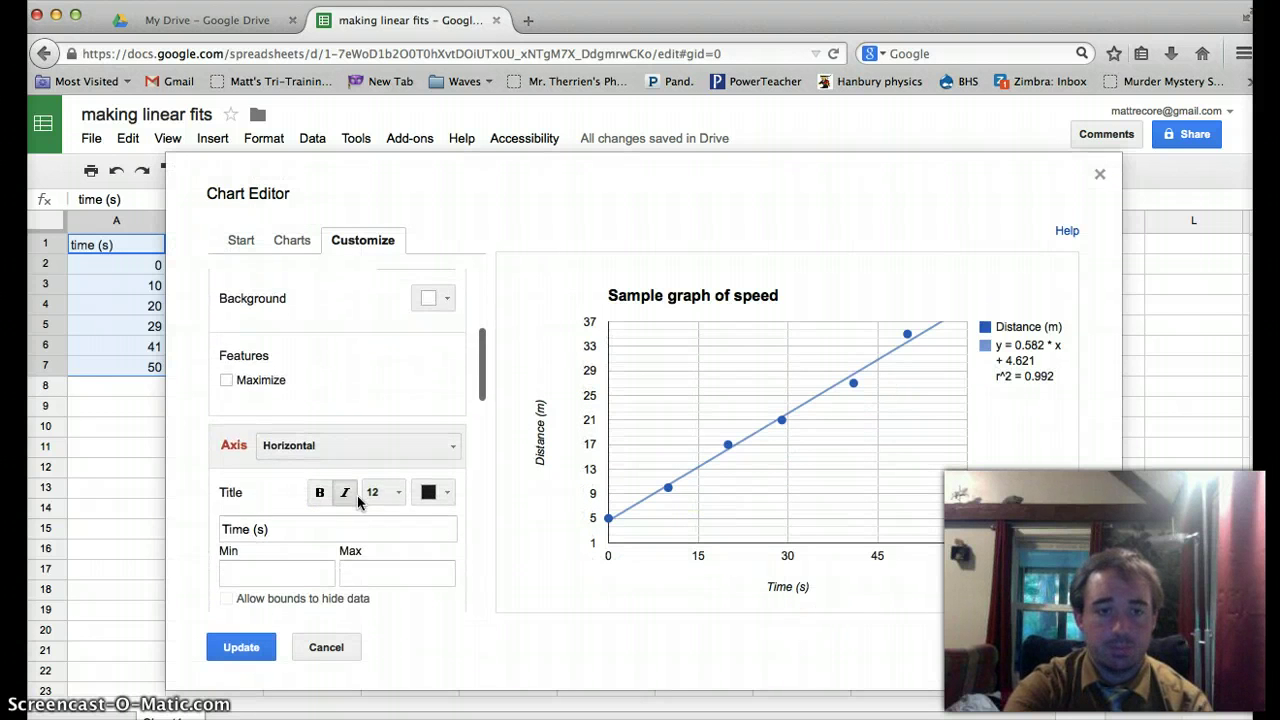
pyautogui.scroll(1, 358, 502)
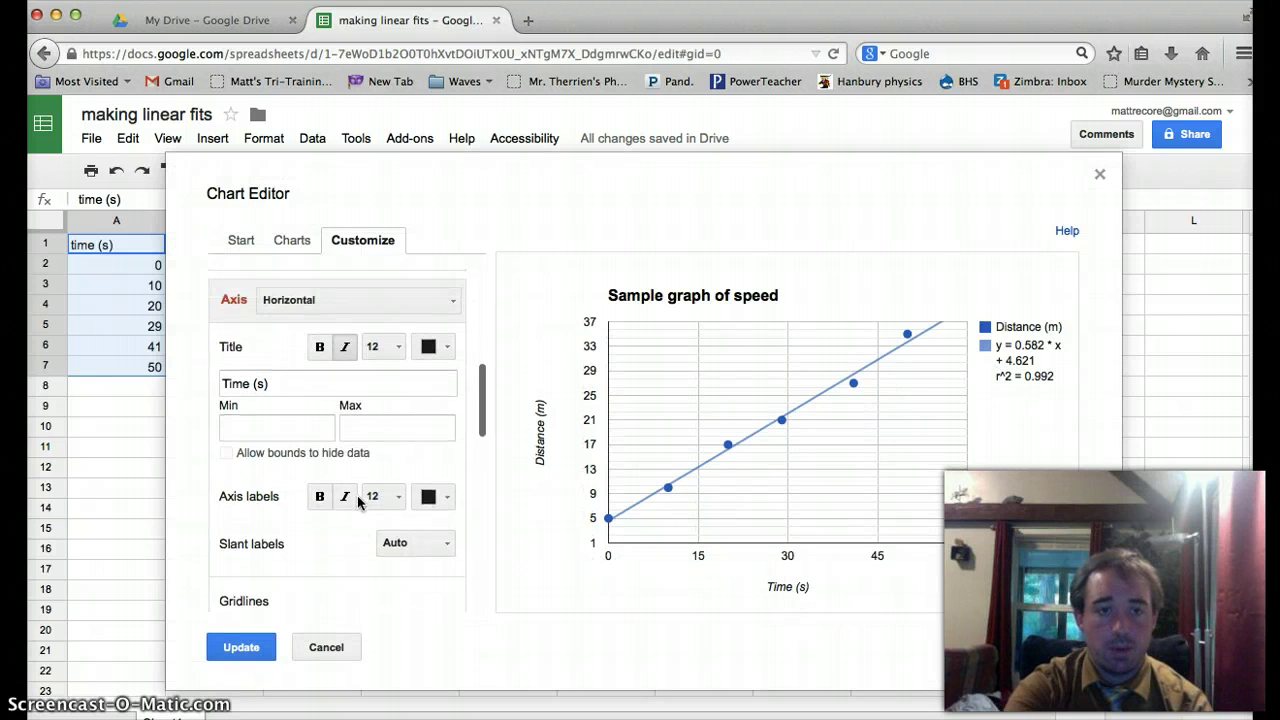
pyautogui.click(329, 309)
pyautogui.click(318, 369)
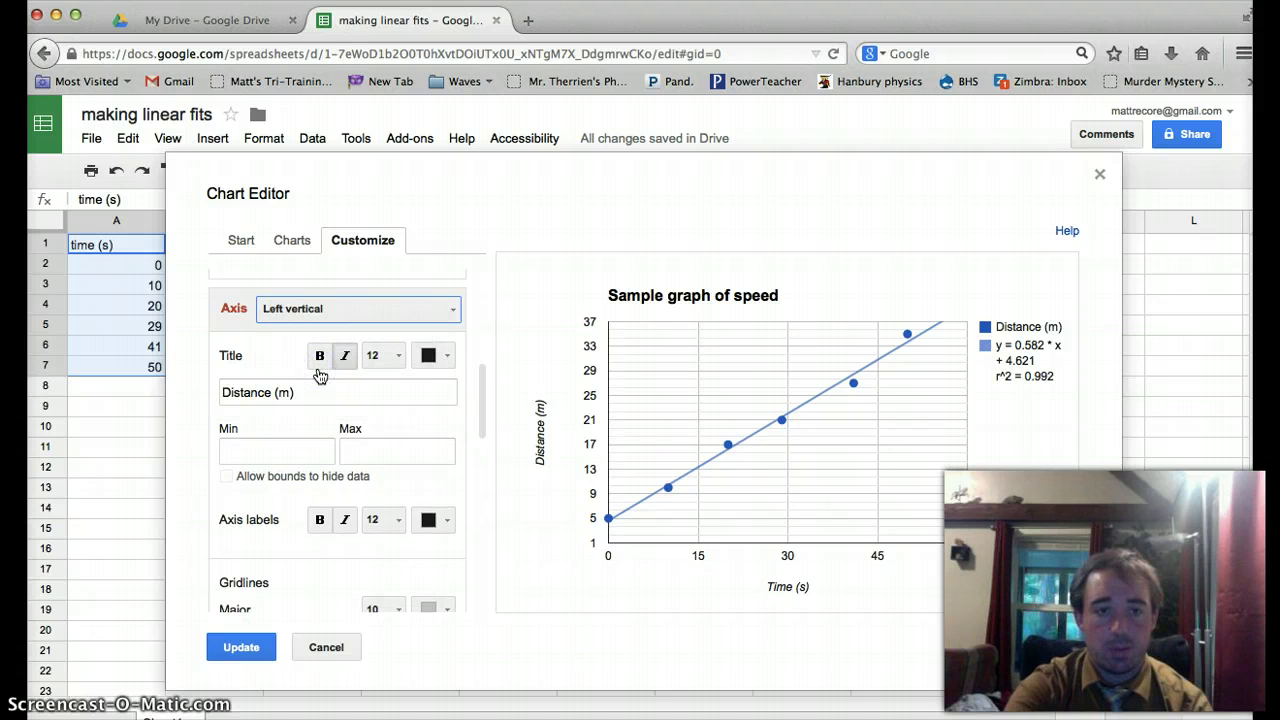
pyautogui.scroll(-3, 323, 423)
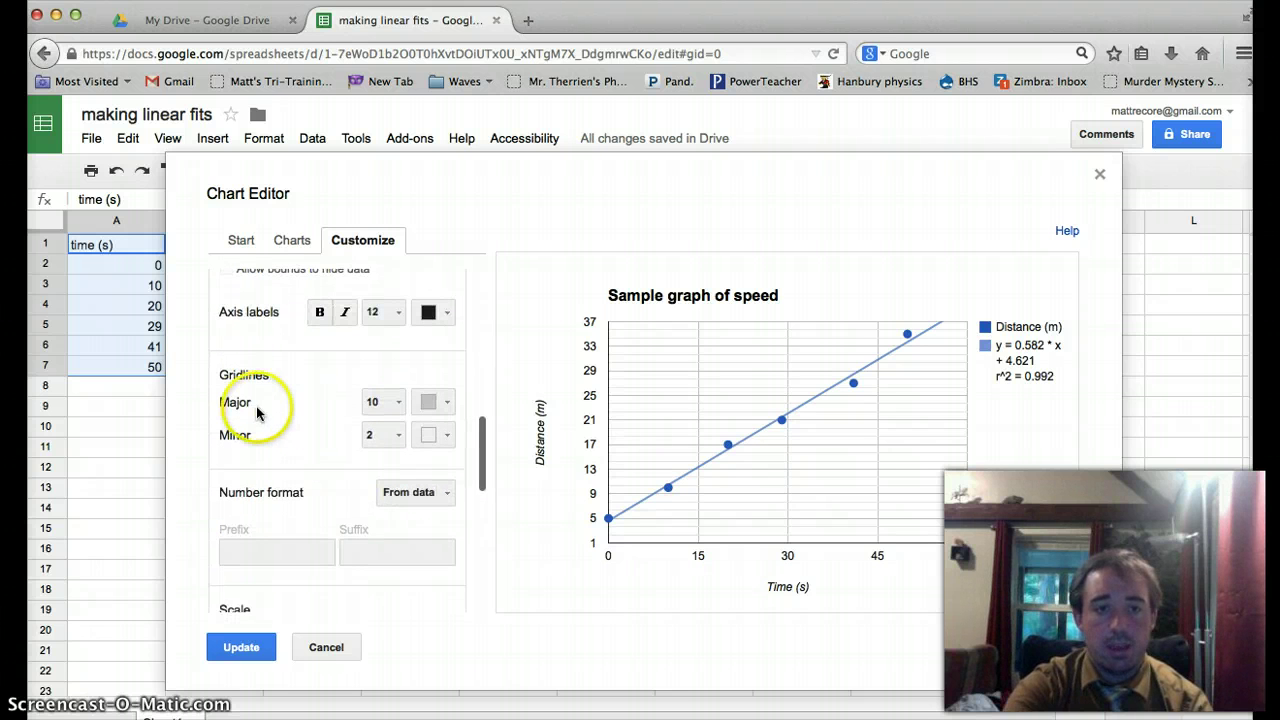
pyautogui.click(381, 435)
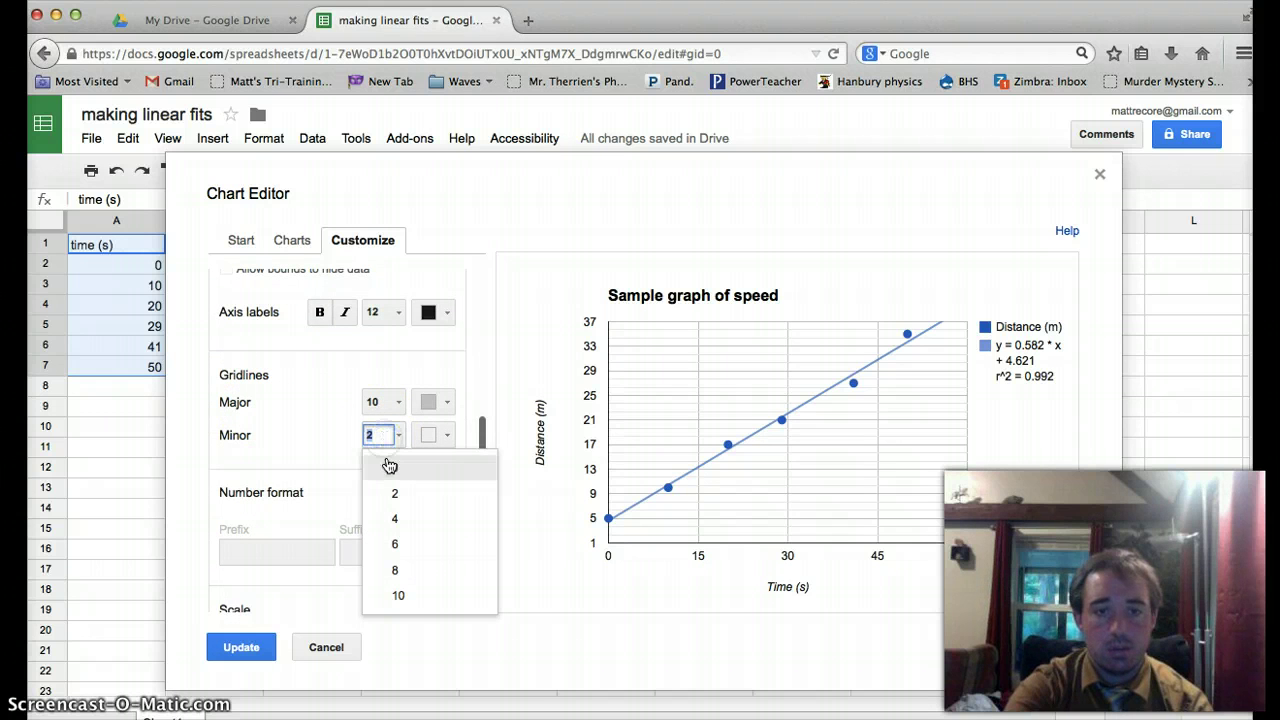
pyautogui.click(393, 467)
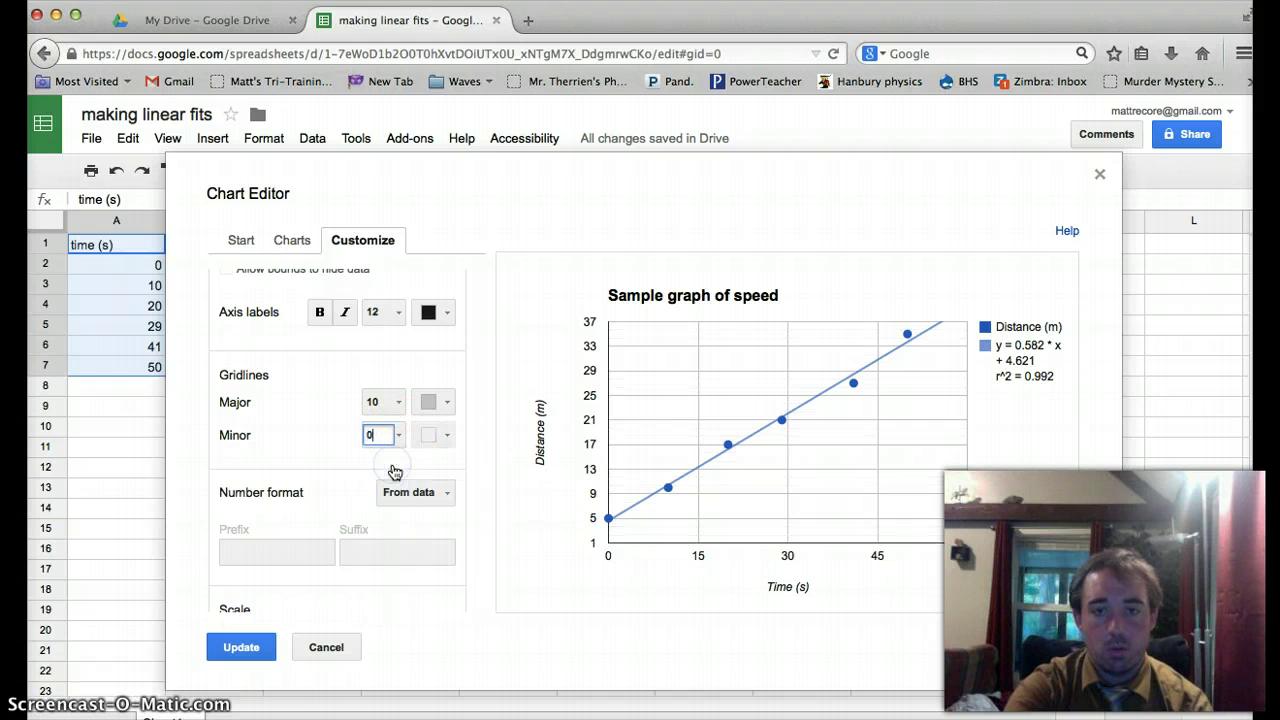
# Set the left vertical axis's major gridlines to Auto and apply the changes to the chart
pyautogui.click(394, 404)
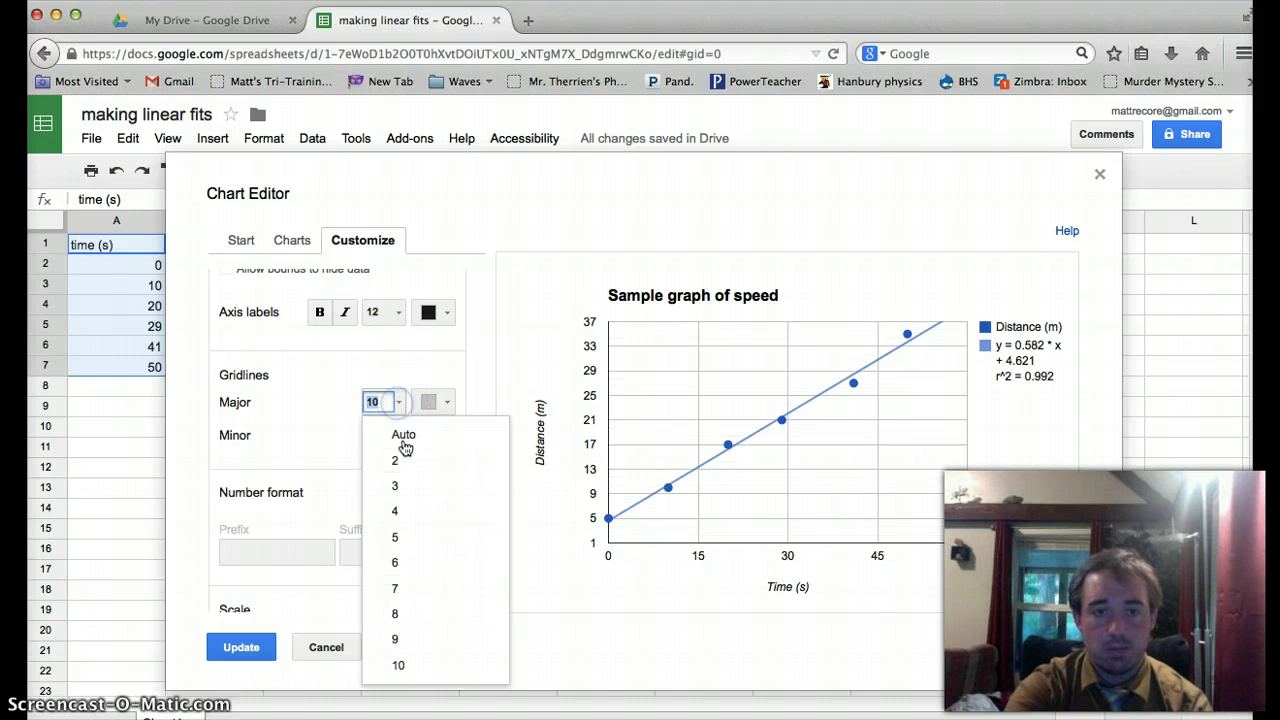
pyautogui.click(417, 438)
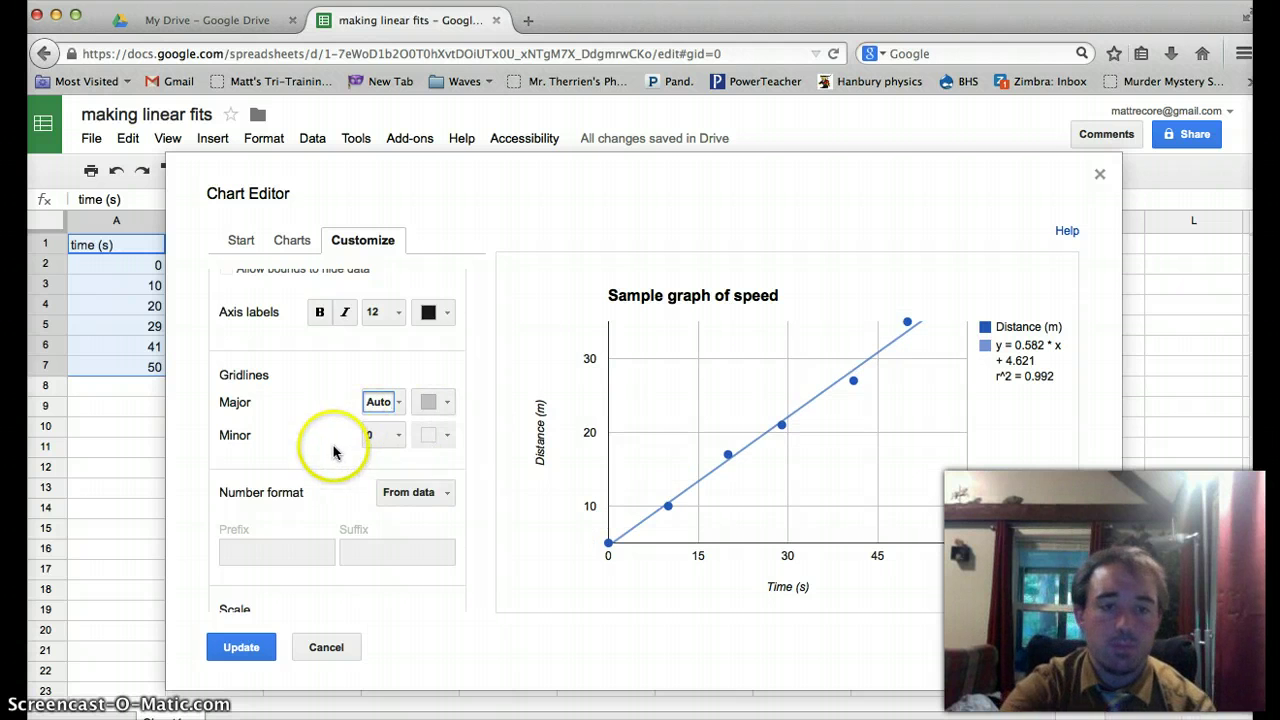
pyautogui.scroll(-2, 337, 450)
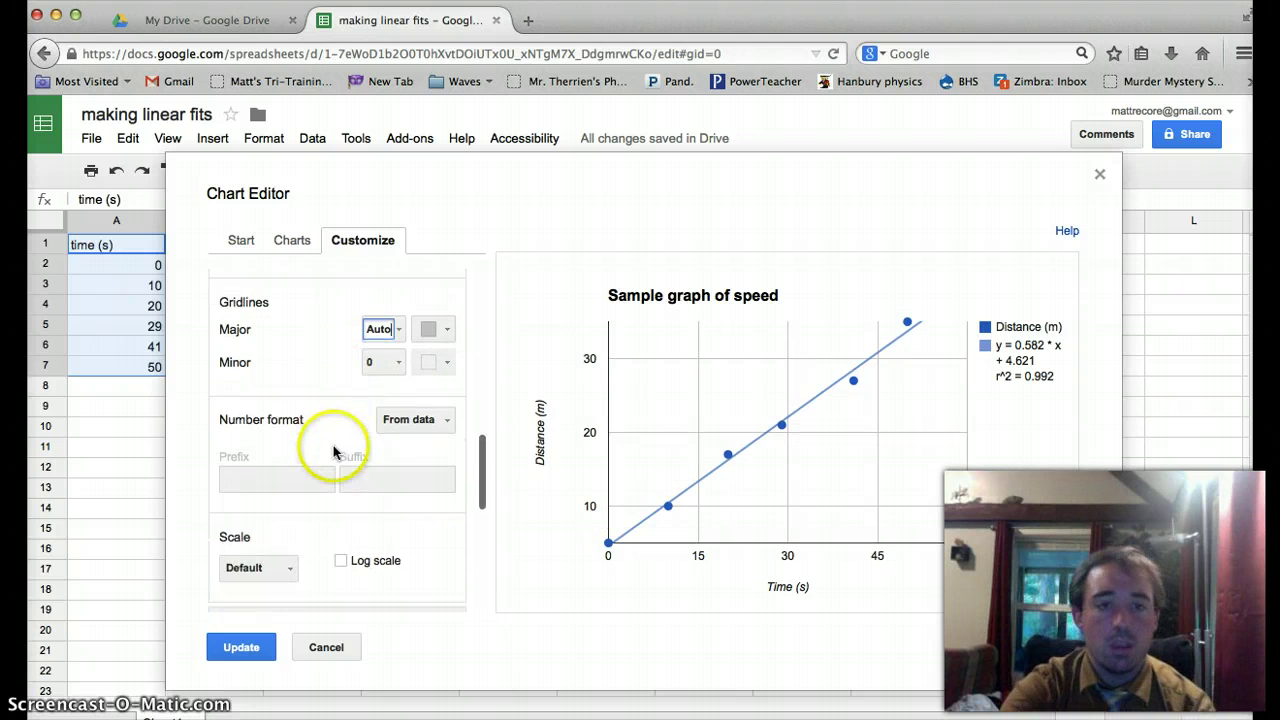
pyautogui.click(262, 647)
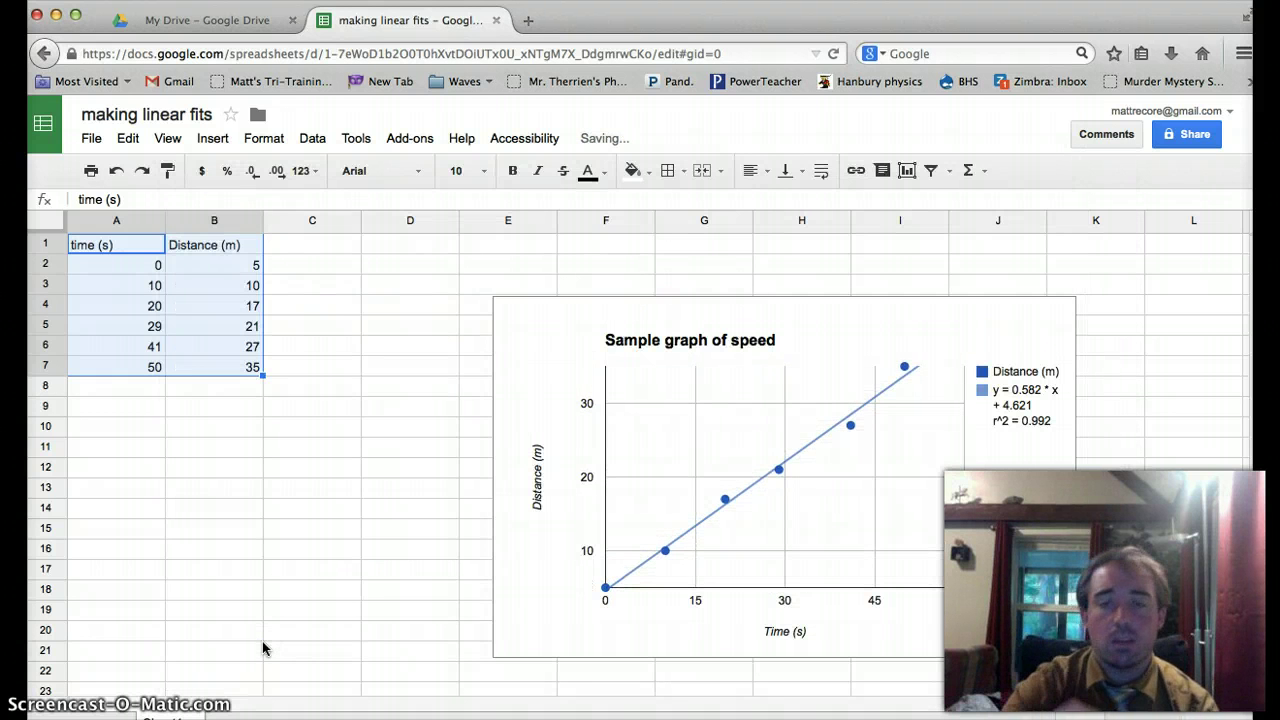
# Review the chart's advanced axis, gridline, number format, scale and series trendline settings, and return to the sheet
pyautogui.rightClick(720, 446)
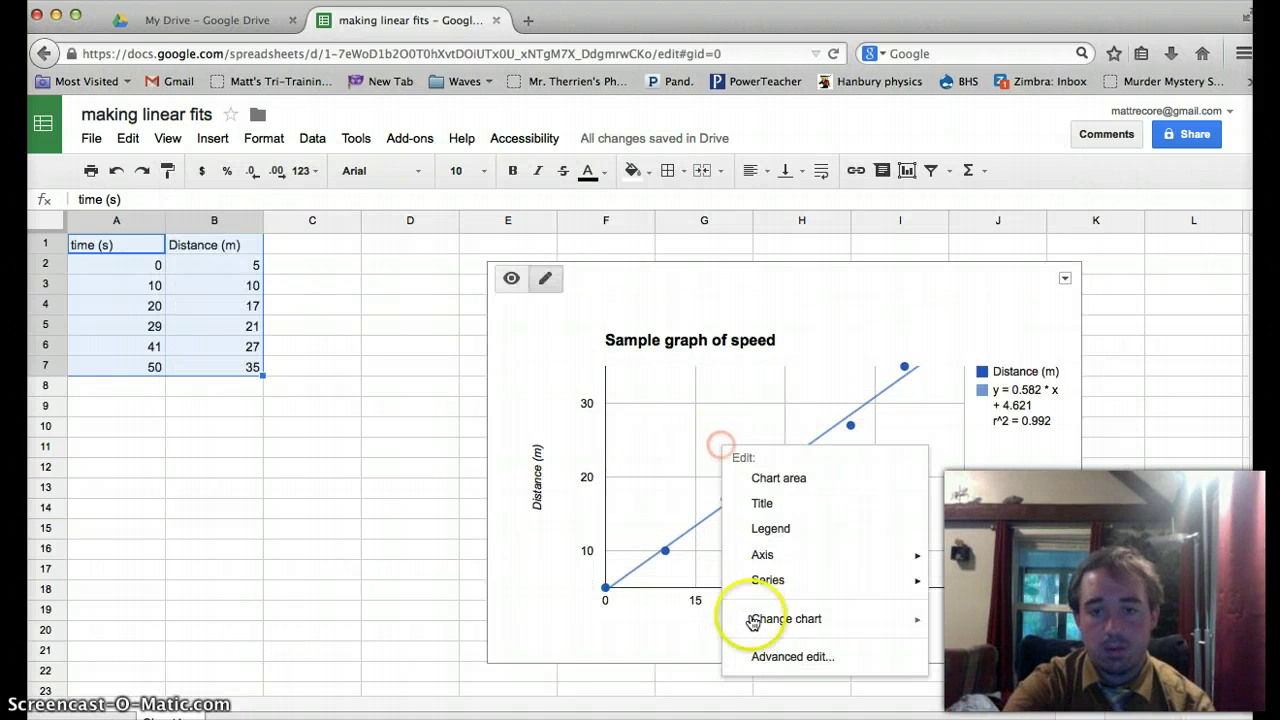
pyautogui.click(732, 654)
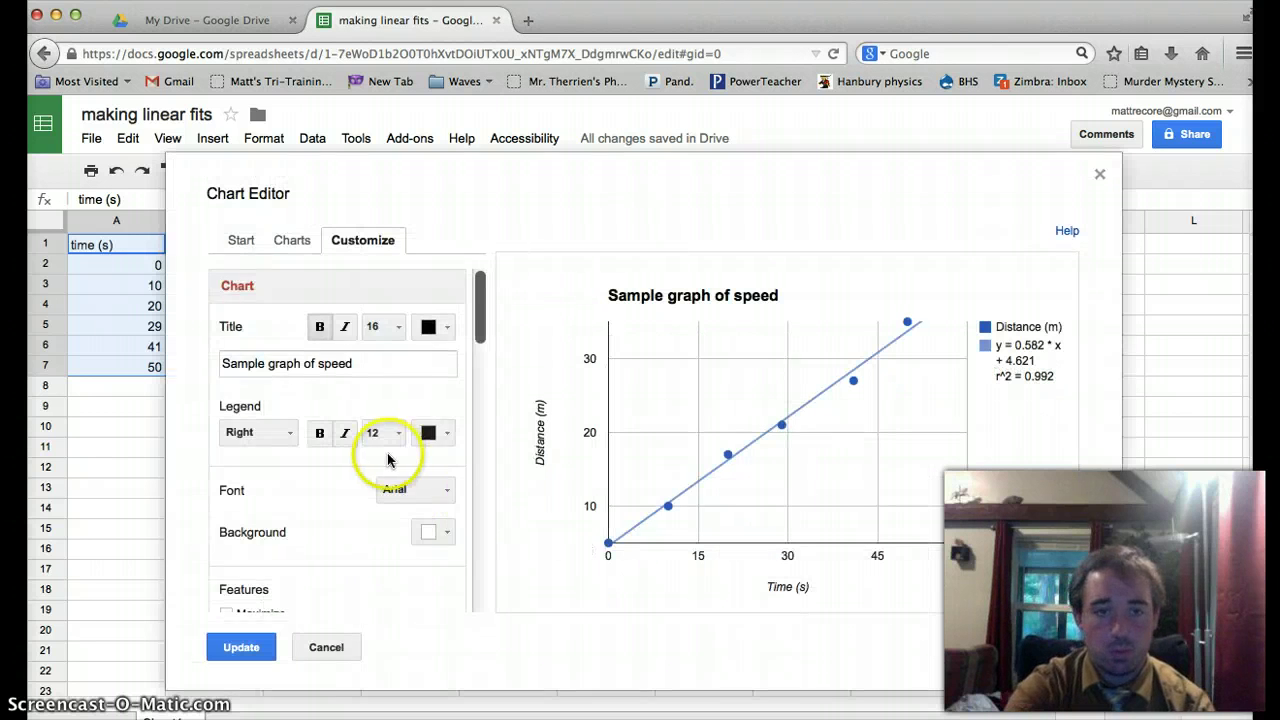
pyautogui.scroll(-5, 388, 455)
pyautogui.scroll(-3, 388, 458)
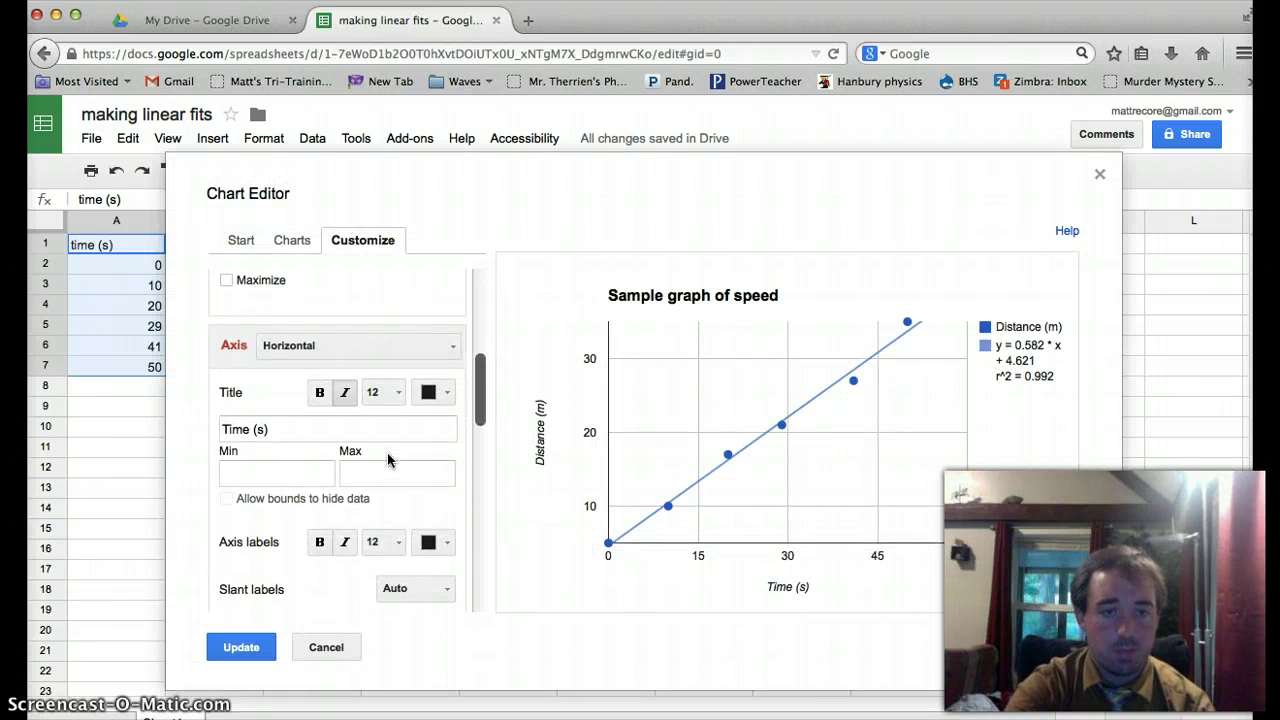
pyautogui.scroll(-5, 388, 458)
pyautogui.scroll(-1, 388, 458)
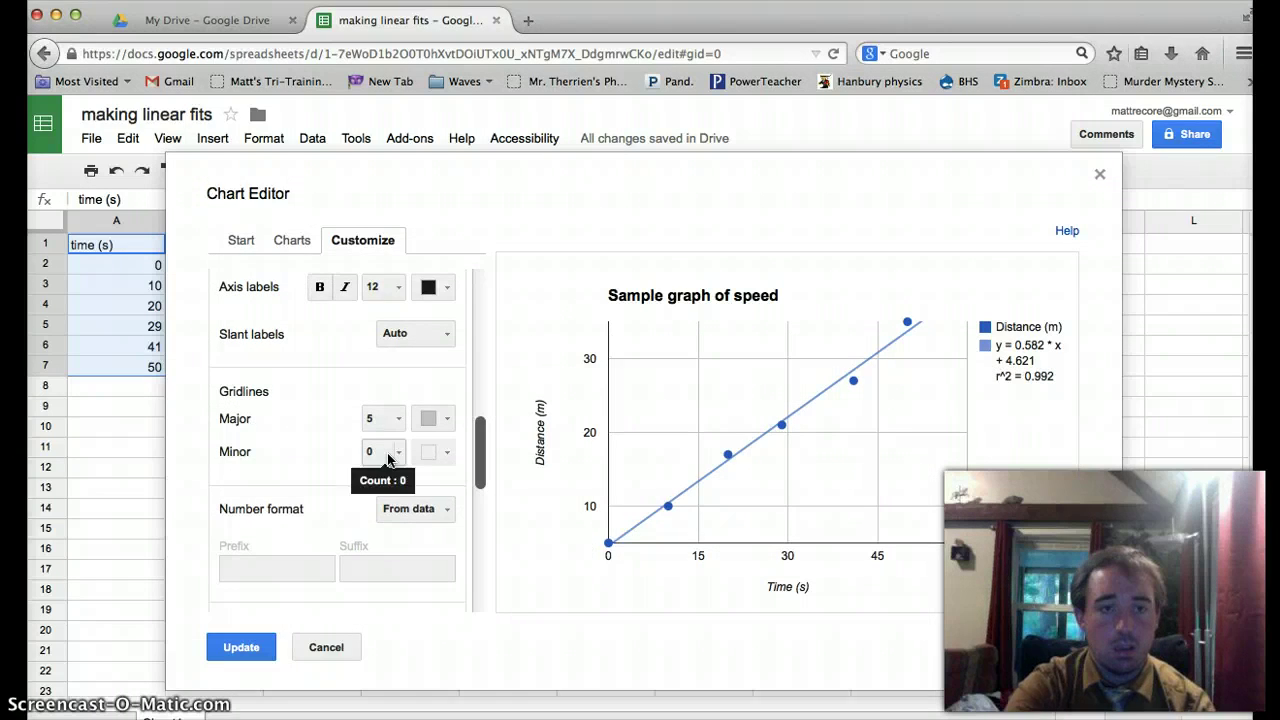
pyautogui.click(346, 455)
pyautogui.scroll(-6, 346, 456)
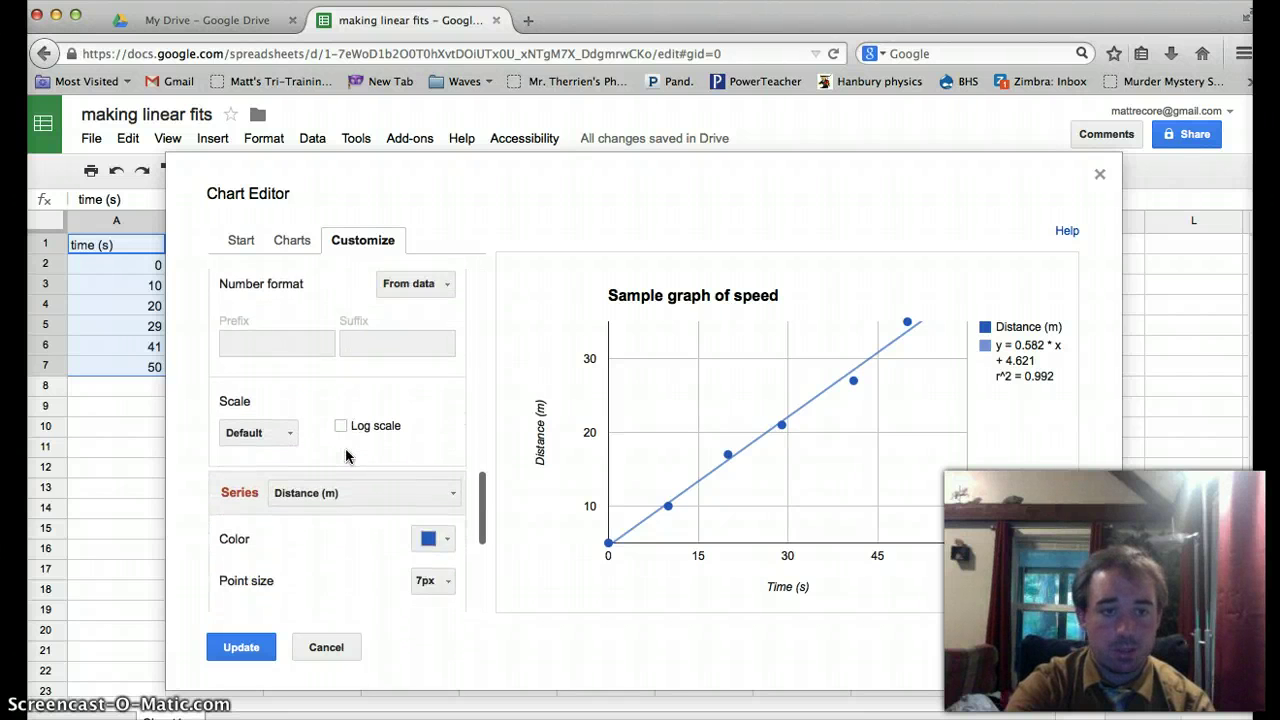
pyautogui.scroll(-4, 345, 456)
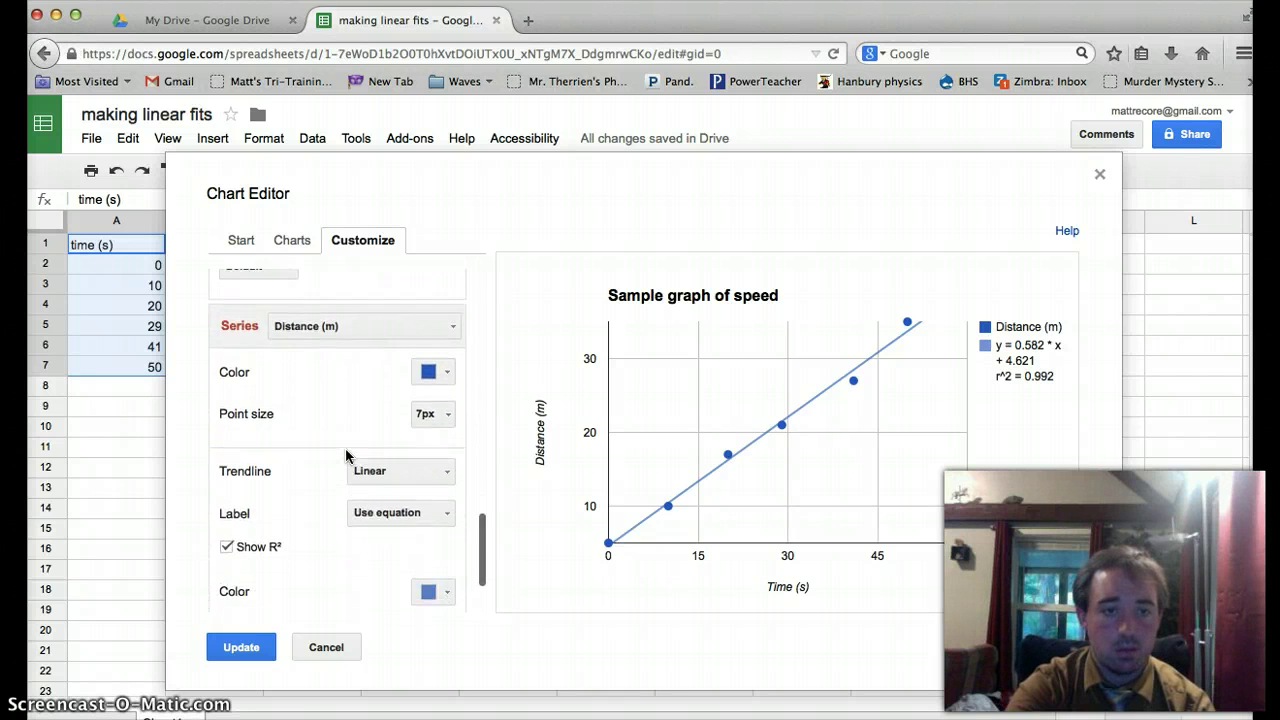
pyautogui.scroll(12, 346, 456)
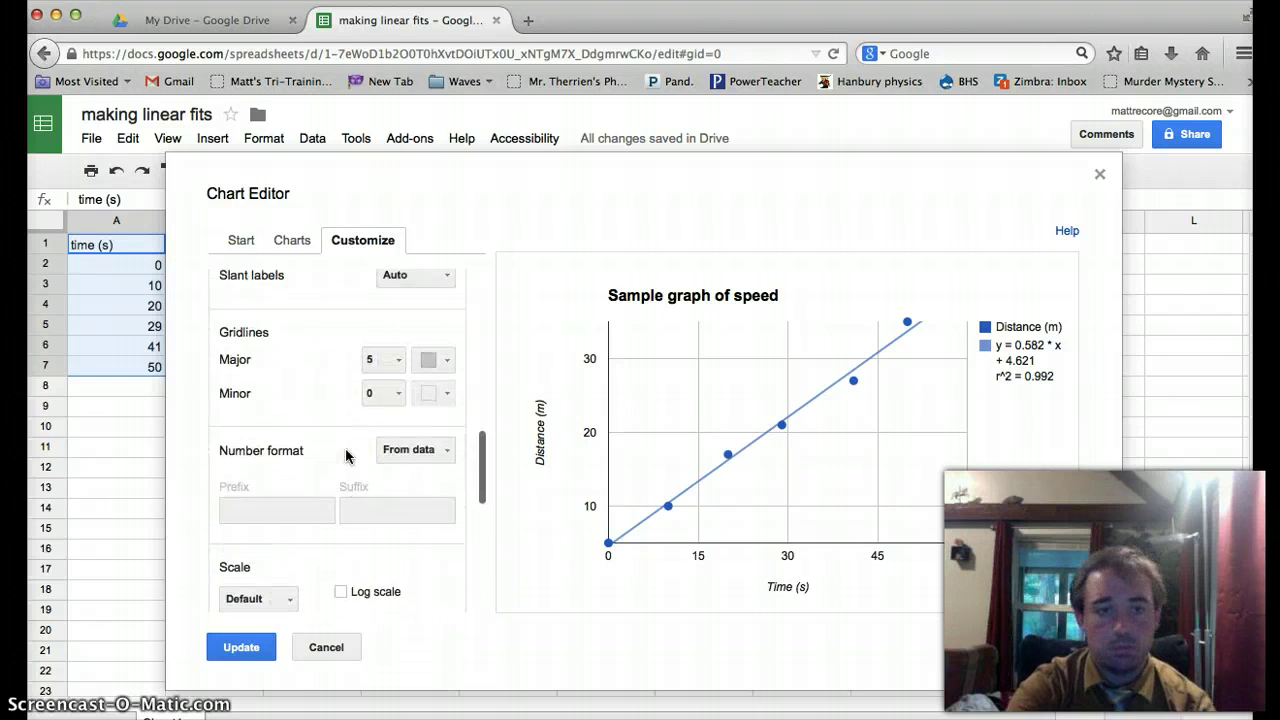
pyautogui.scroll(6, 346, 456)
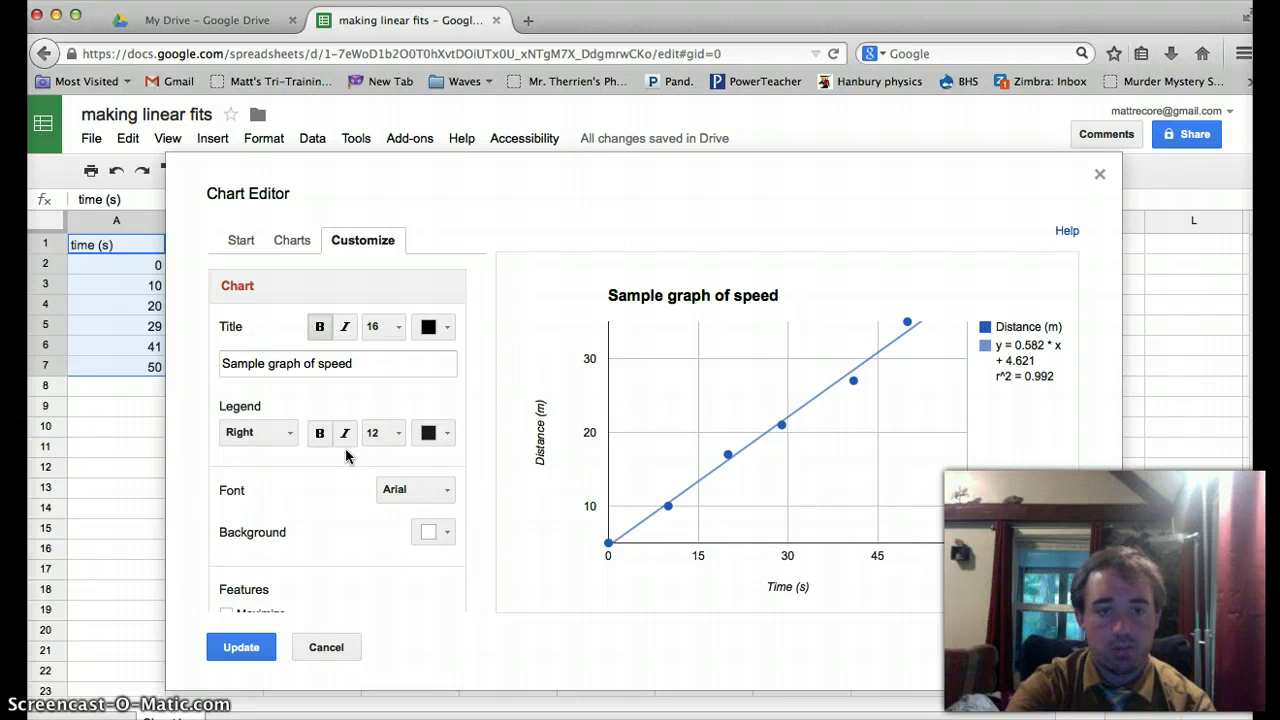
pyautogui.click(264, 648)
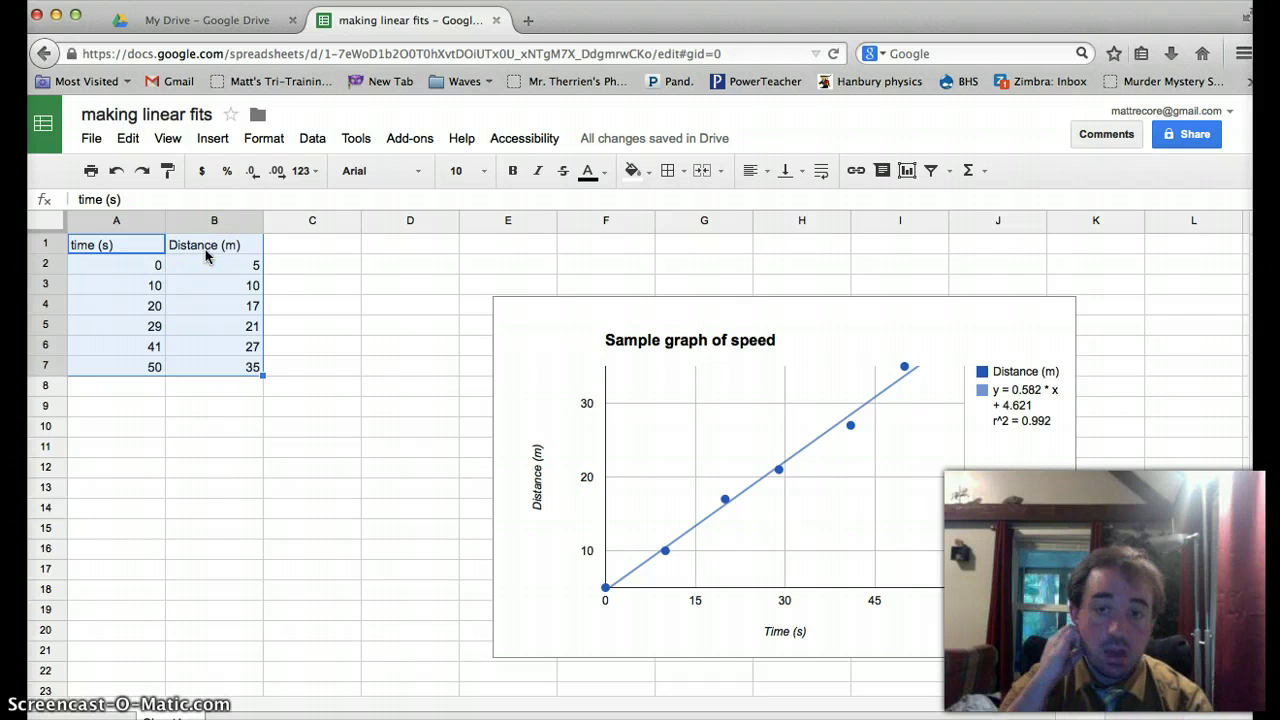
# Delete the Sample graph of speed chart from the sheet and deselect the data
pyautogui.click(1025, 492)
pyautogui.click(910, 473)
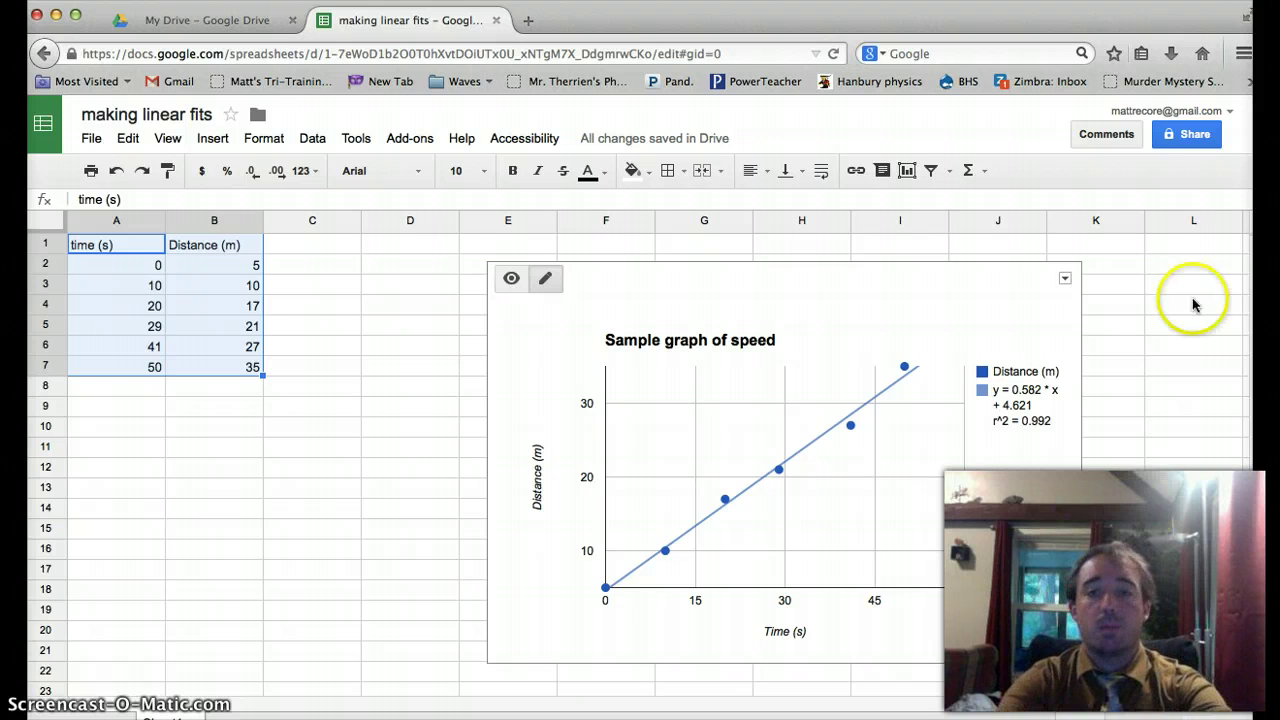
pyautogui.click(920, 279)
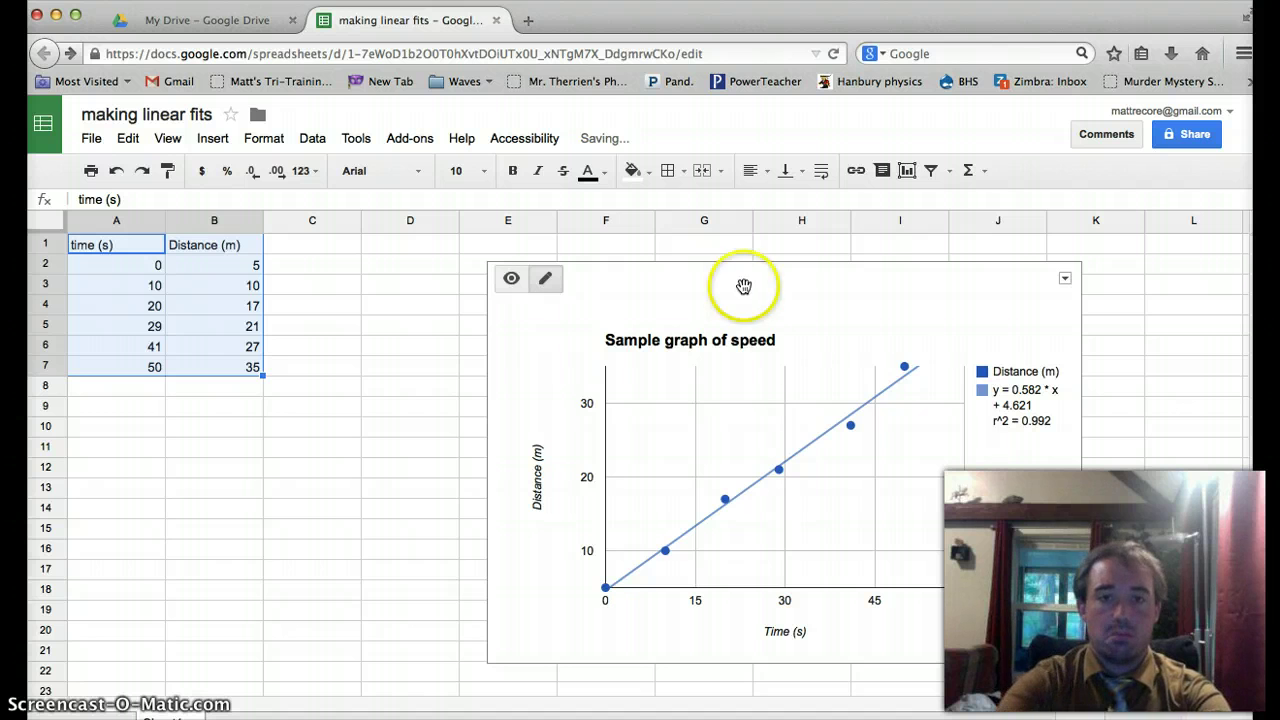
pyautogui.click(940, 452)
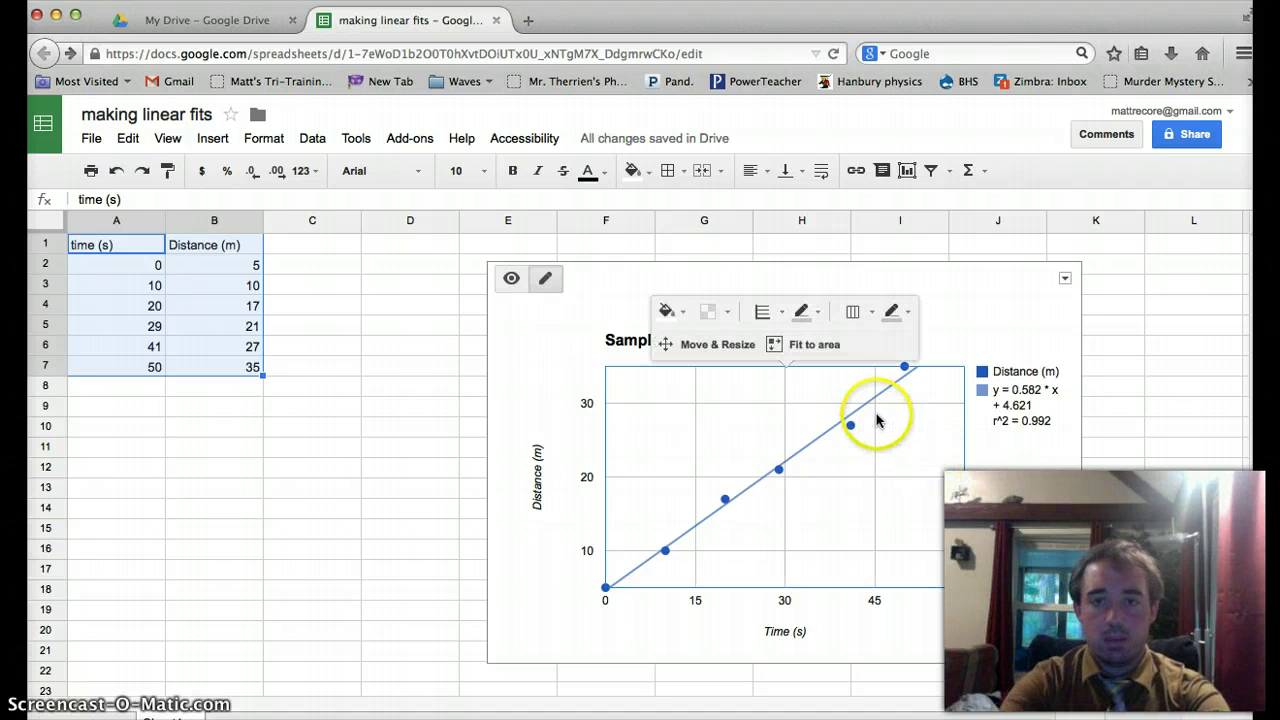
pyautogui.click(1066, 282)
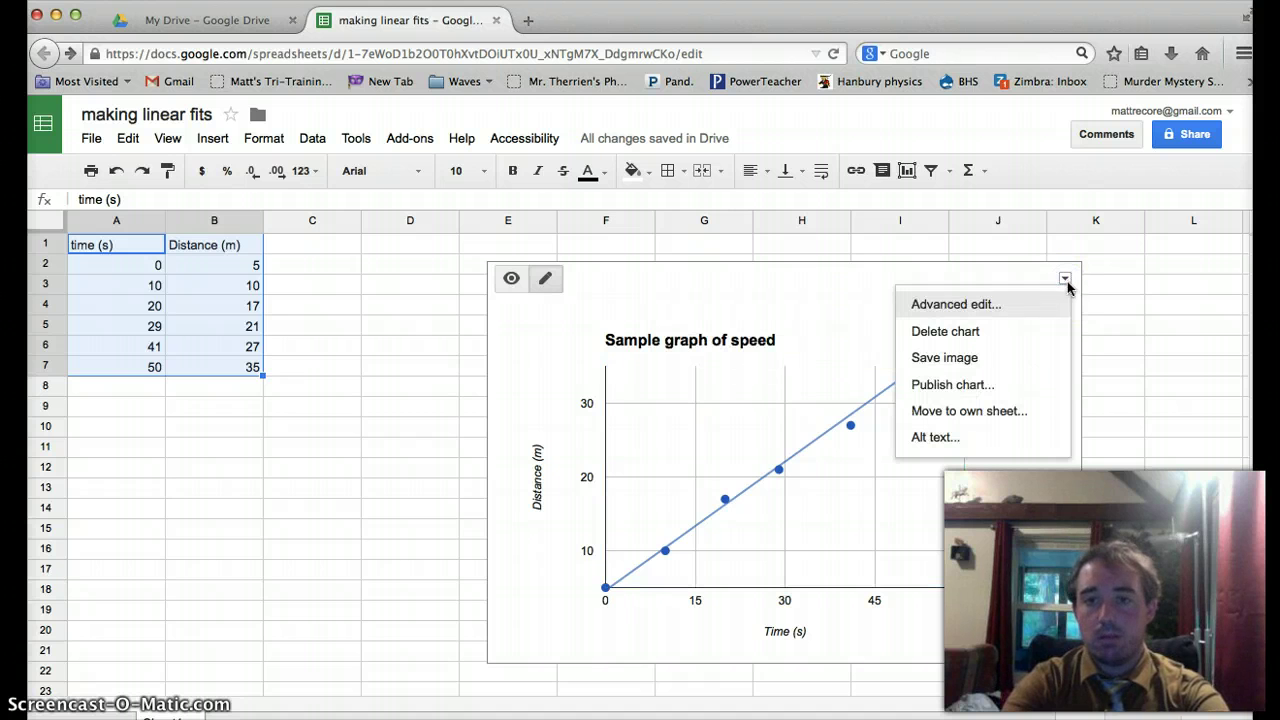
pyautogui.click(1037, 337)
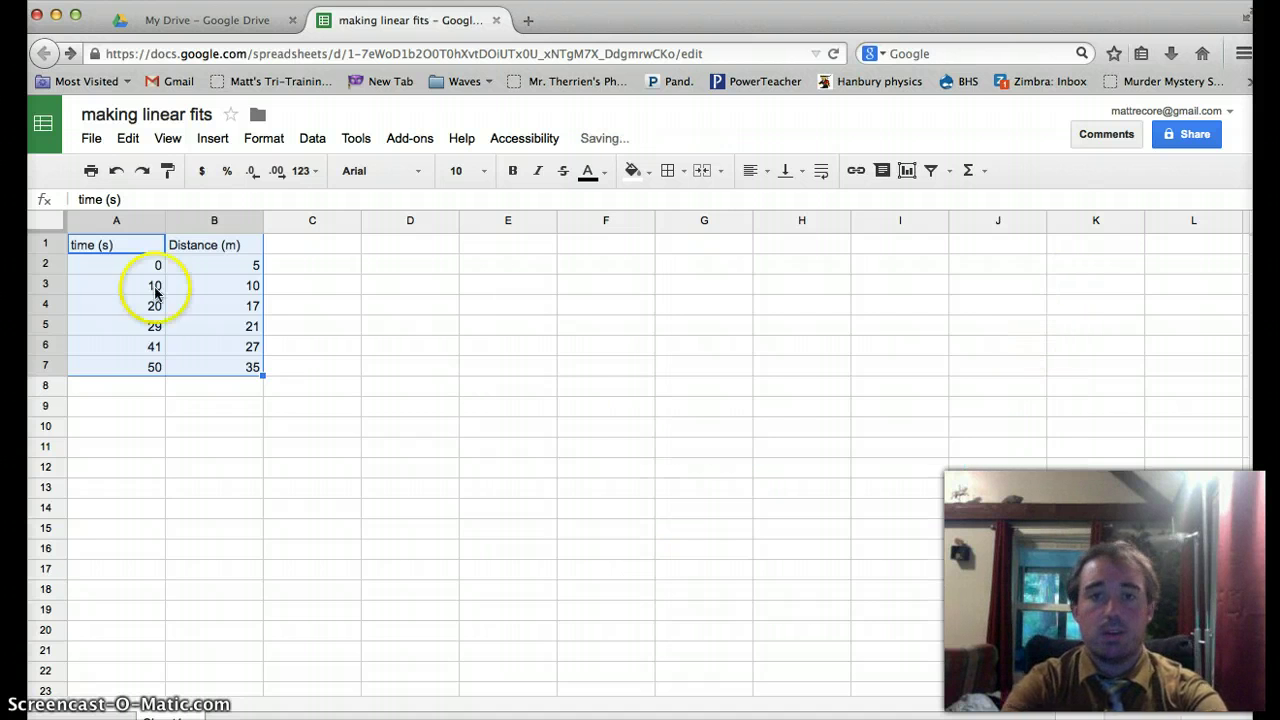
pyautogui.click(126, 449)
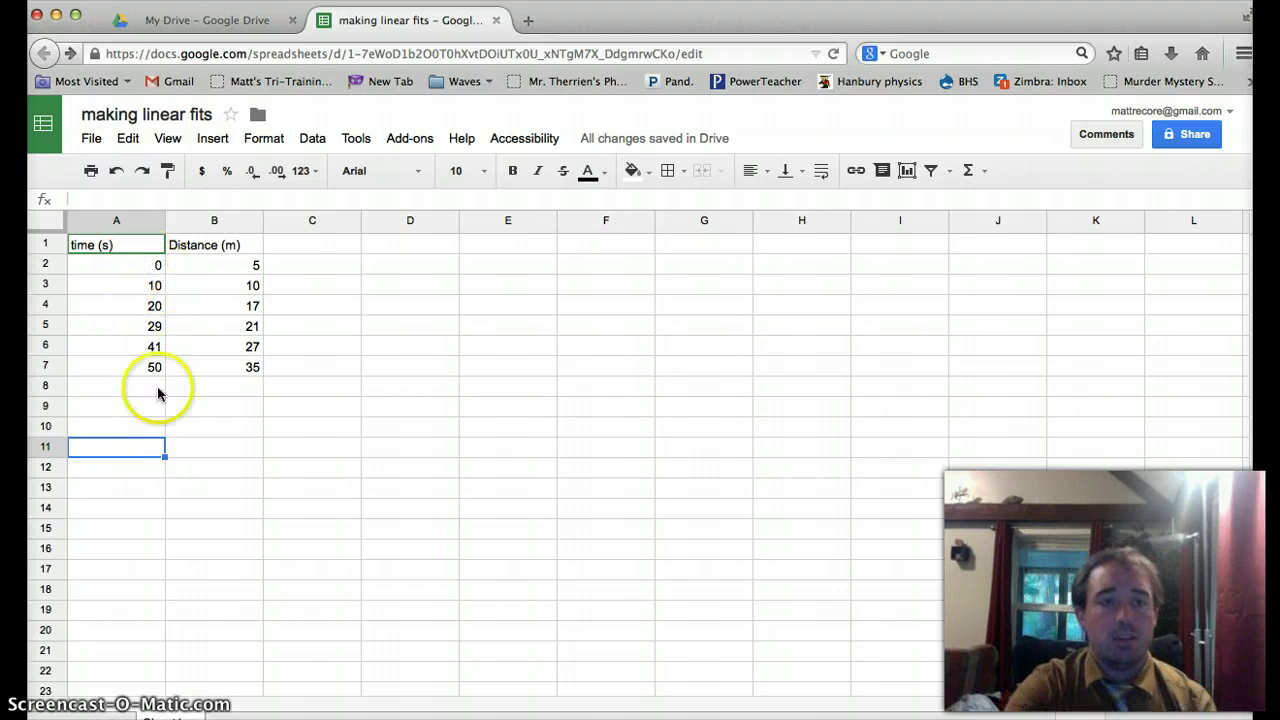
# Start a new chart from the time and distance data in A1:B7 and make it a scatter chart
pyautogui.click(116, 245)
pyautogui.moveTo(116, 245); pyautogui.dragTo(226, 368)
pyautogui.click(907, 171)
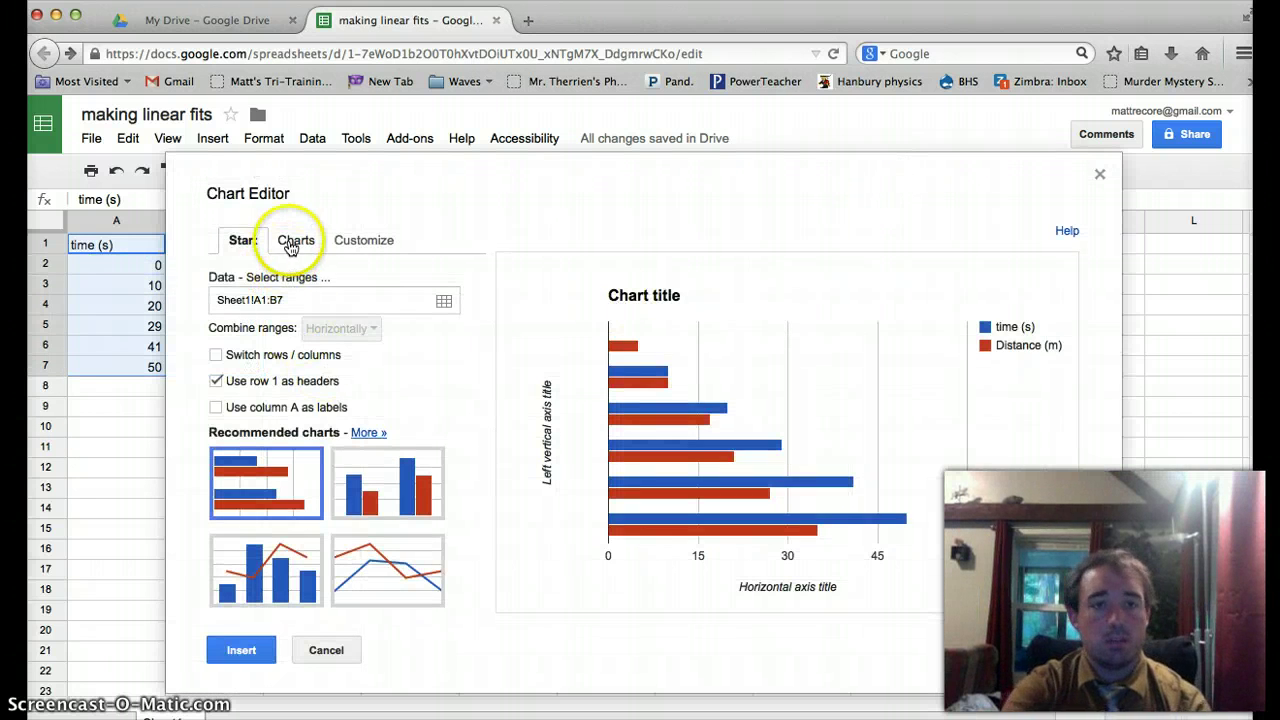
pyautogui.click(296, 240)
pyautogui.click(266, 416)
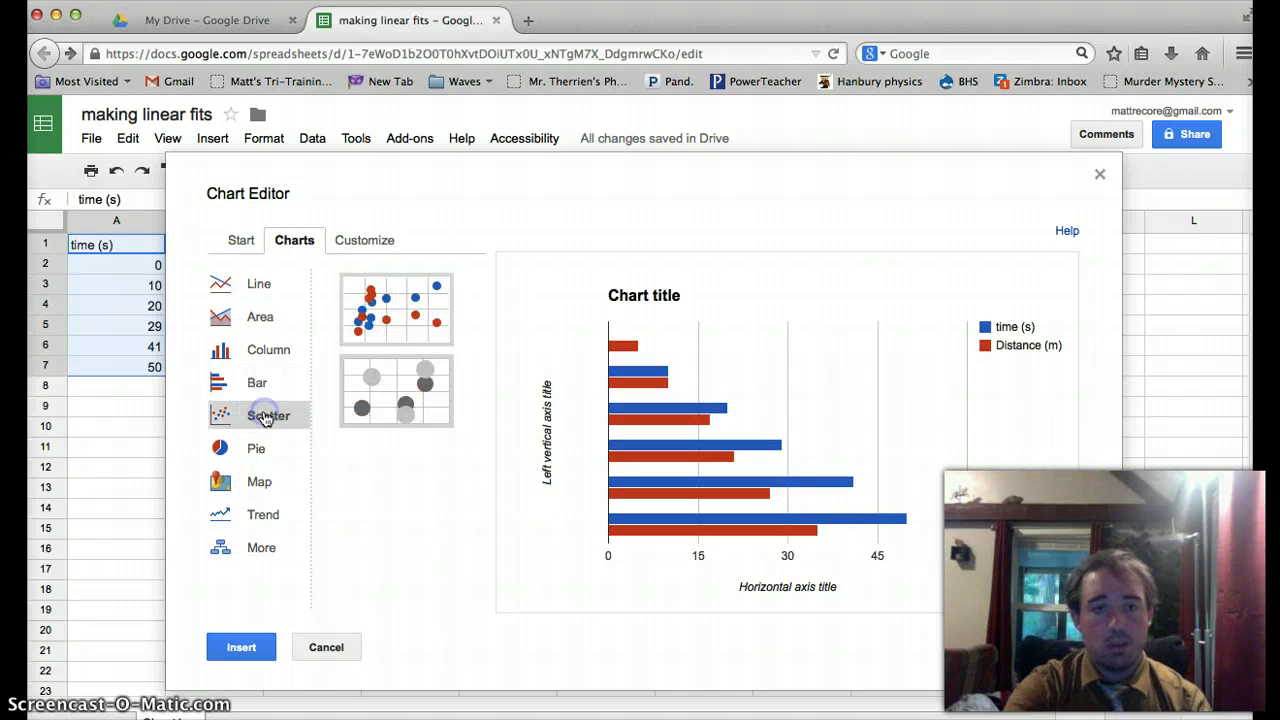
pyautogui.click(393, 323)
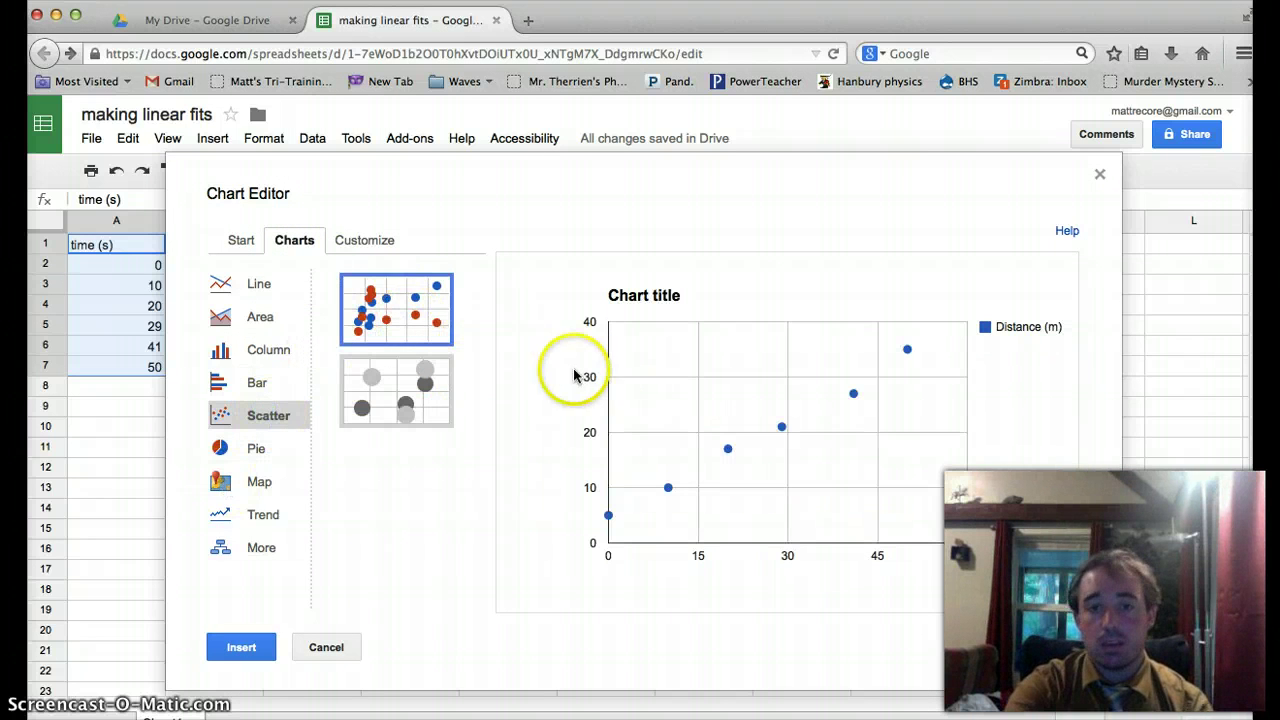
# Title the chart "Graph of speed during lab"
pyautogui.click(378, 242)
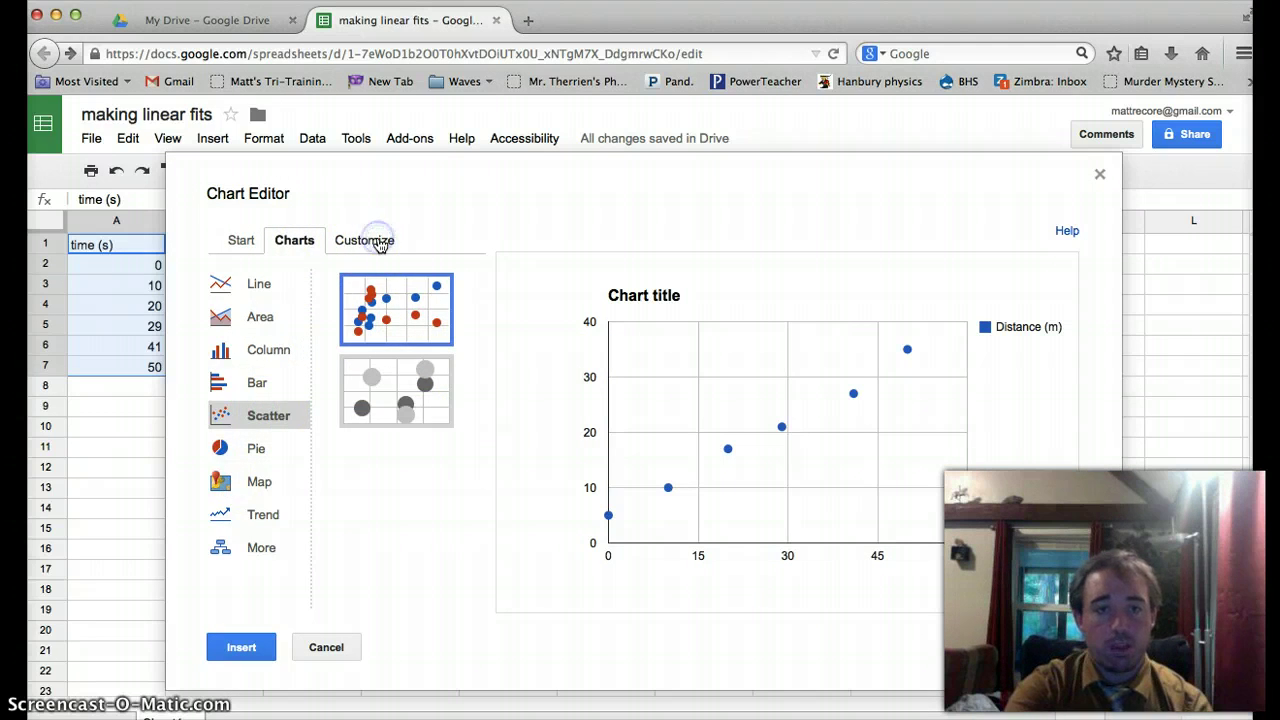
pyautogui.click(305, 361)
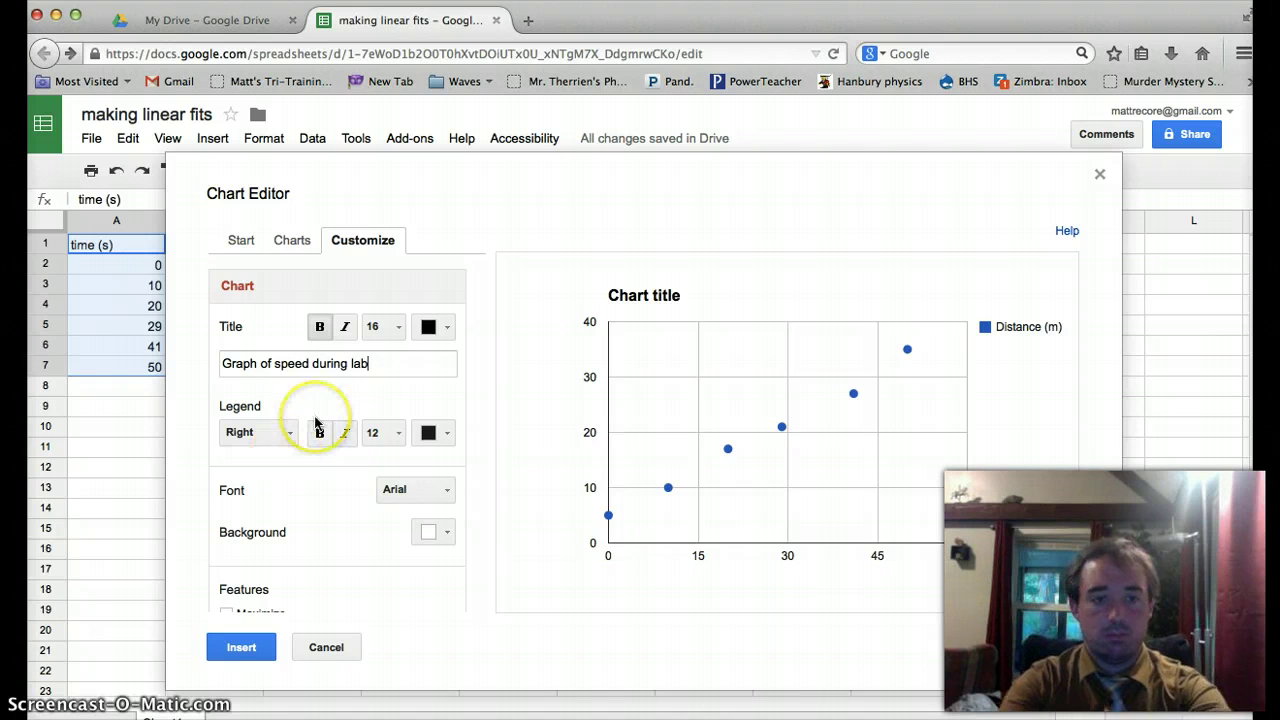
# Title the chart's horizontal axis "Tme (s)" and its left vertical axis "Distance (m)"
pyautogui.scroll(-2, 314, 415)
pyautogui.scroll(-6, 298, 366)
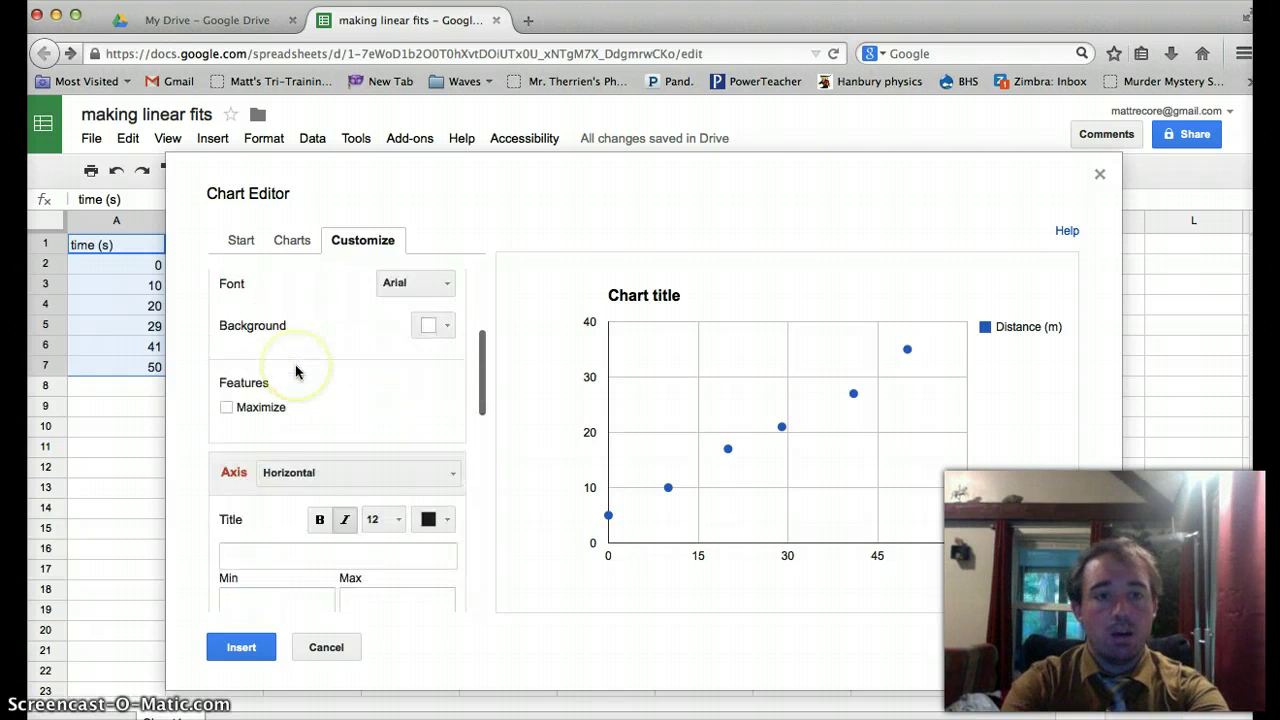
pyautogui.click(290, 408)
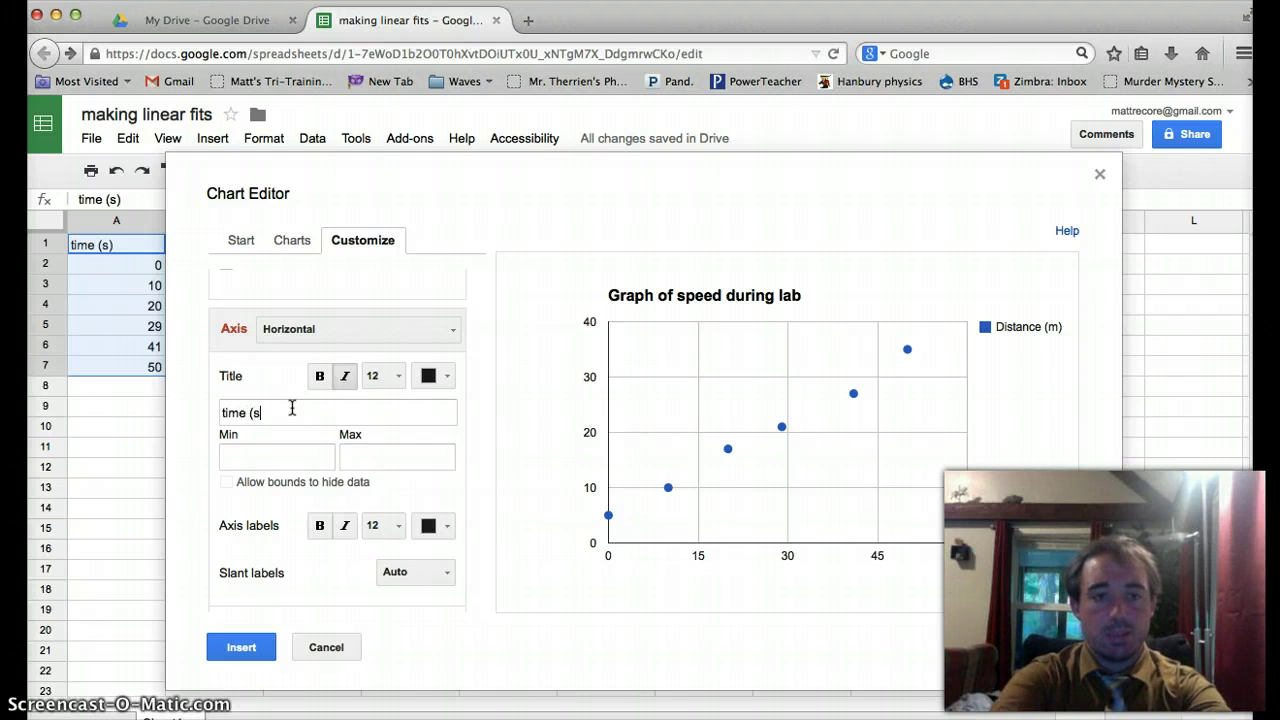
pyautogui.click(221, 413)
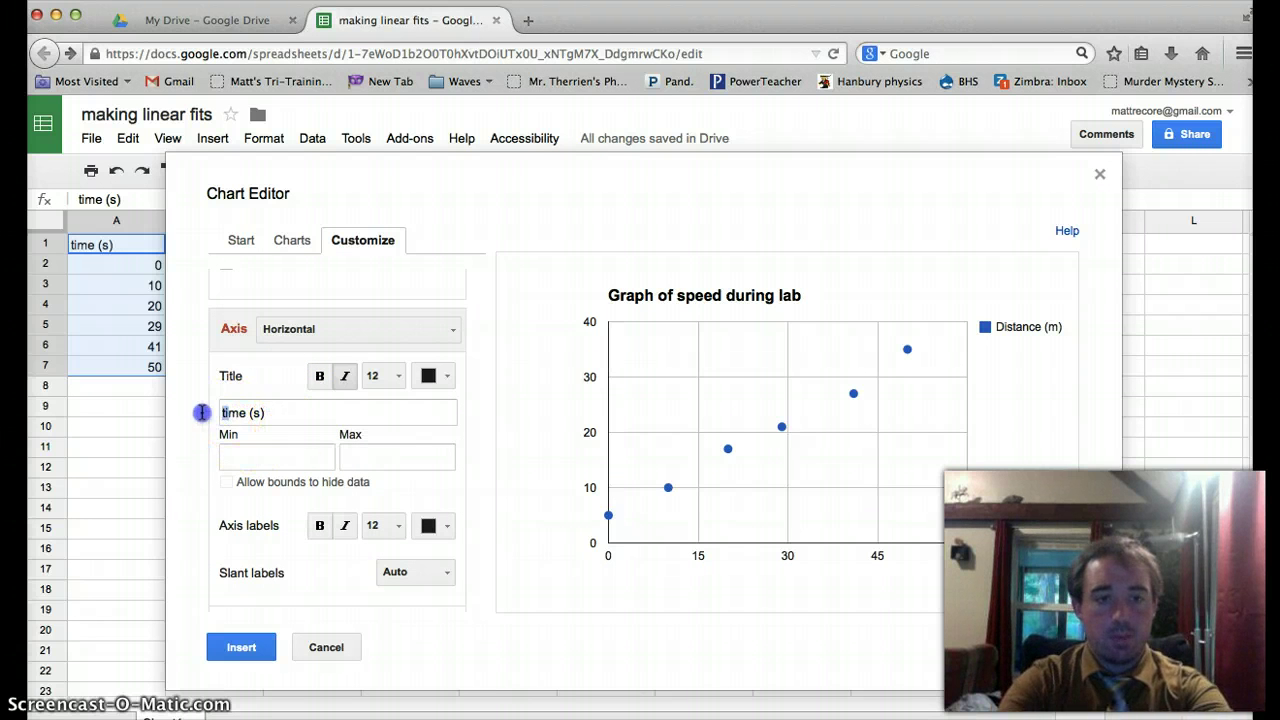
pyautogui.write('T')
pyautogui.press('Delete')
pyautogui.press('Delete')
pyautogui.click(288, 331)
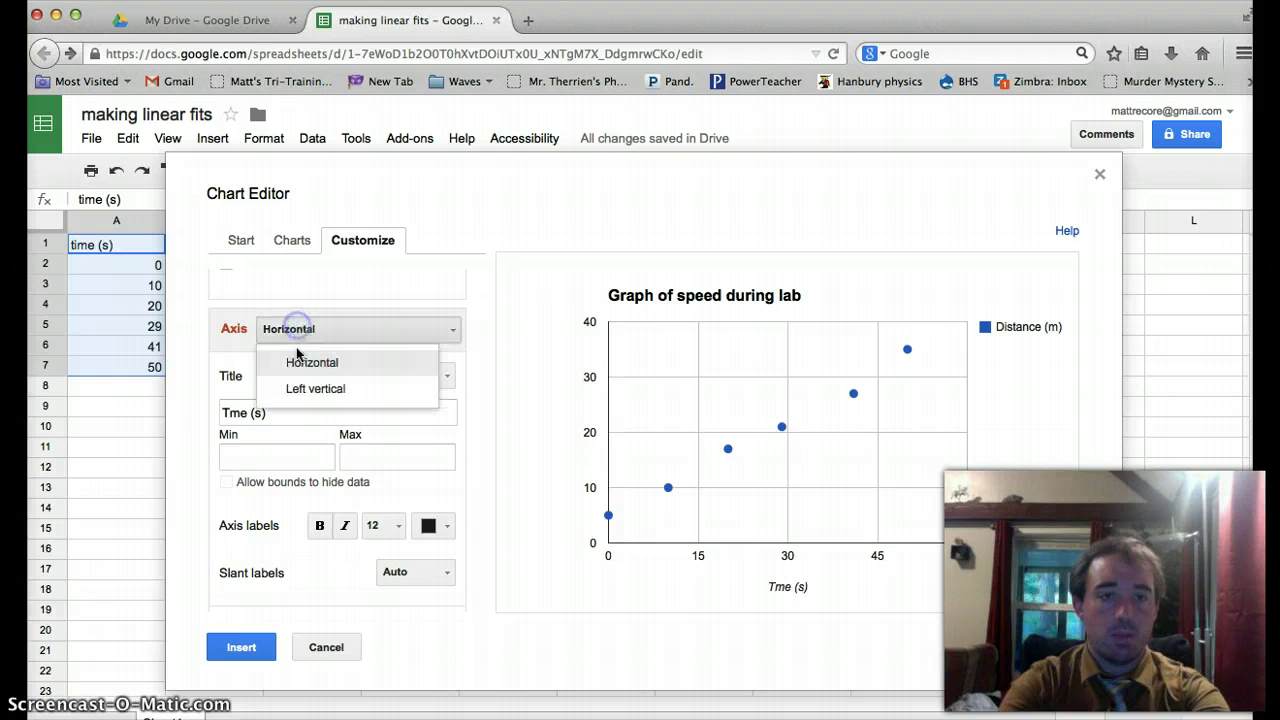
pyautogui.click(291, 392)
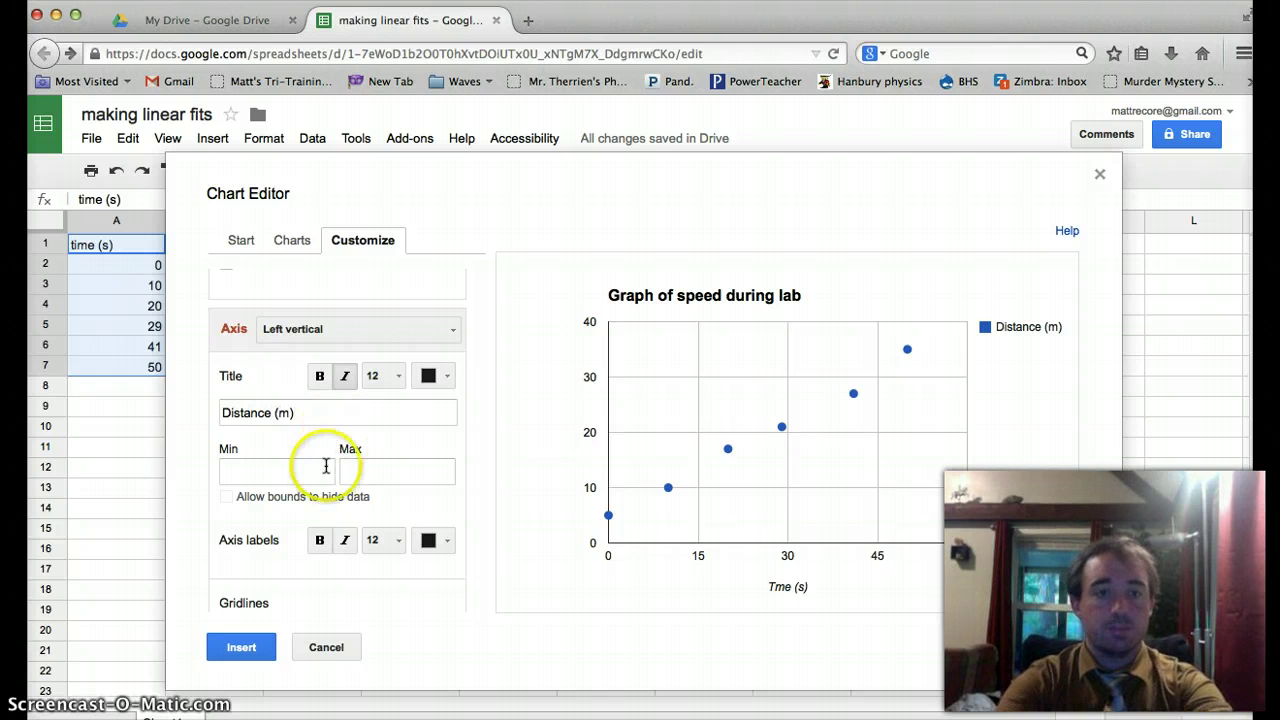
# Add a linear trendline to the Distance (m) series
pyautogui.scroll(-3, 351, 449)
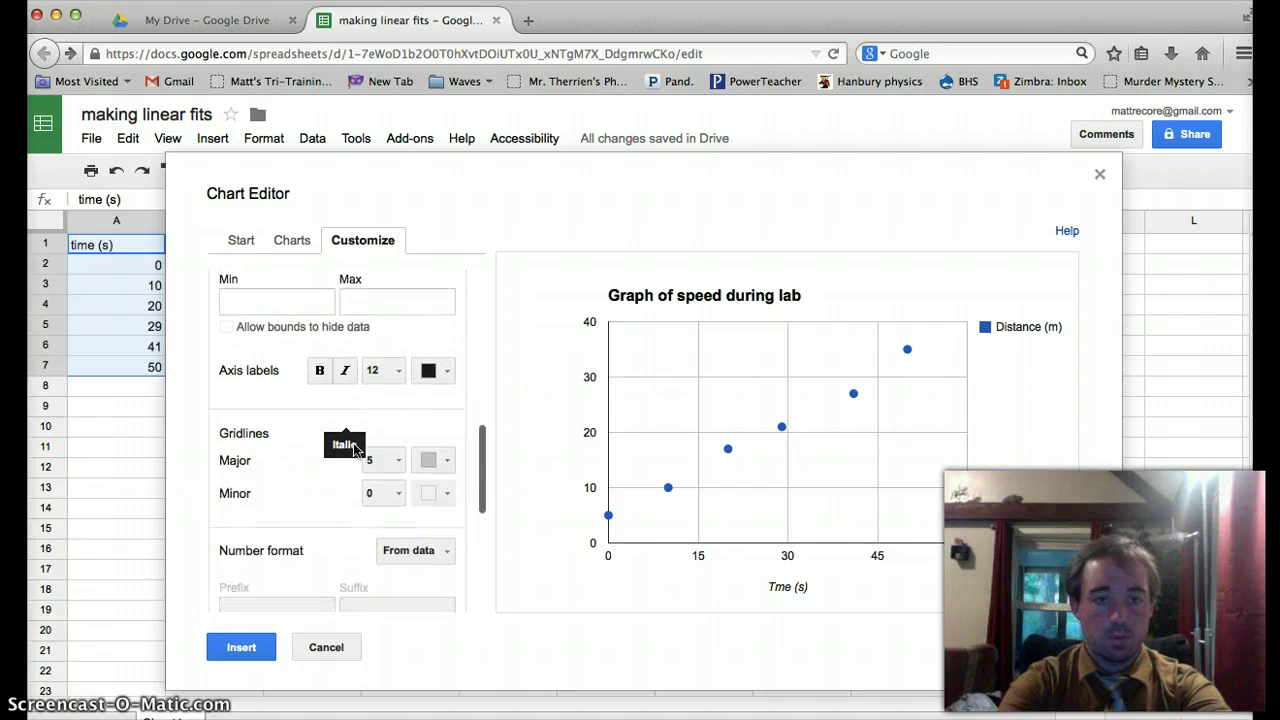
pyautogui.scroll(-6, 354, 450)
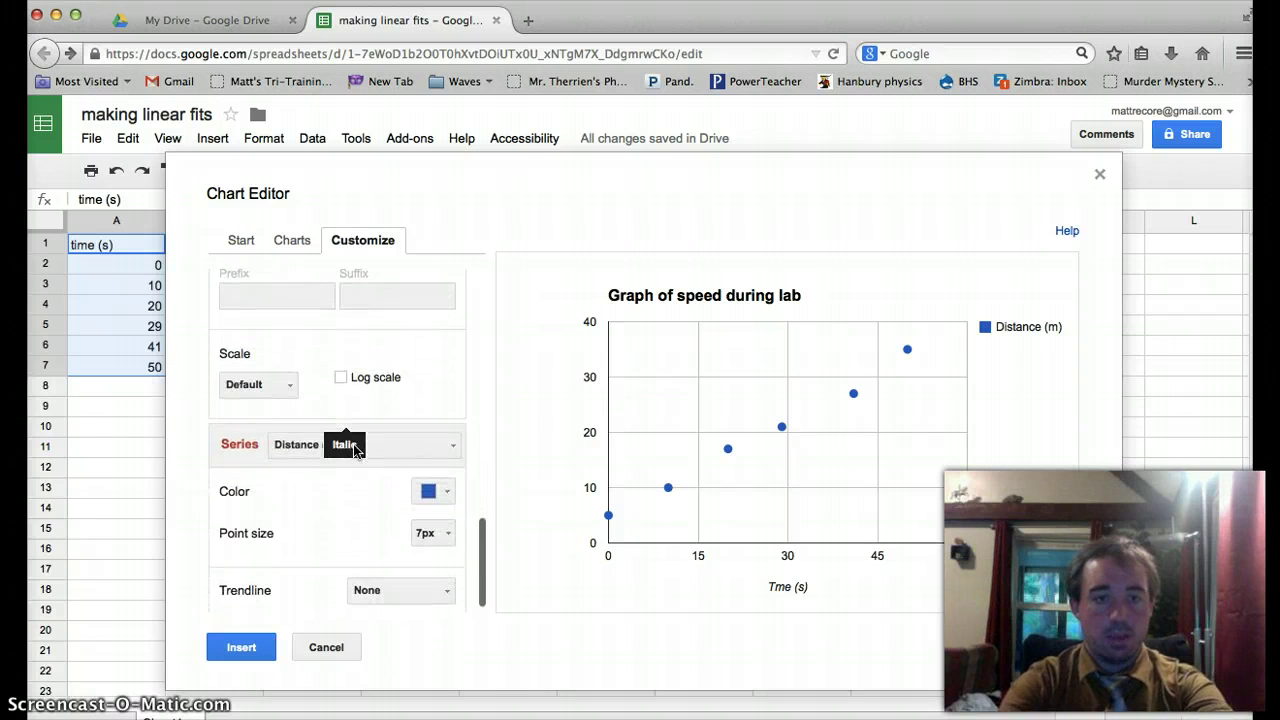
pyautogui.scroll(-1, 354, 450)
pyautogui.click(386, 575)
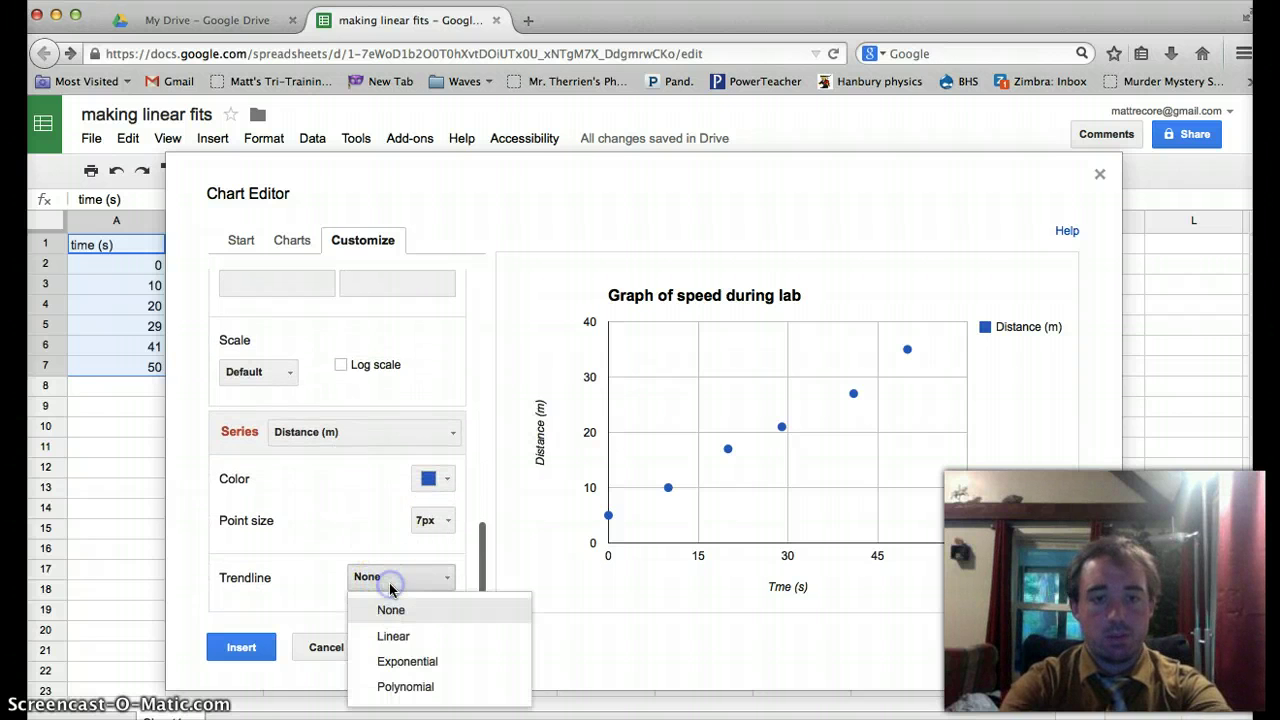
pyautogui.click(390, 636)
# Label the trendline with its equation and R², and insert the finished chart into the sheet
pyautogui.scroll(-5, 357, 540)
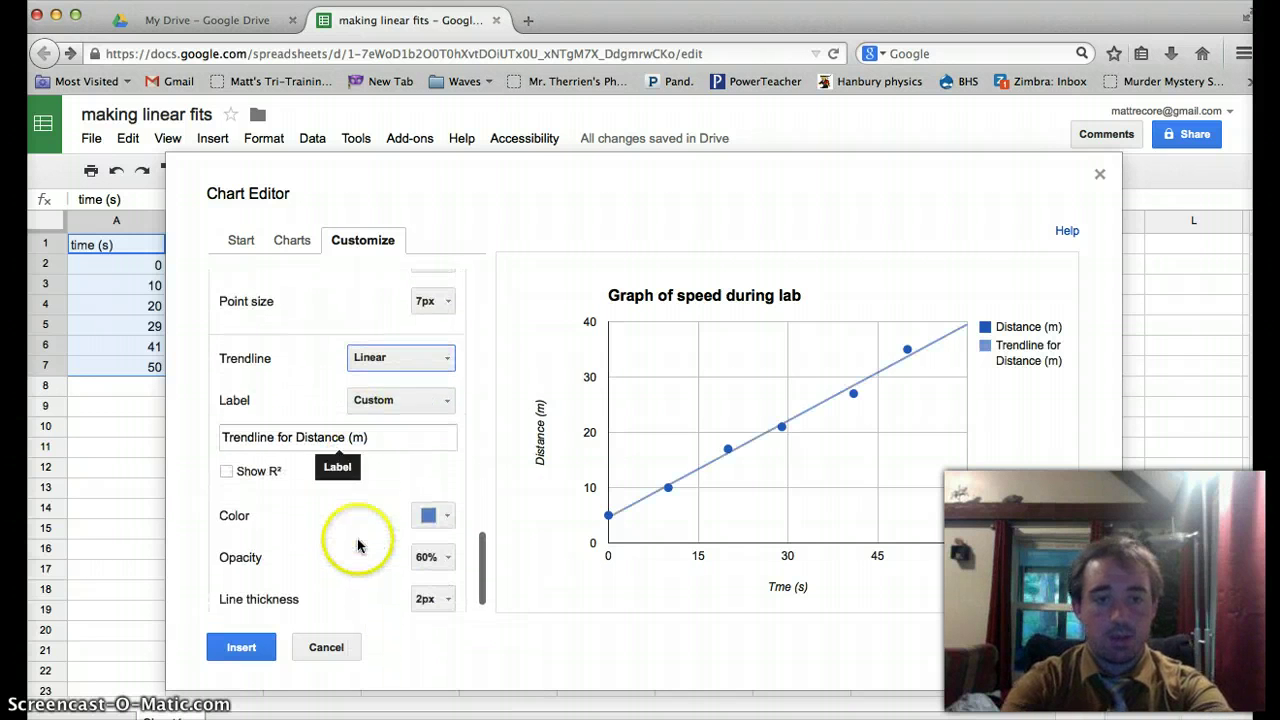
pyautogui.click(373, 400)
pyautogui.click(387, 465)
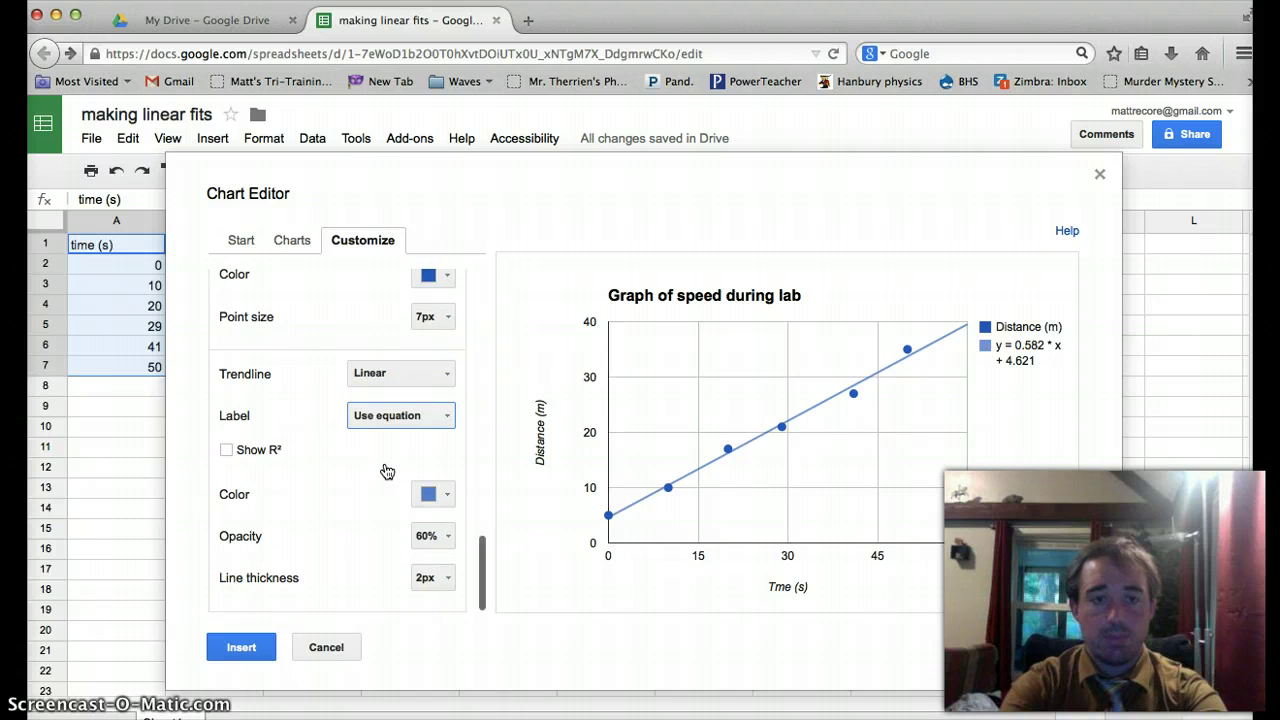
pyautogui.click(228, 450)
pyautogui.click(240, 646)
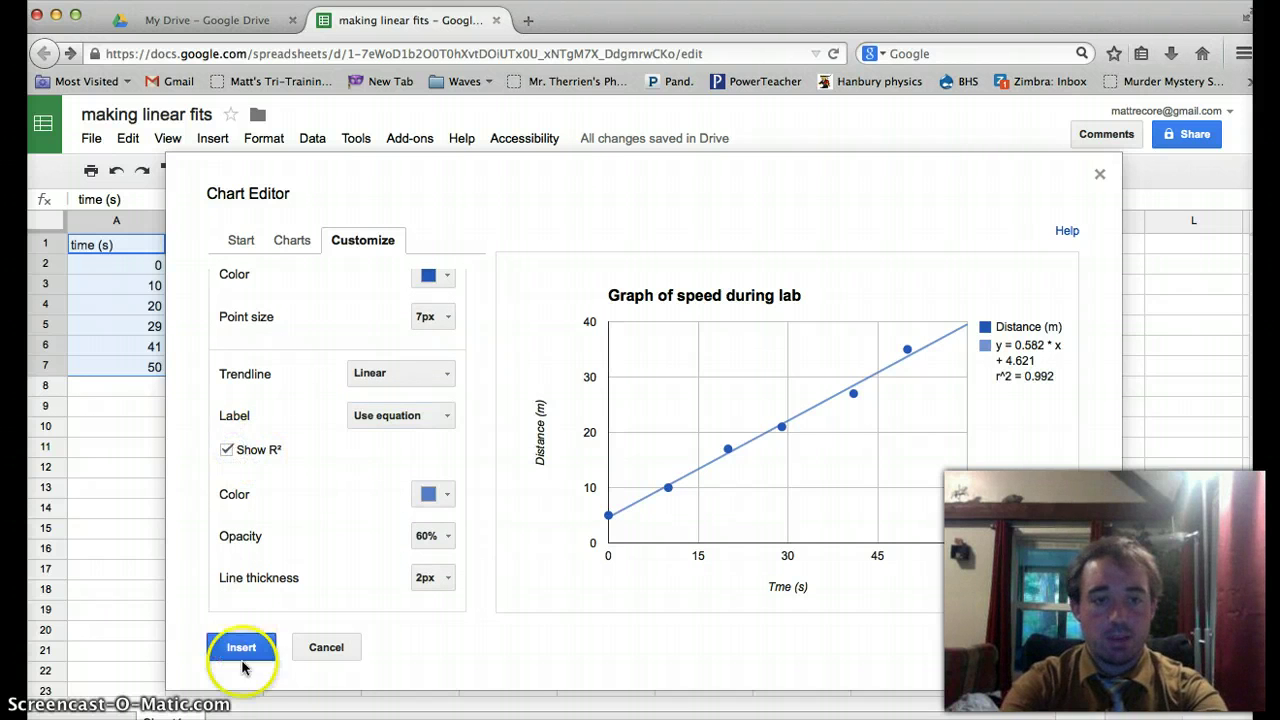